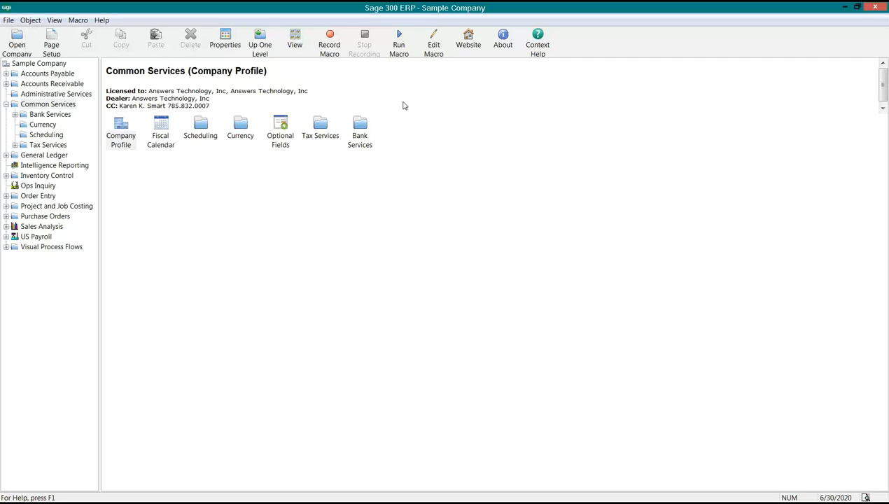
# Open the Optional Fields setup in Common Services and move its window clear of the service icons
pyautogui.click(32, 104)
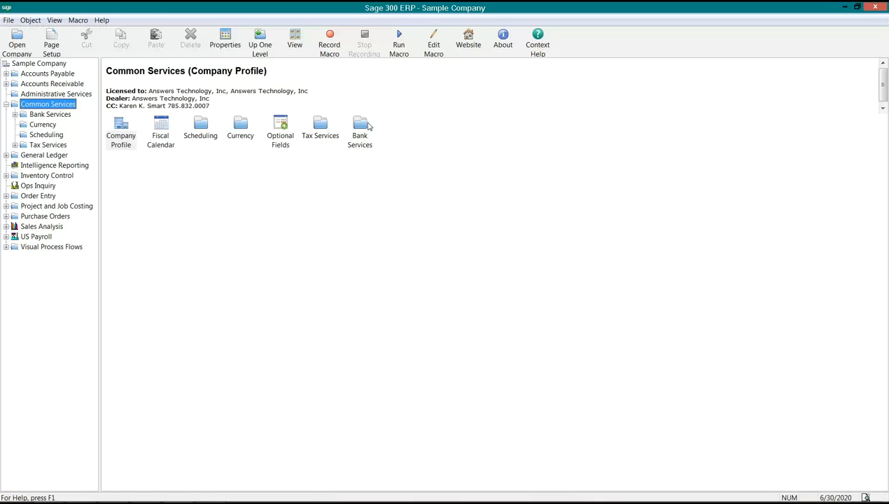
pyautogui.click(281, 128)
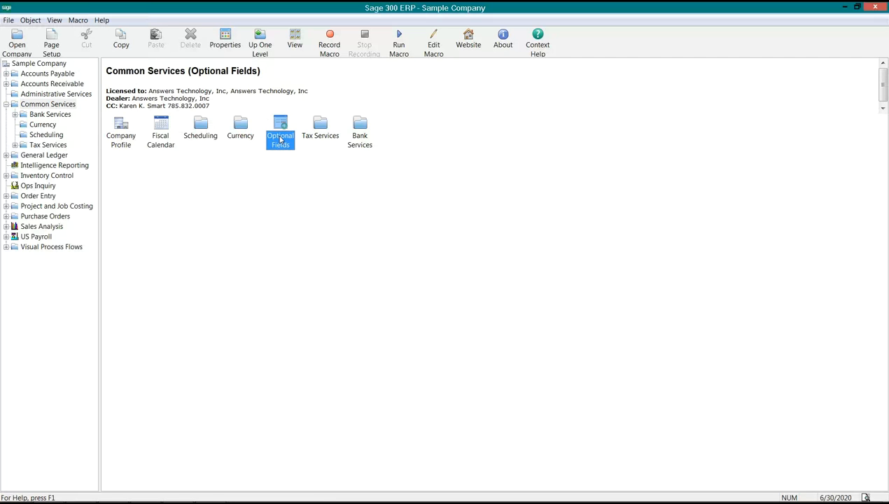
pyautogui.doubleClick(281, 139)
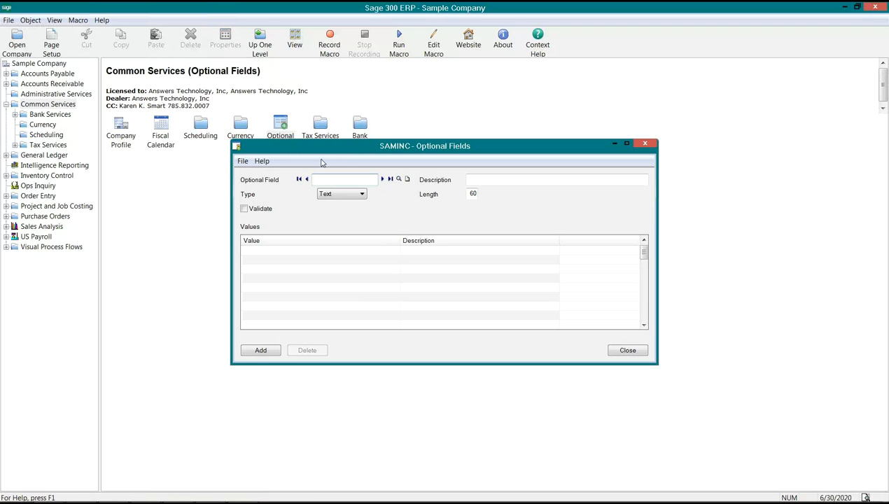
pyautogui.moveTo(340, 153); pyautogui.dragTo(219, 172)
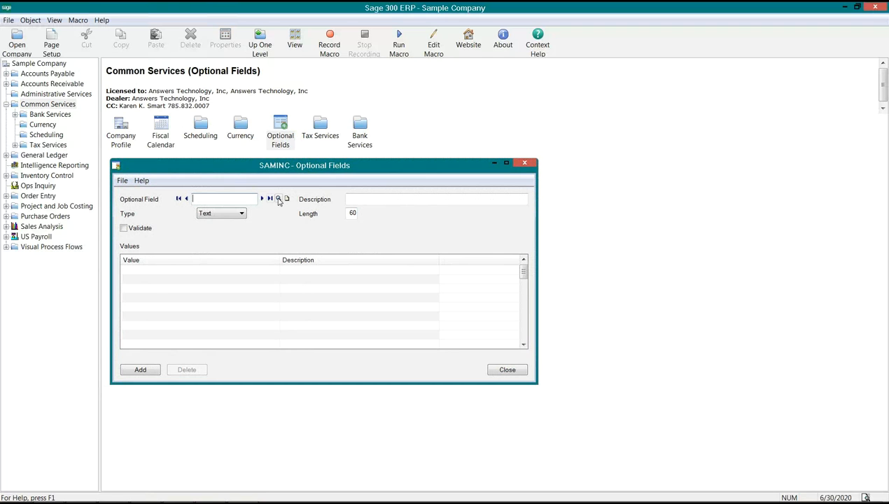
# Look through the list of existing optional fields and load the AC field to examine its description and length
pyautogui.click(278, 199)
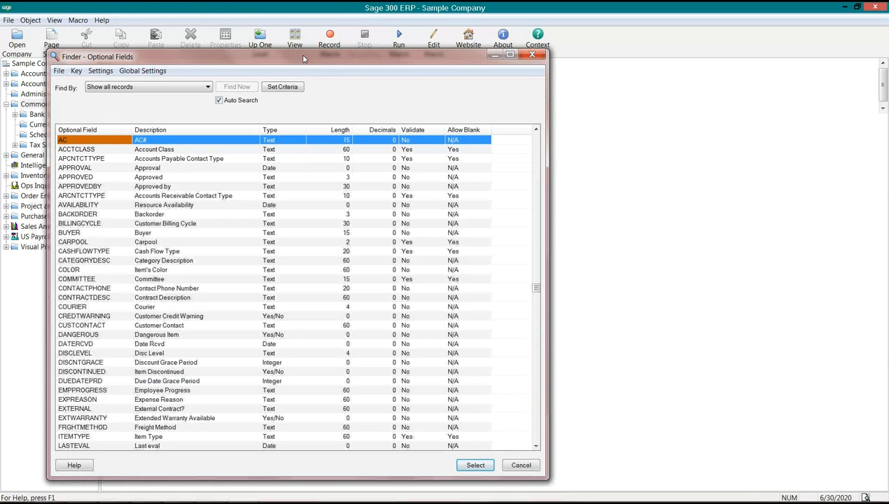
pyautogui.moveTo(133, 130); pyautogui.dragTo(145, 130)
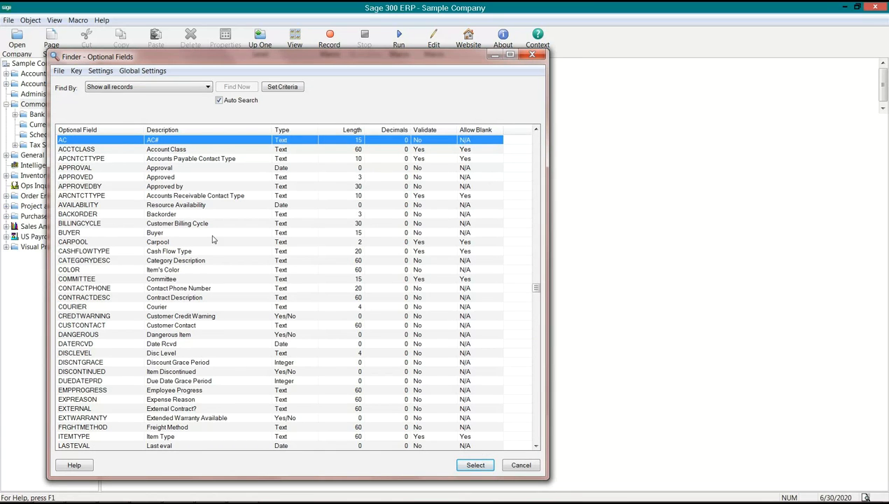
pyautogui.click(90, 344)
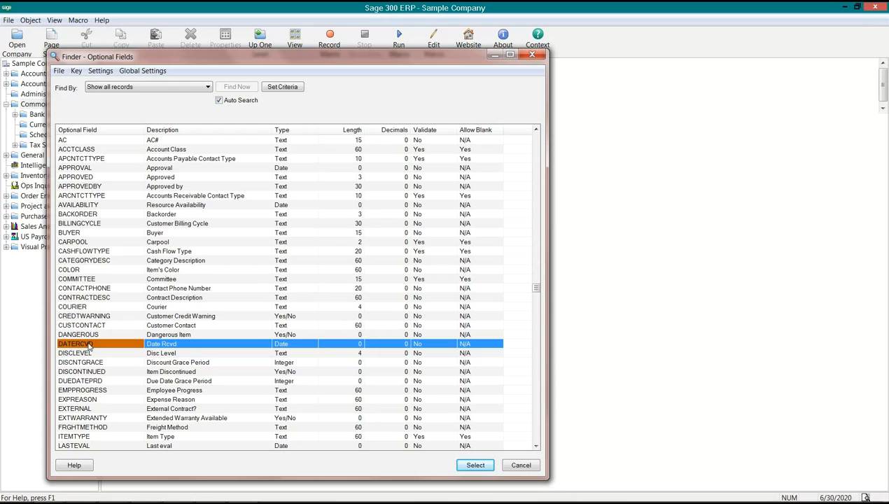
pyautogui.click(90, 272)
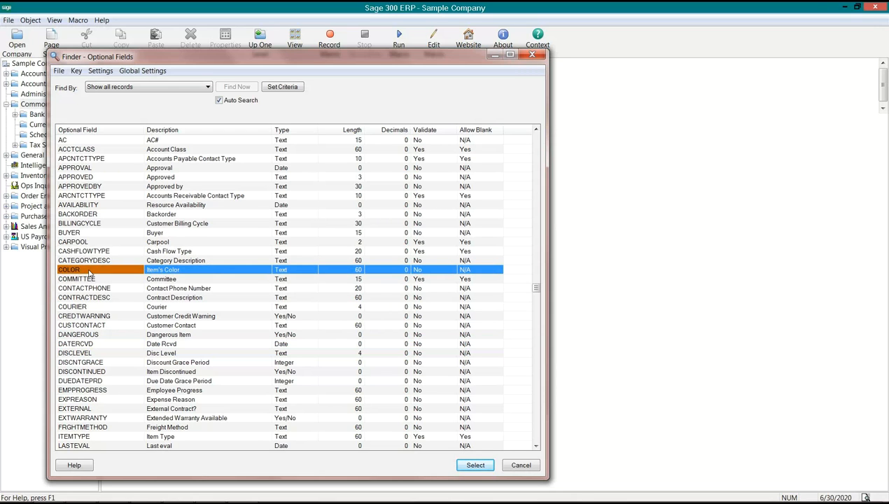
pyautogui.click(194, 272)
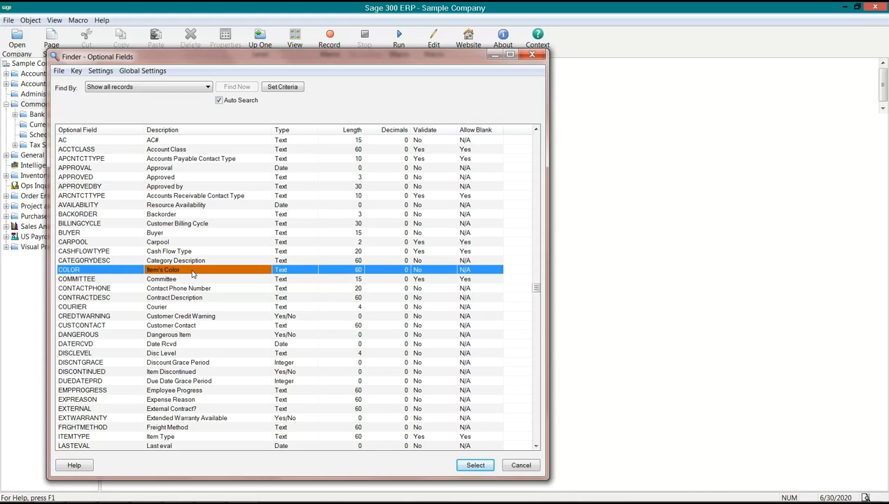
pyautogui.click(177, 187)
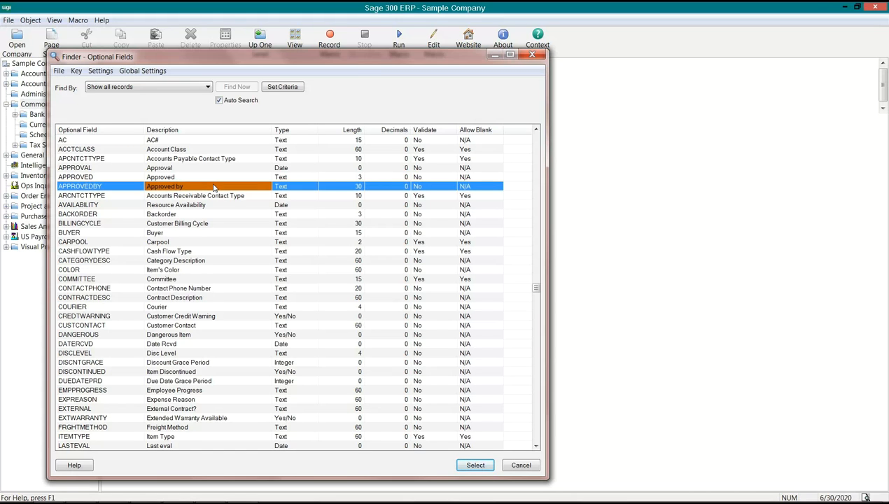
pyautogui.click(80, 143)
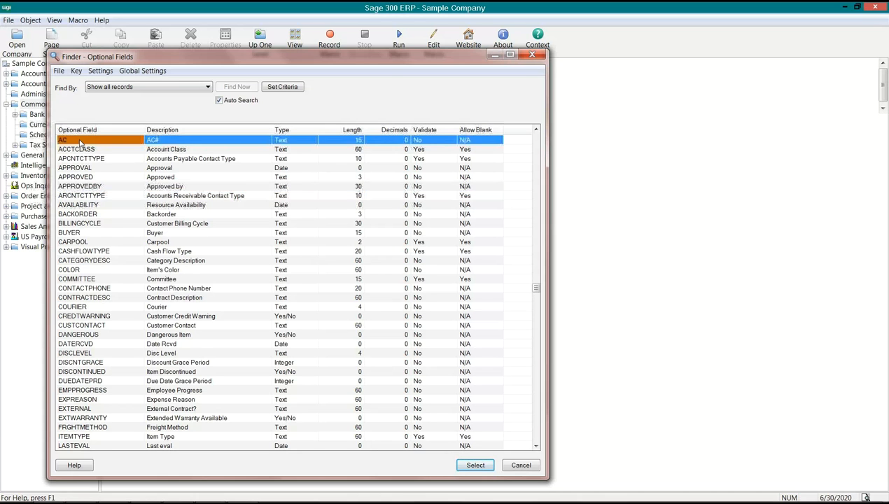
pyautogui.doubleClick(81, 142)
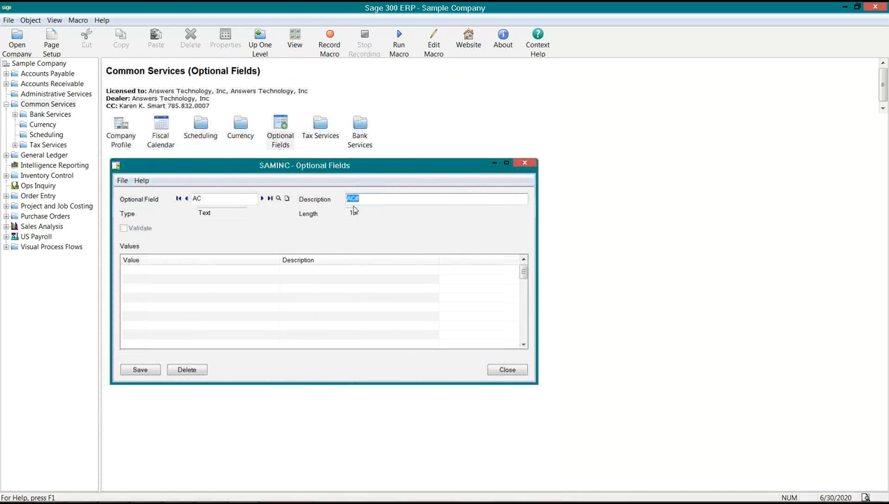
pyautogui.click(364, 198)
pyautogui.doubleClick(345, 198)
# Load the APPROVAL, CREDTWARNING and DISCNTGRACE optional fields in turn to examine their types
pyautogui.click(277, 198)
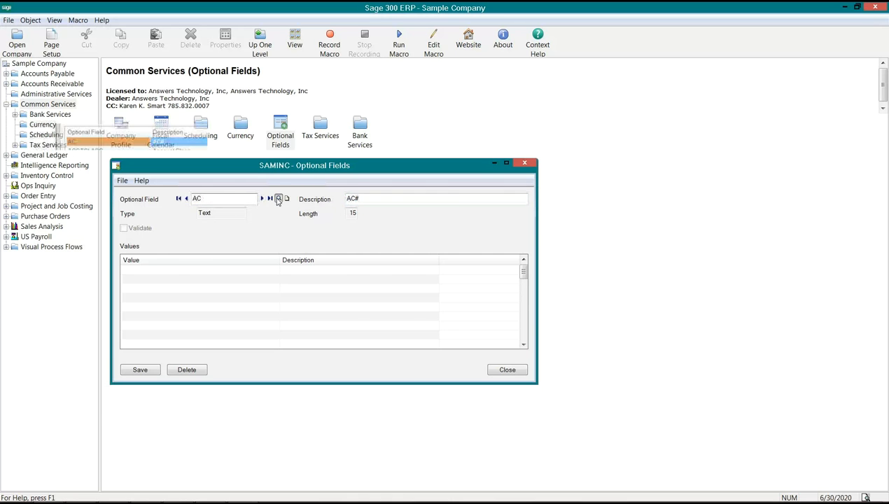
pyautogui.doubleClick(246, 168)
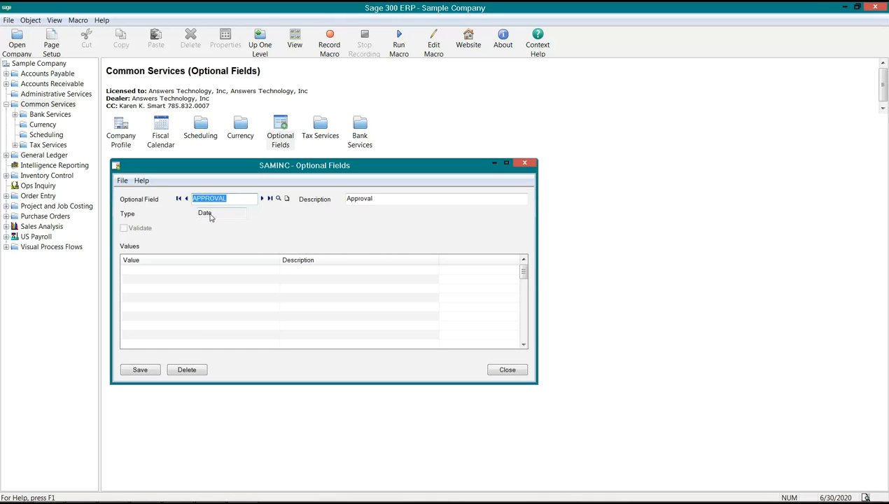
pyautogui.click(278, 199)
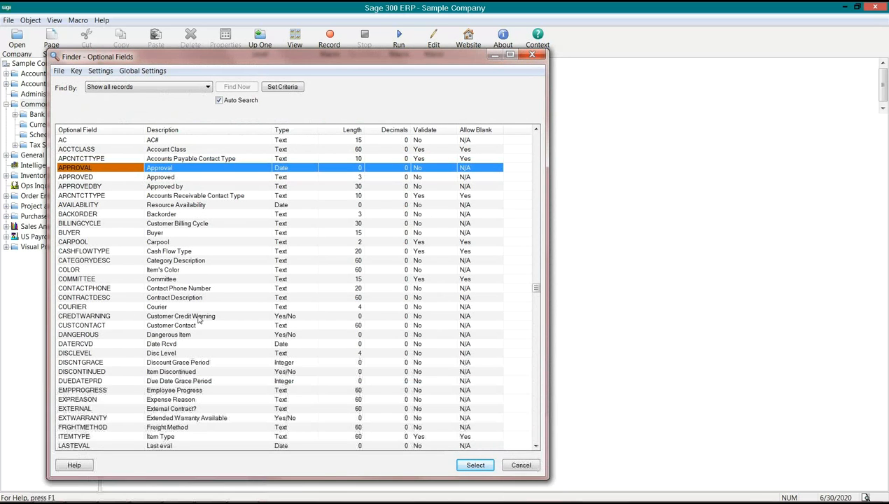
pyautogui.click(199, 317)
pyautogui.doubleClick(199, 317)
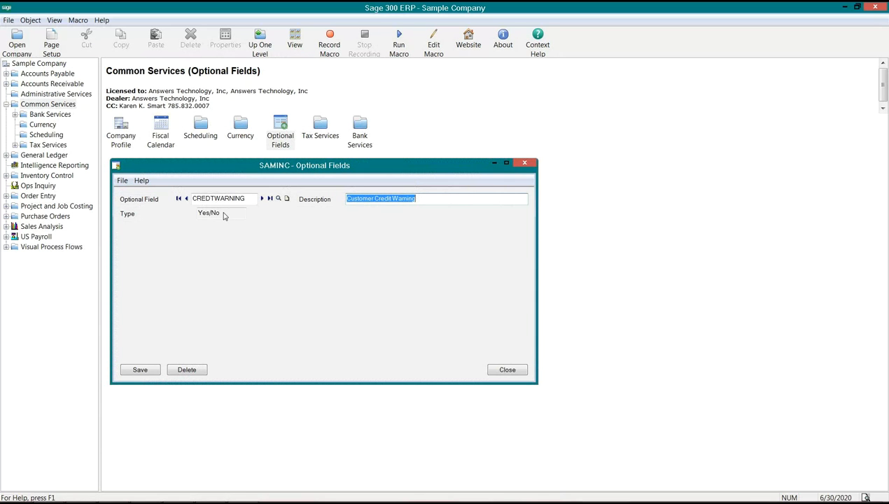
pyautogui.click(219, 199)
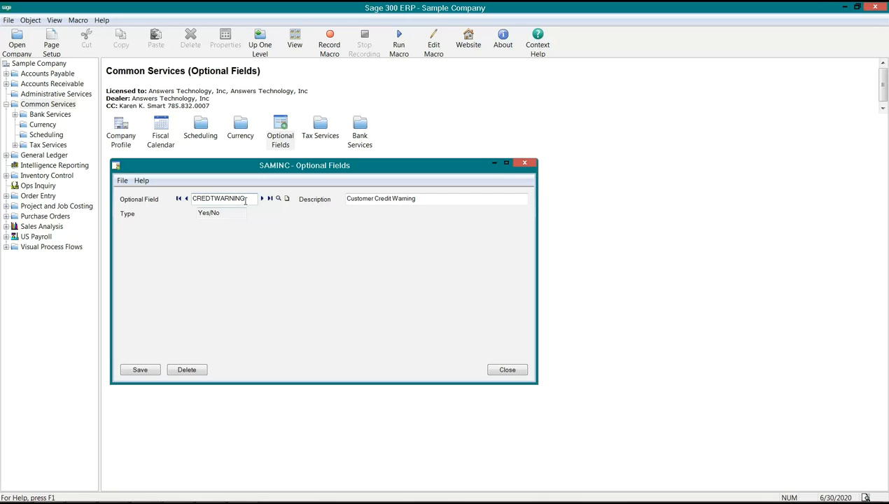
pyautogui.moveTo(242, 200); pyautogui.dragTo(195, 200)
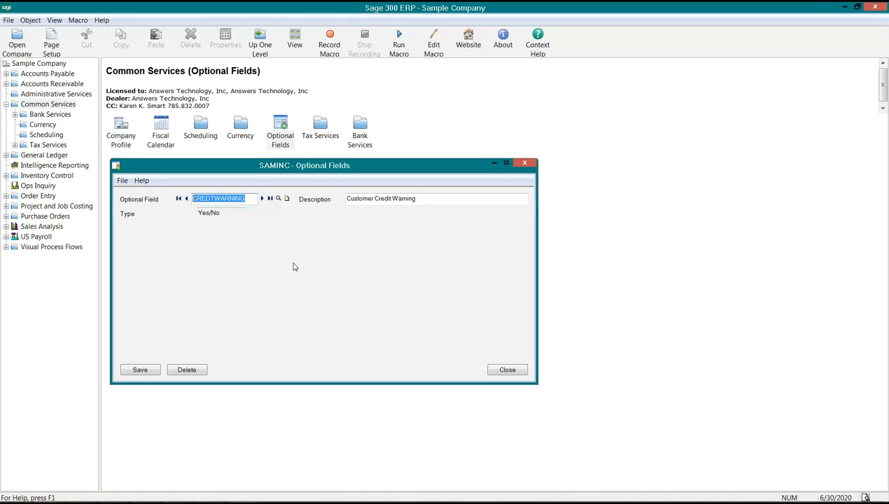
pyautogui.click(278, 200)
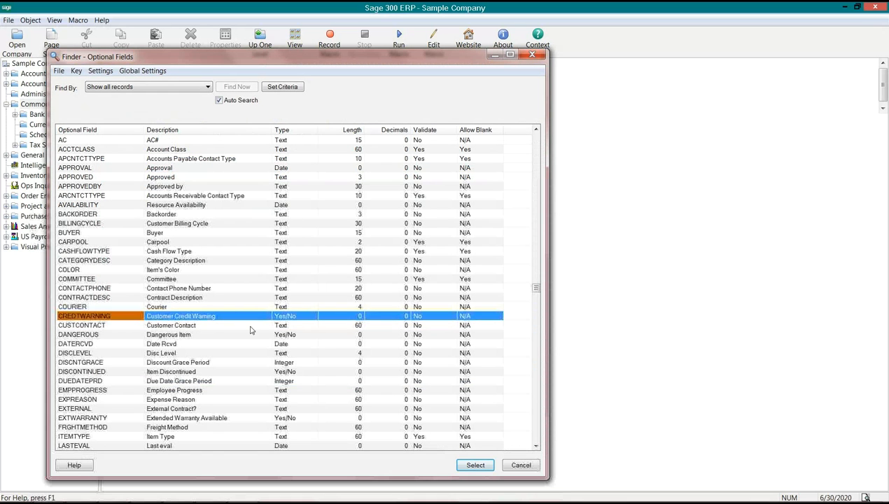
pyautogui.doubleClick(210, 361)
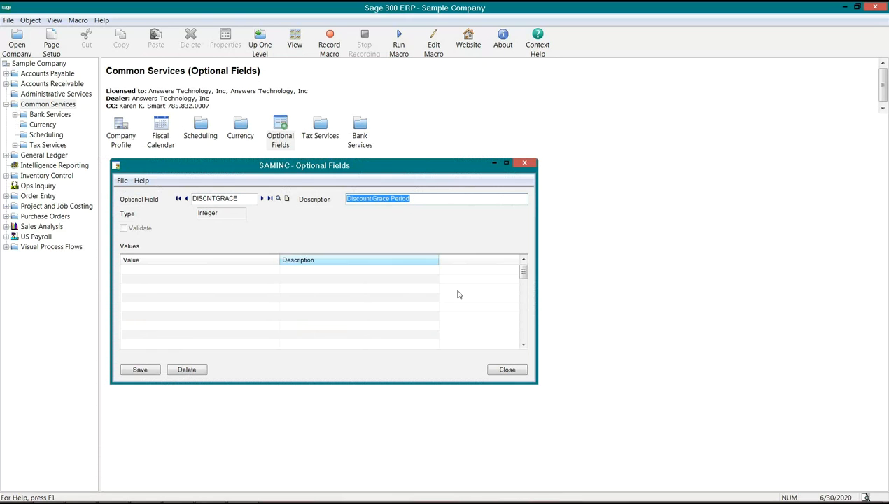
# Start a new optional field named CELL with the description "Do they have a cell phone"
pyautogui.click(286, 199)
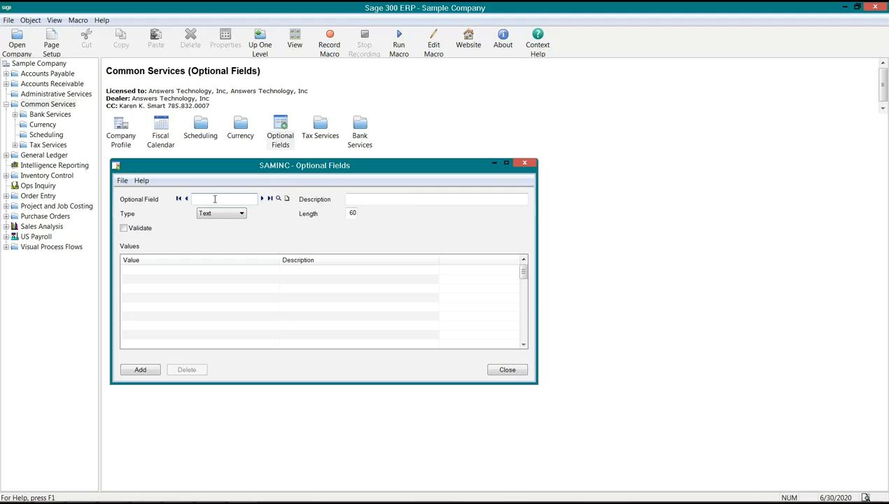
pyautogui.write('CELL')
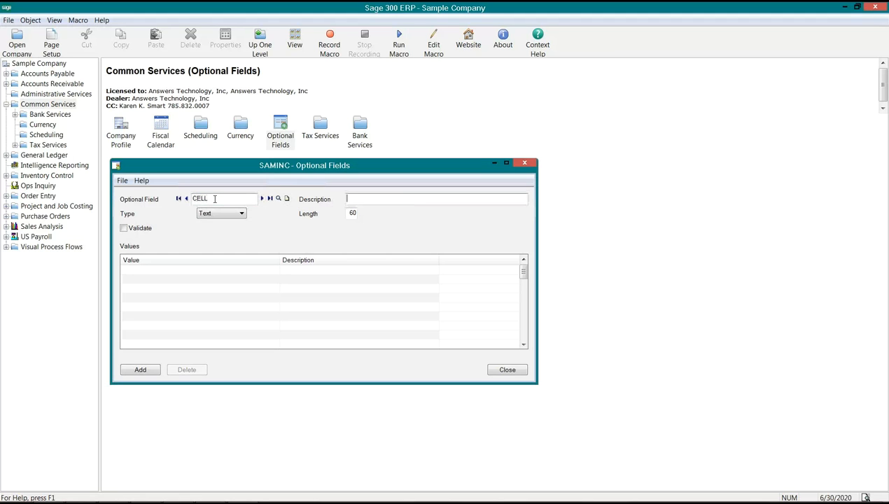
pyautogui.write('Do they have a cell phone')
# Replace the CELL field's description with "Make/Model"
pyautogui.moveTo(432, 199); pyautogui.dragTo(343, 198)
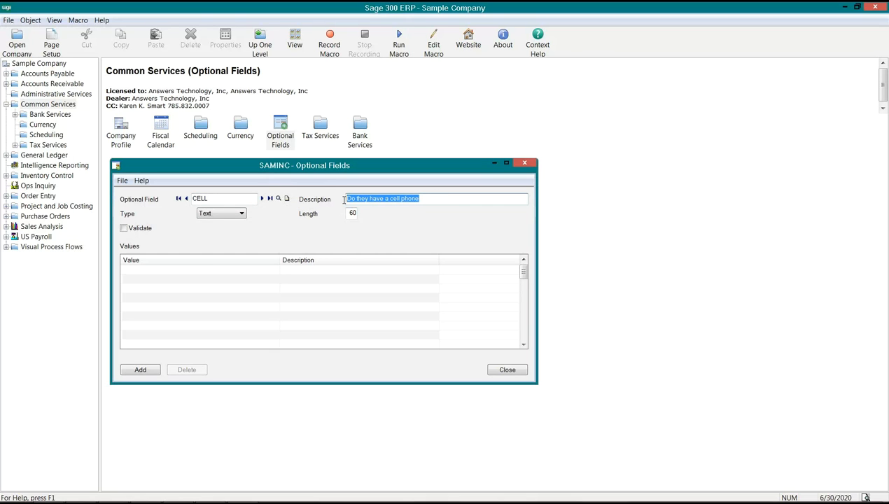
pyautogui.write('Mobile')
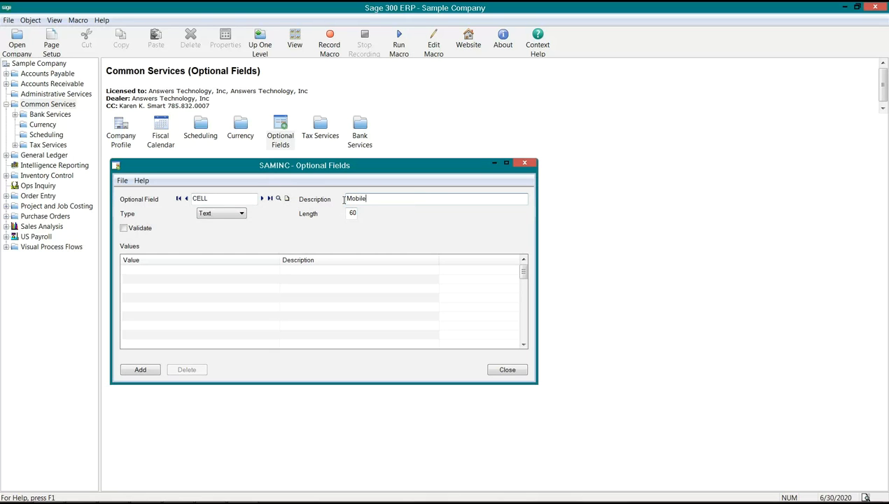
pyautogui.write(' Number')
pyautogui.press('BackSpace')
pyautogui.press('BackSpace')
pyautogui.press('BackSpace')
pyautogui.press('BackSpace')
pyautogui.press('BackSpace')
pyautogui.press('BackSpace')
pyautogui.press('BackSpace')
pyautogui.press('BackSpace')
pyautogui.press('BackSpace')
pyautogui.press('BackSpace')
pyautogui.press('BackSpace')
pyautogui.press('BackSpace')
pyautogui.write('ake/Model')
pyautogui.press('Tab')
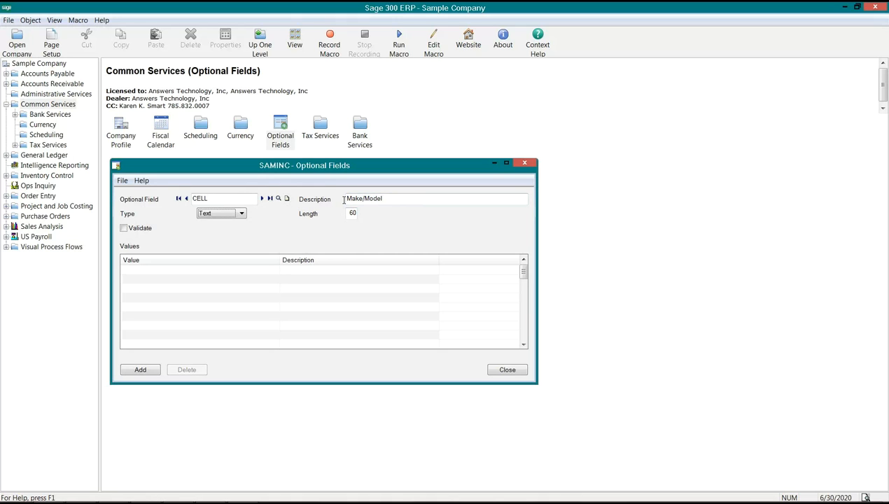
# Keep the CELL field's type as Text and set its length to 15
pyautogui.click(231, 215)
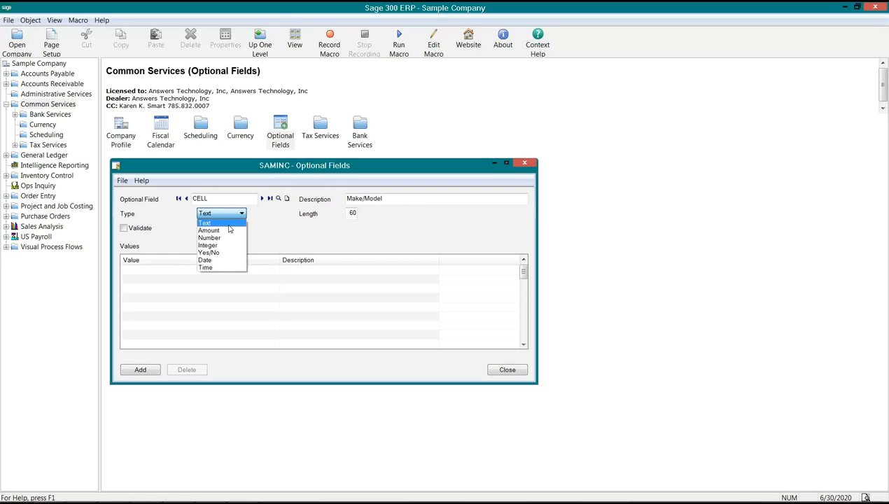
pyautogui.click(228, 225)
pyautogui.moveTo(346, 212); pyautogui.dragTo(365, 212)
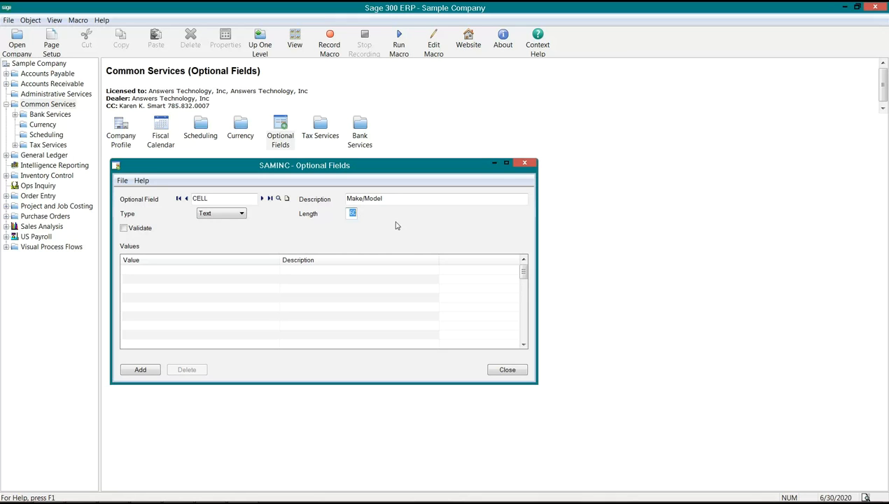
pyautogui.write('15')
pyautogui.moveTo(348, 214); pyautogui.dragTo(363, 215)
pyautogui.moveTo(389, 198); pyautogui.dragTo(342, 198)
# Enable validation for the CELL field and add "Sony" as its first allowed value
pyautogui.click(124, 228)
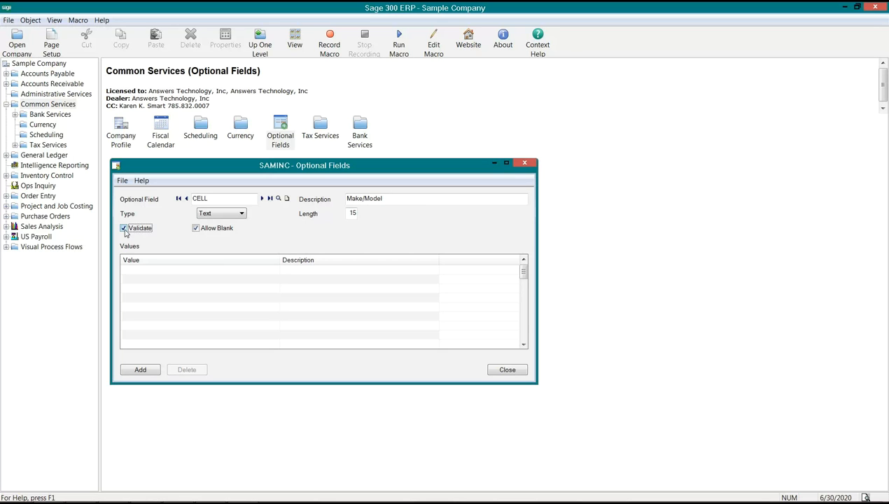
pyautogui.click(148, 273)
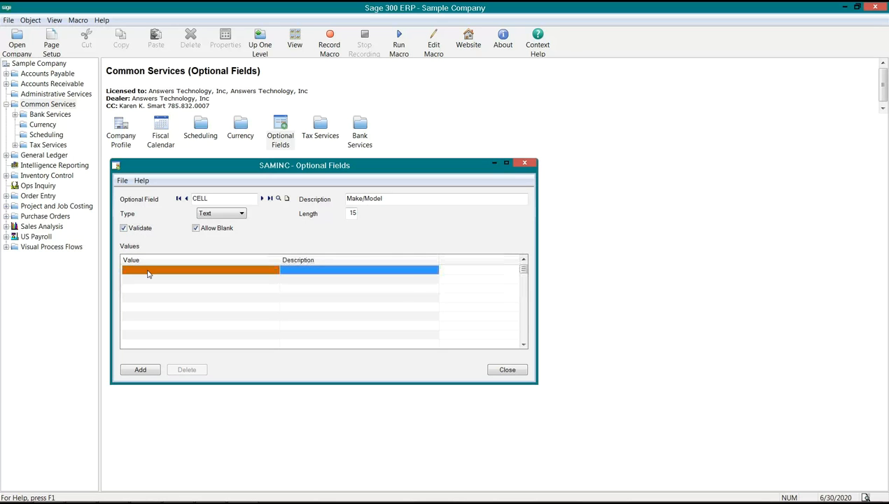
pyautogui.write('Sony')
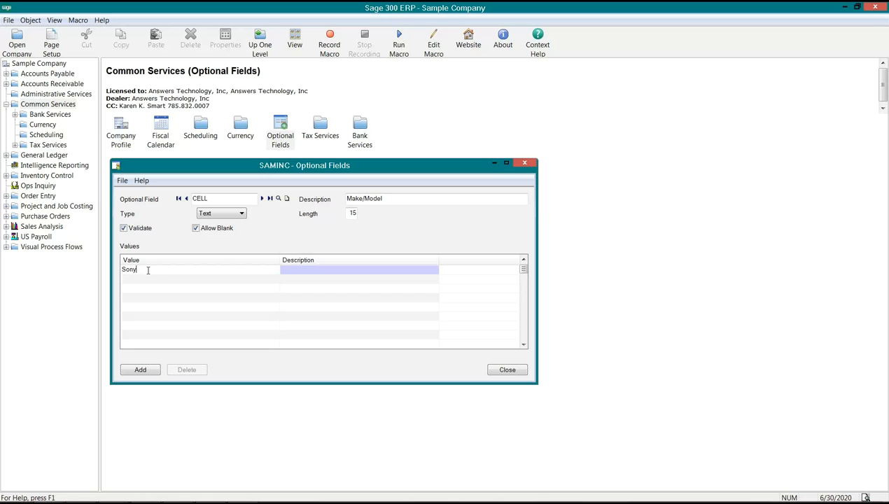
pyautogui.press('Return')
# Add the variant spellings "SONY" and "SONI" to the CELL field's values
pyautogui.click(153, 280)
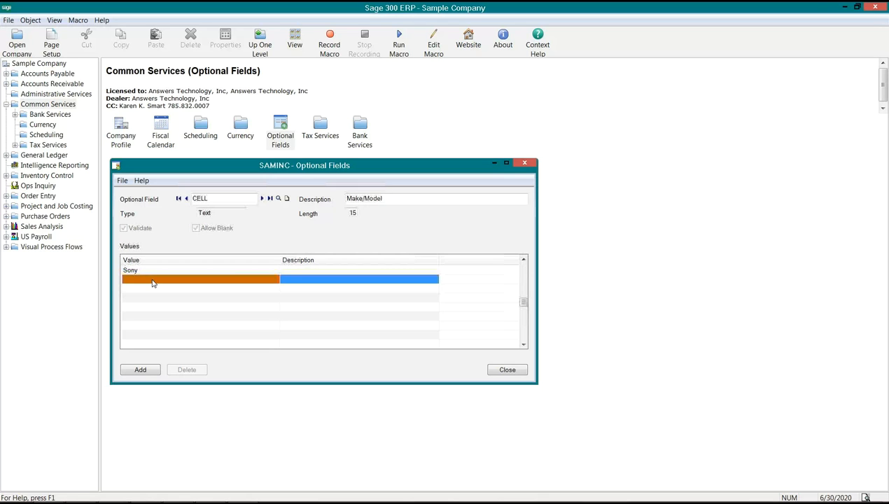
pyautogui.write('SONY')
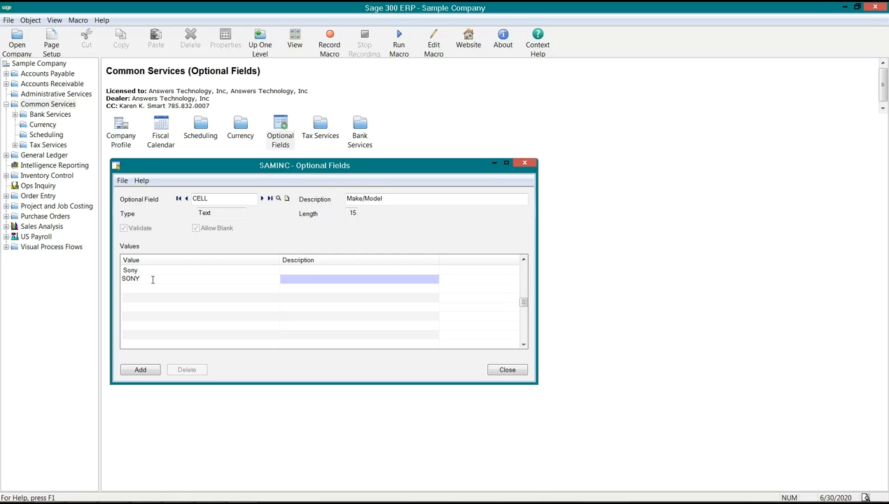
pyautogui.press('Insert')
pyautogui.write('SONI')
pyautogui.press('Return')
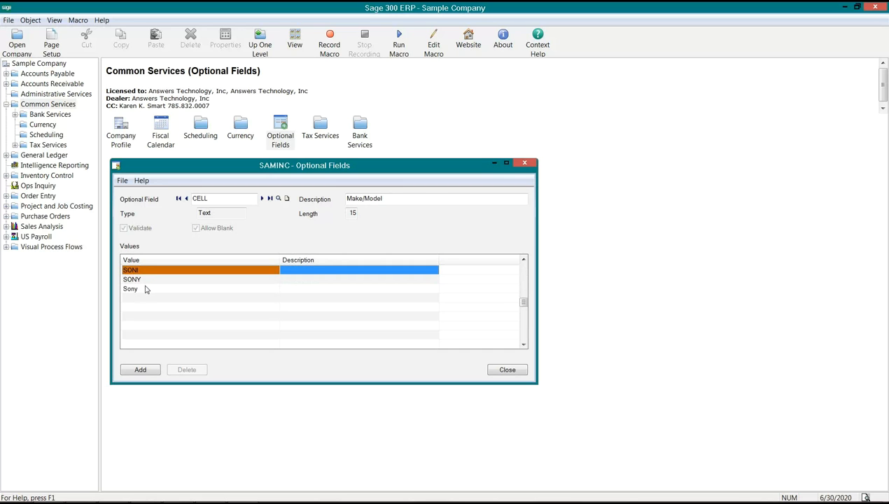
# Delete the values "Sony", "SONY" and "SONI" from the CELL field, confirming each deletion
pyautogui.click(141, 292)
pyautogui.press('Delete')
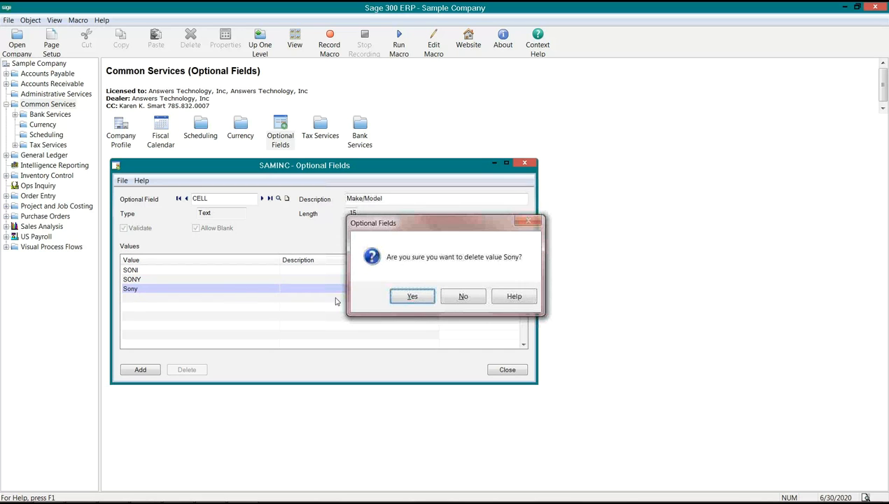
pyautogui.click(412, 296)
pyautogui.press('Delete')
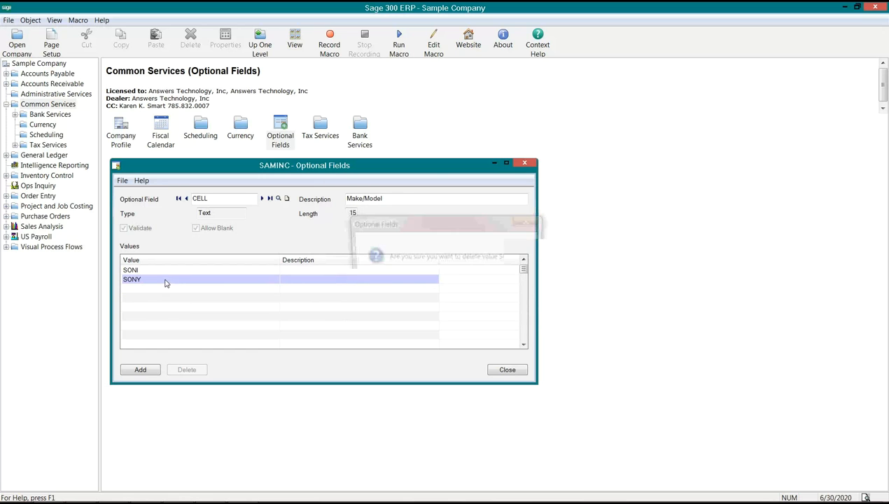
pyautogui.press('Return')
pyautogui.press('Delete')
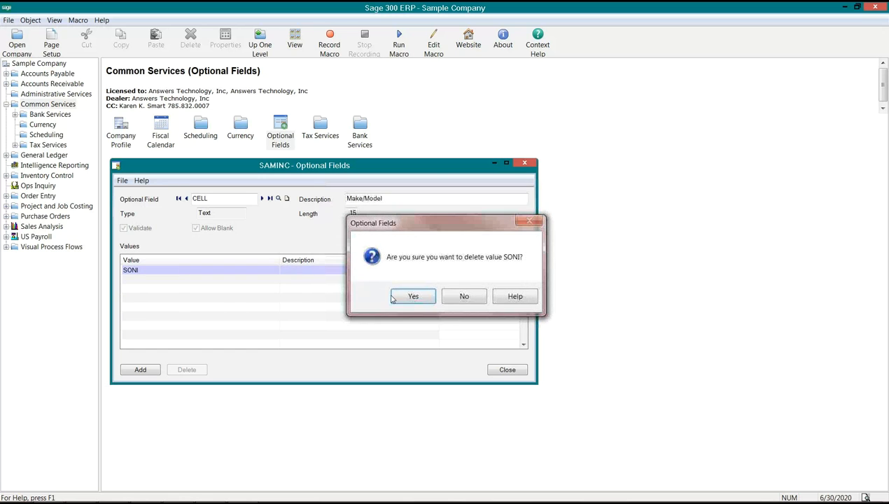
pyautogui.press('Return')
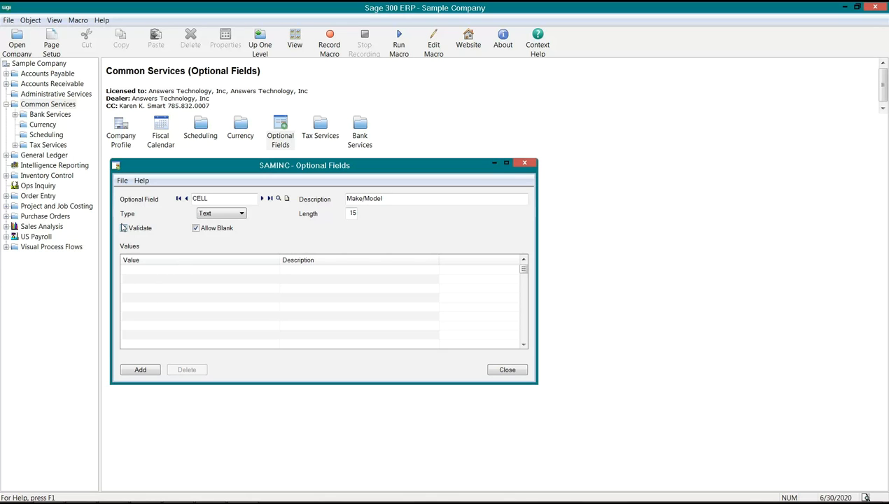
# Toggle the CELL field's Validate and Allow Blank options and restore both to enabled
pyautogui.click(123, 227)
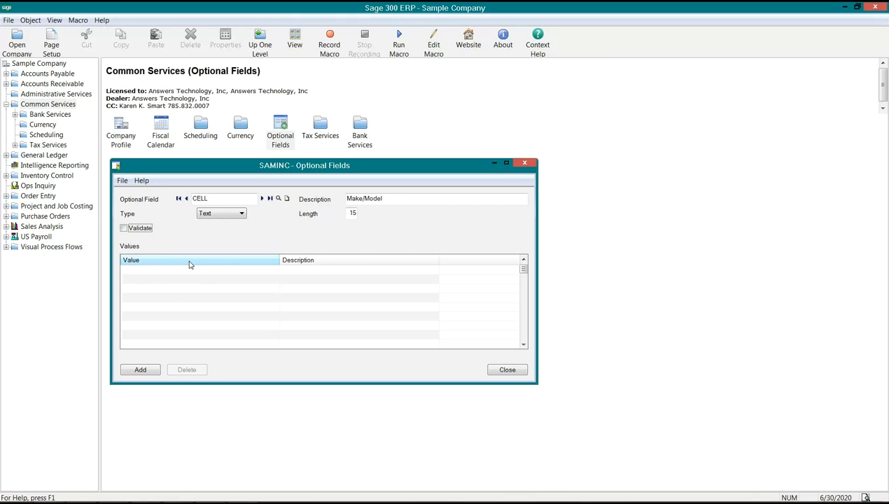
pyautogui.click(126, 229)
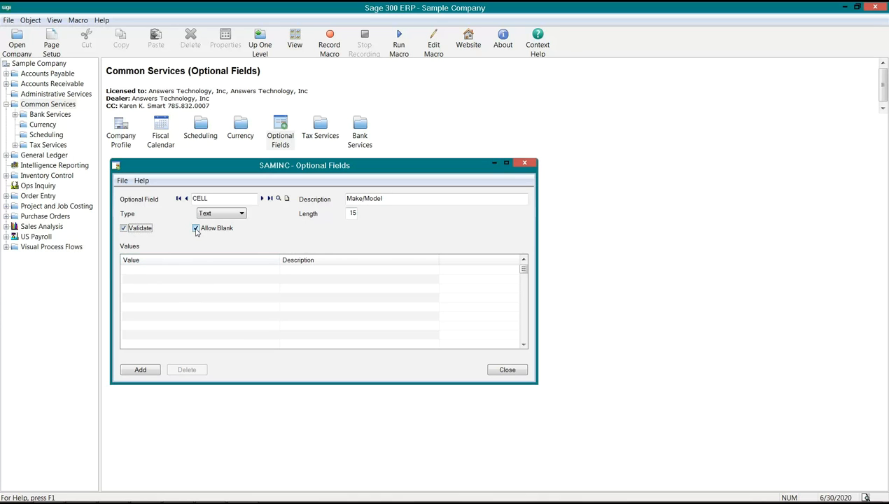
pyautogui.click(196, 228)
pyautogui.click(196, 229)
# Add the allowed value "SONY" with the description "Sony" to the CELL field
pyautogui.click(159, 273)
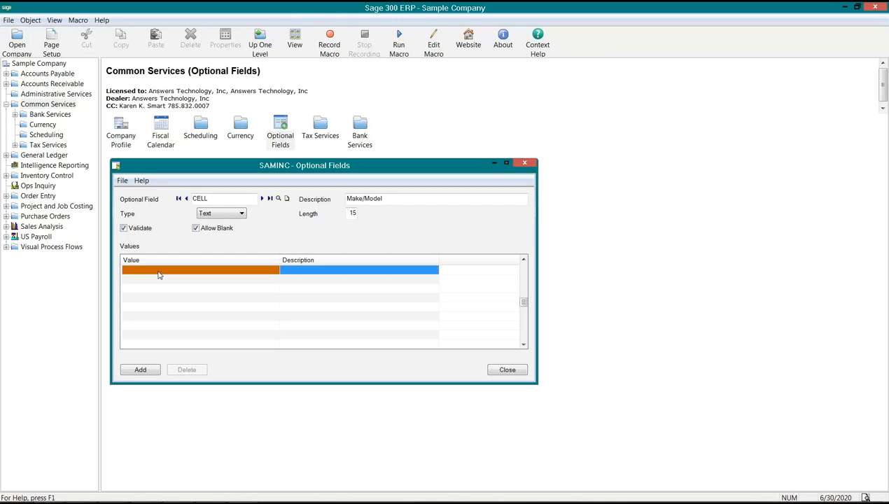
pyautogui.write('SONY')
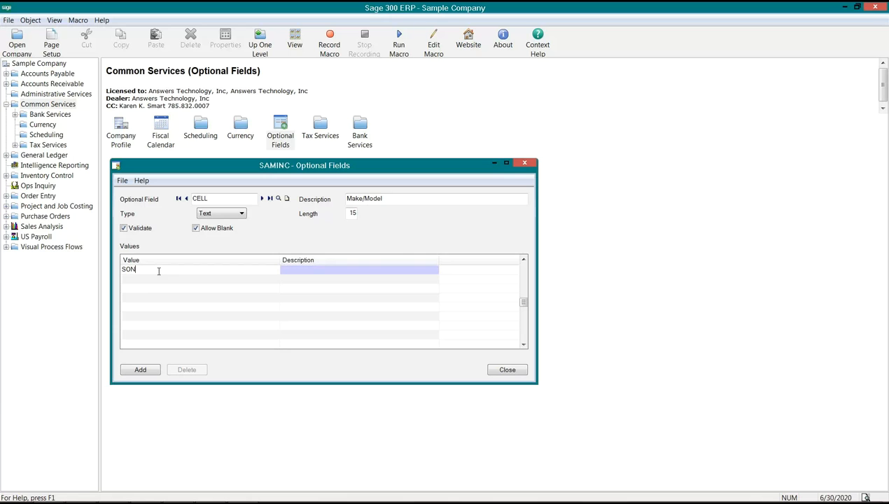
pyautogui.press('Tab')
pyautogui.write('Sony')
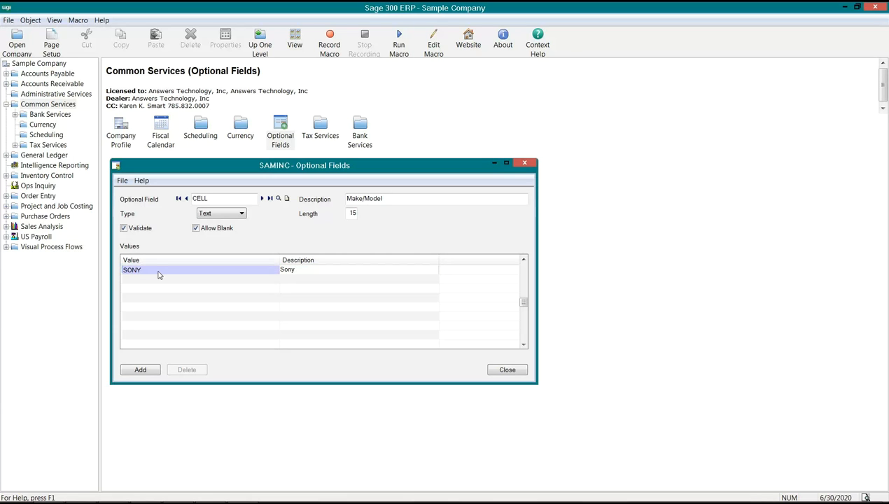
# Add a second allowed value "Motorola" with the description "Motorol" to the CELL field
pyautogui.press('Insert')
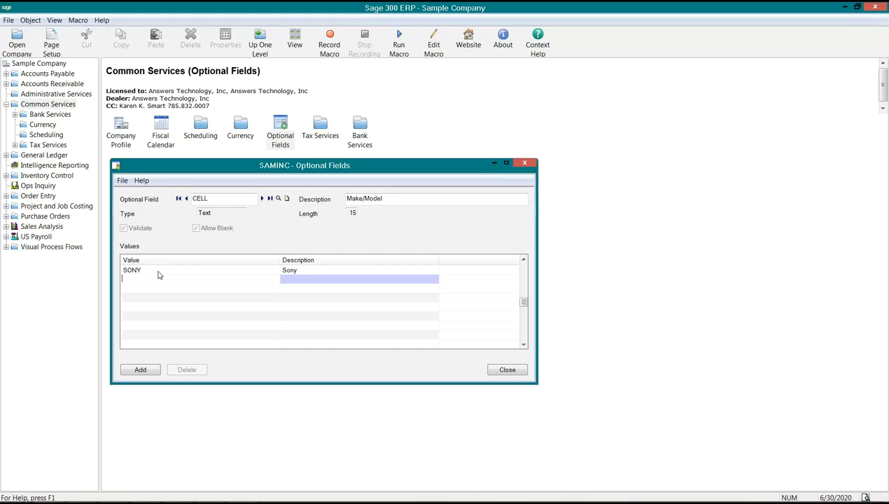
pyautogui.write('Motorola')
pyautogui.press('Tab')
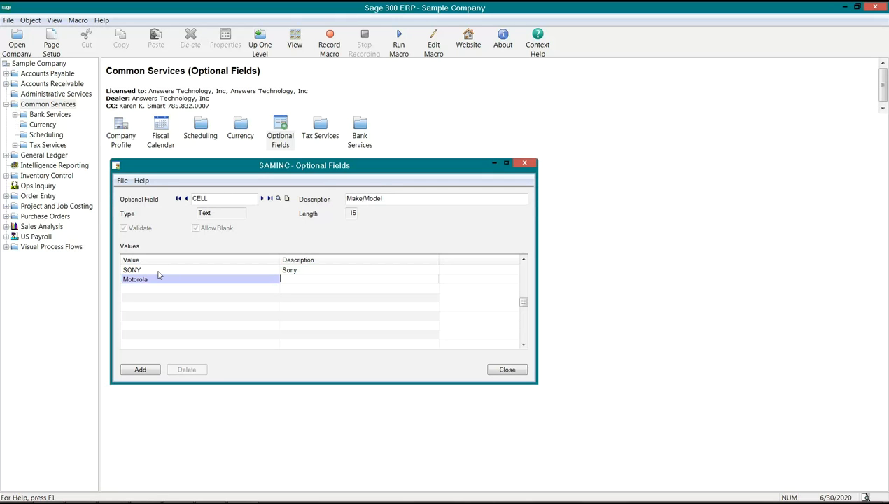
pyautogui.write('Motorol')
pyautogui.press('Return')
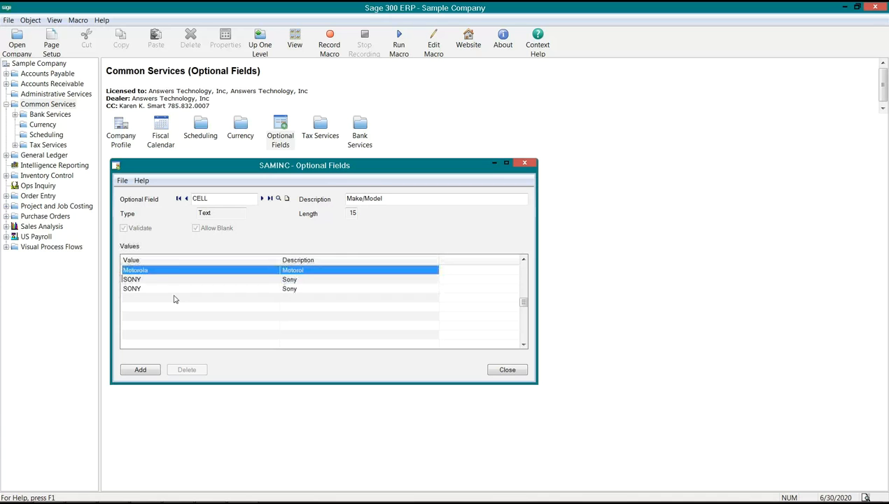
# Insert a line after SONY and add the value "Samsung" with the description "Samsung"
pyautogui.click(148, 280)
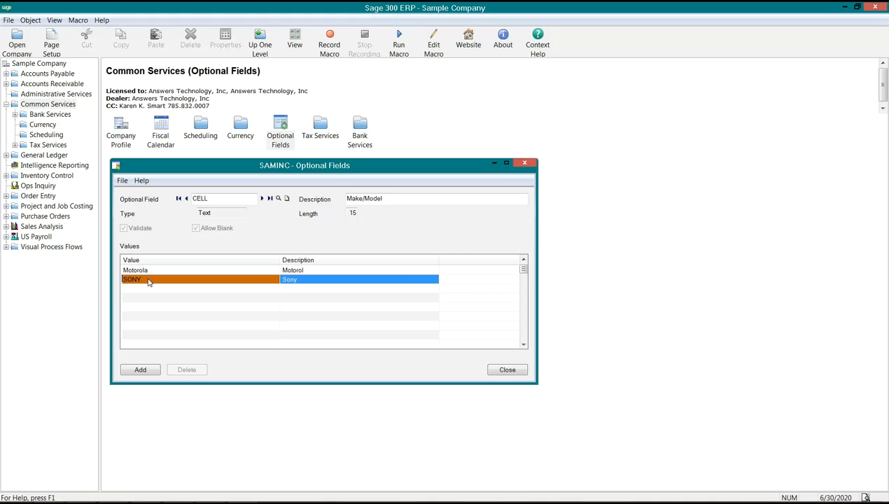
pyautogui.press('Insert')
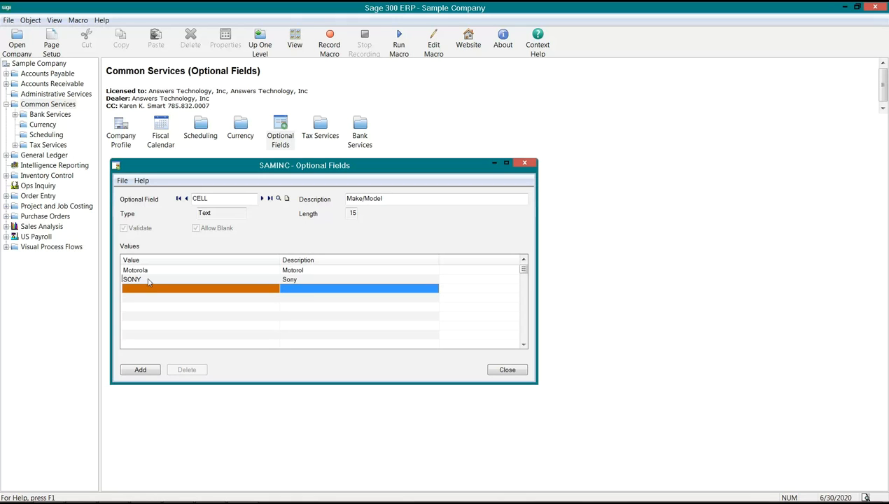
pyautogui.write('Samsung')
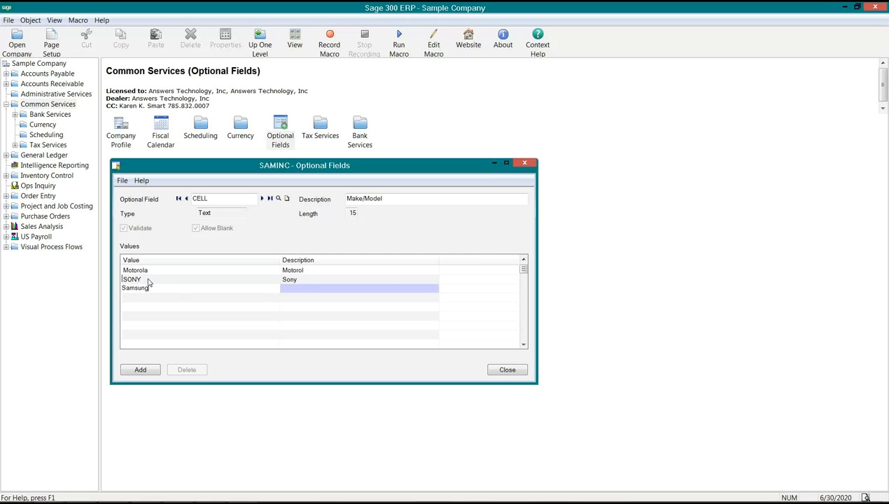
pyautogui.press('Tab')
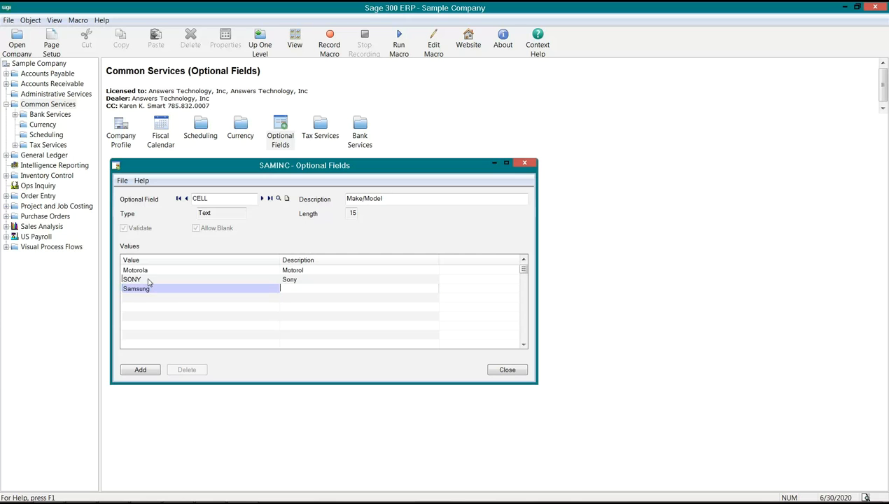
pyautogui.write('Samsung')
# Add the allowed value "HTC" with the description "HTC" on a new line
pyautogui.press('Insert')
pyautogui.write('HCT')
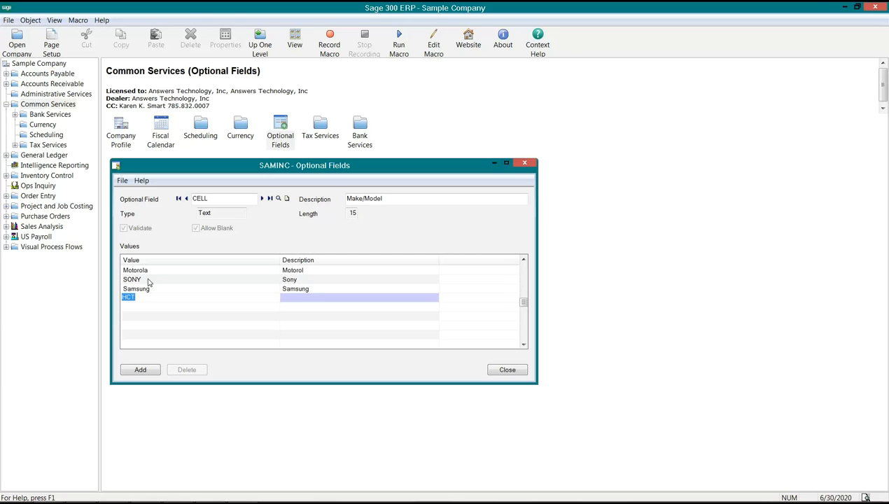
pyautogui.press('Tab')
pyautogui.write('HTCHTC')
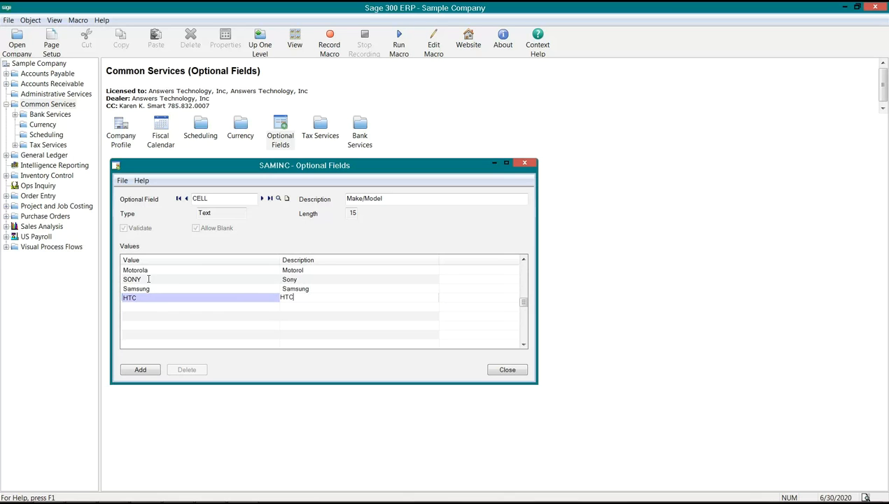
# Add the allowed value "LG" with the description "Life is Good" on a new line
pyautogui.press('Tab')
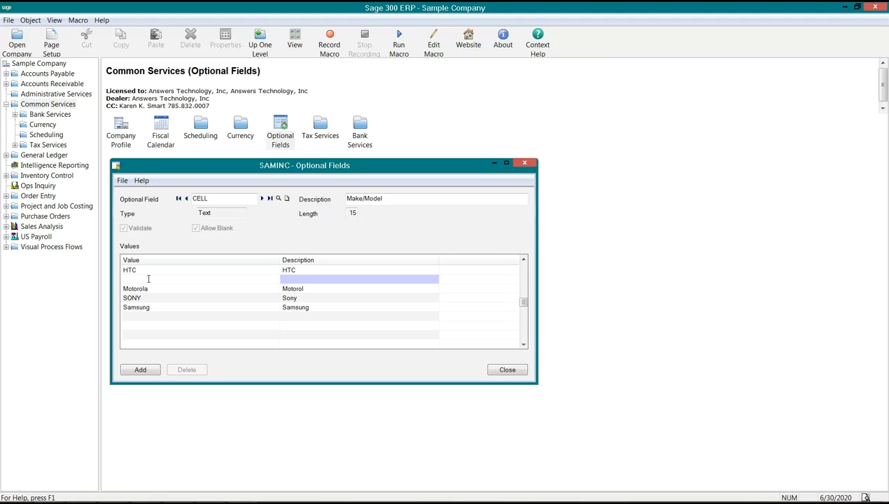
pyautogui.write('LG')
pyautogui.press('Tab')
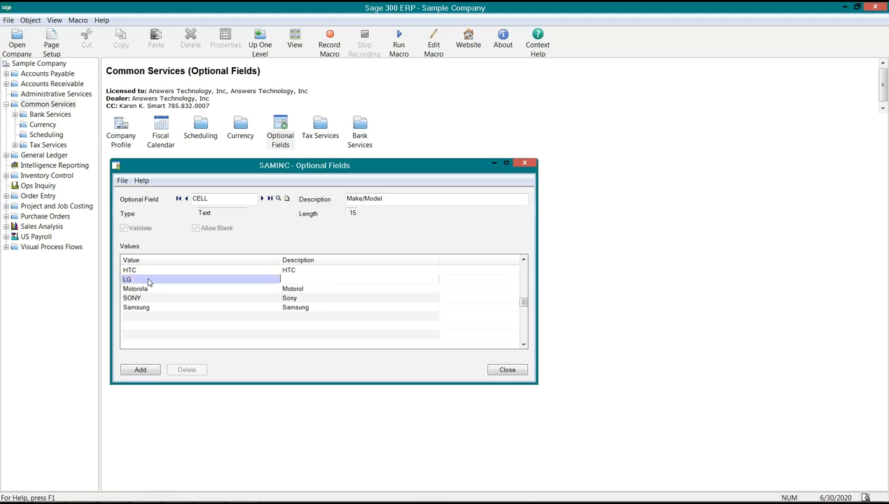
pyautogui.write('Life is Good')
pyautogui.press('Return')
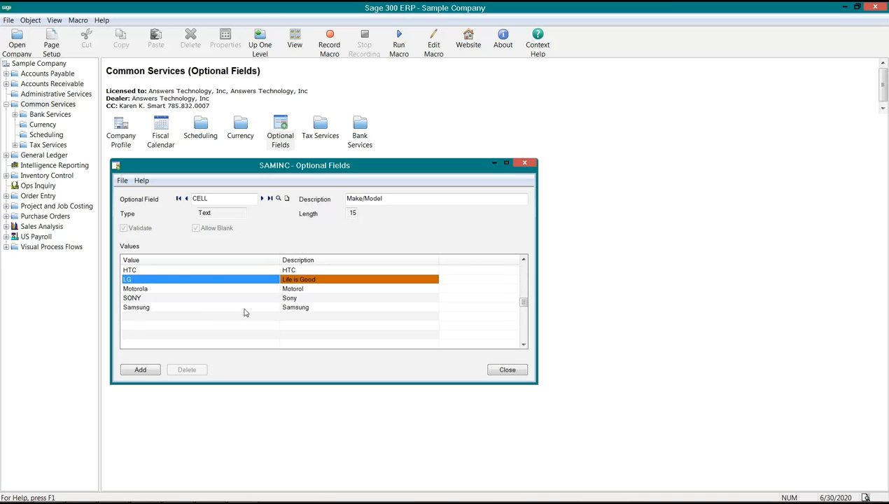
# Add the completed CELL optional field to the company and close the Optional Fields window
pyautogui.click(128, 279)
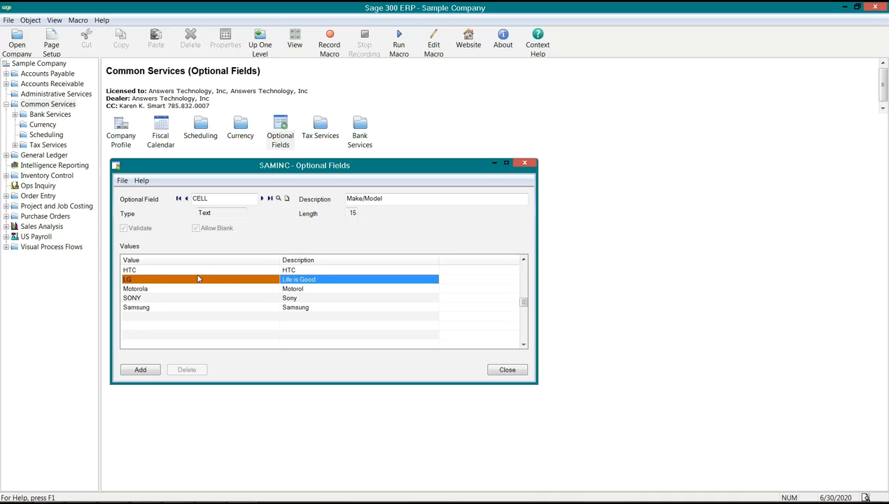
pyautogui.click(158, 288)
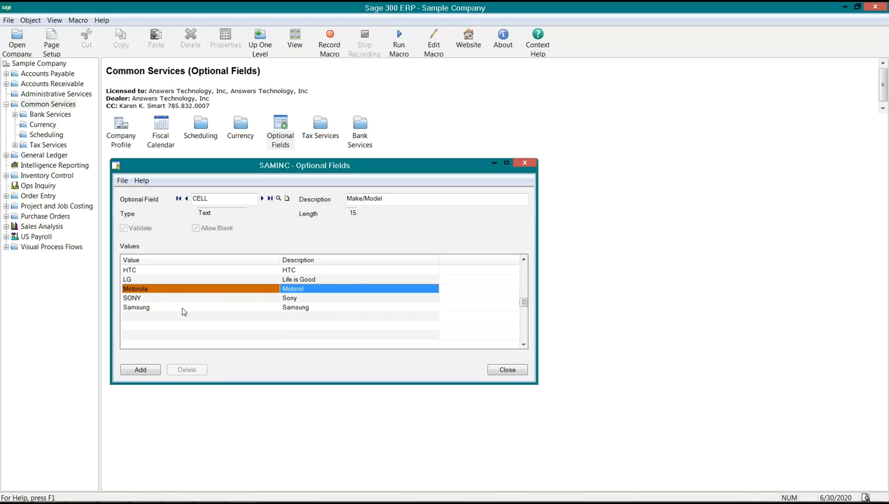
pyautogui.click(342, 280)
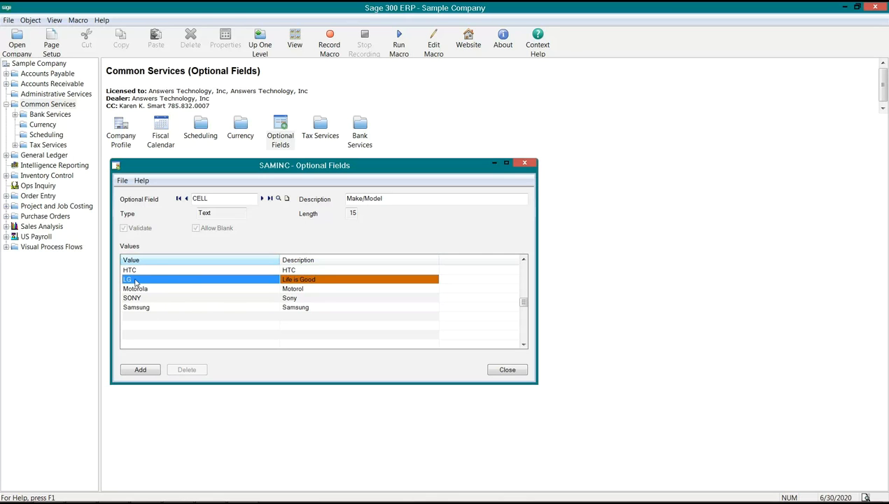
pyautogui.click(140, 370)
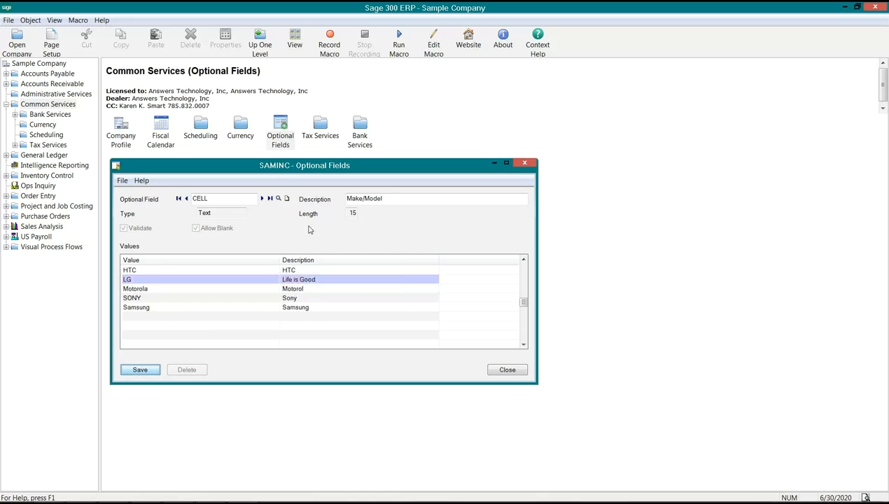
pyautogui.moveTo(289, 174); pyautogui.dragTo(298, 185)
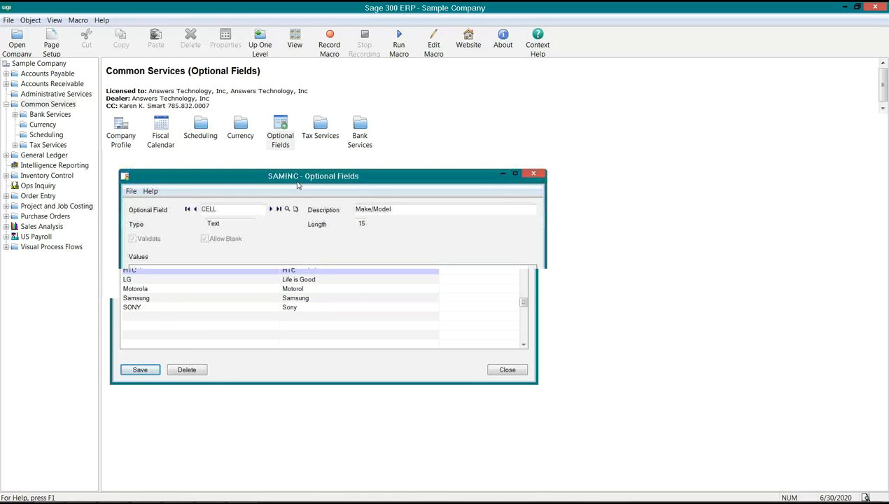
pyautogui.click(515, 381)
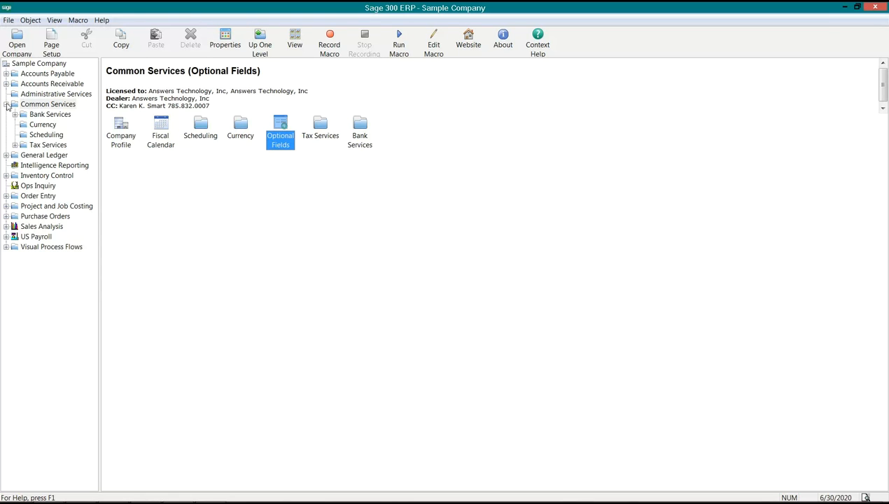
# Collapse Common Services and open the Optional Fields setup for Order Entry
pyautogui.click(6, 103)
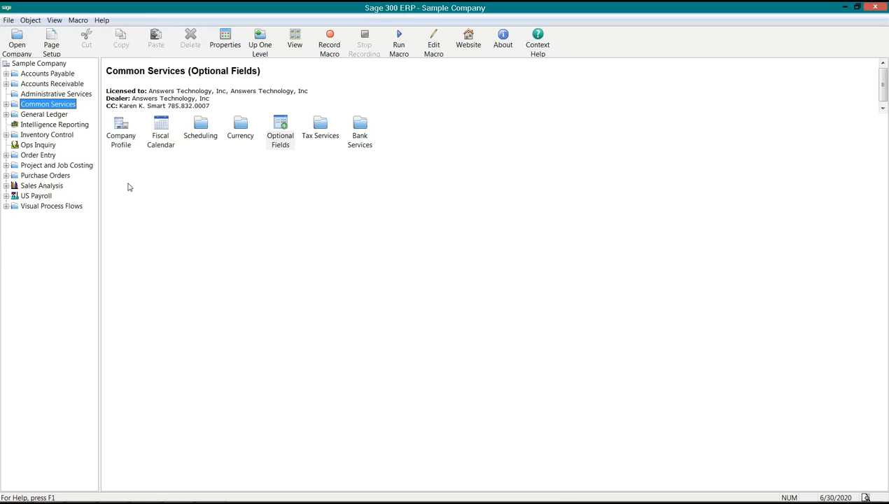
pyautogui.click(36, 155)
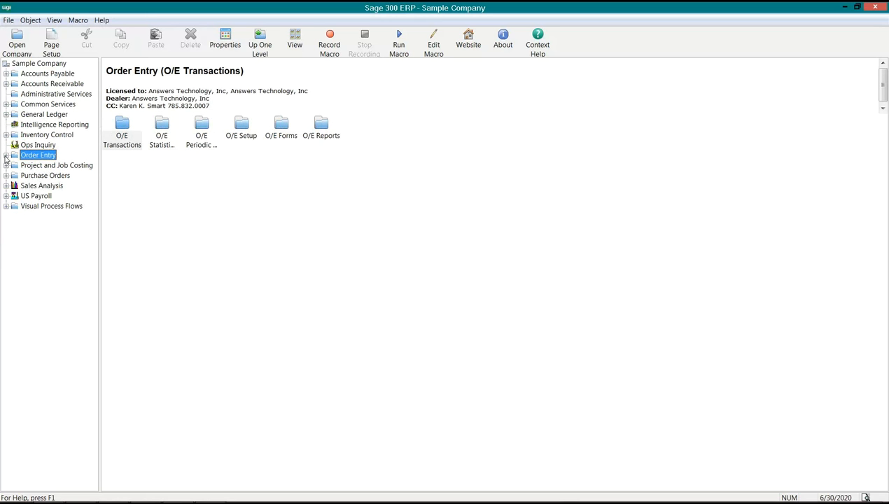
pyautogui.click(6, 155)
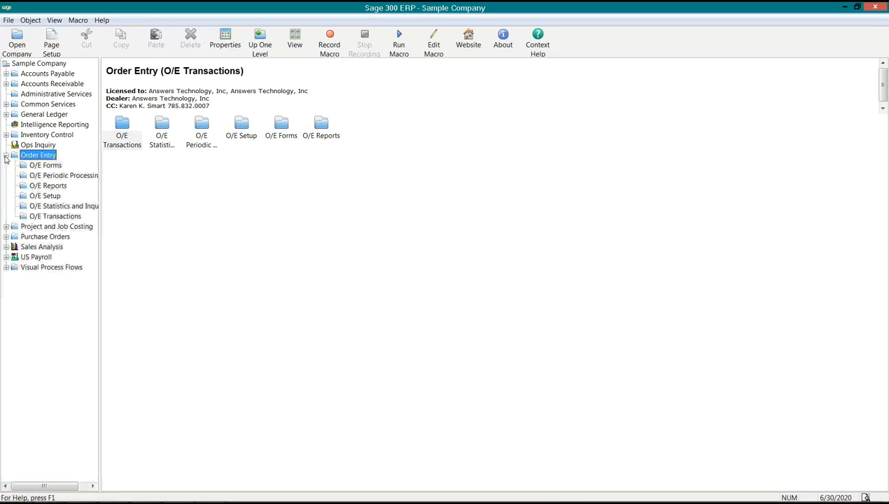
pyautogui.click(41, 196)
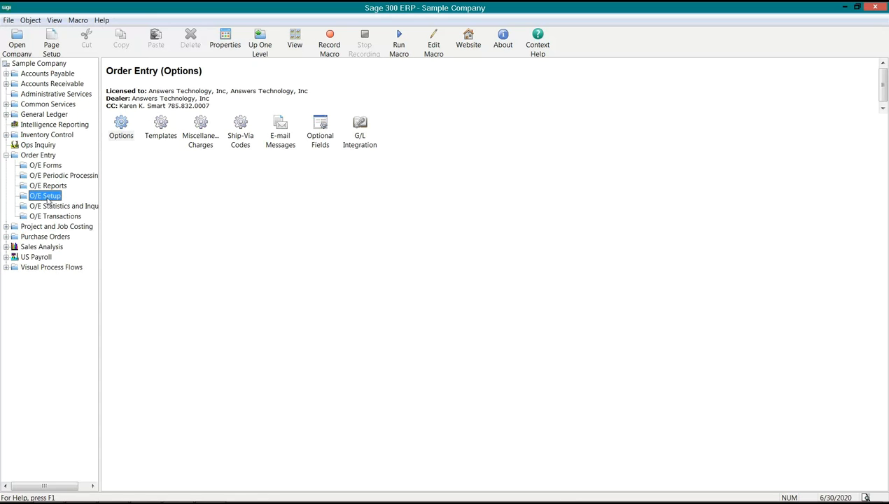
pyautogui.click(315, 142)
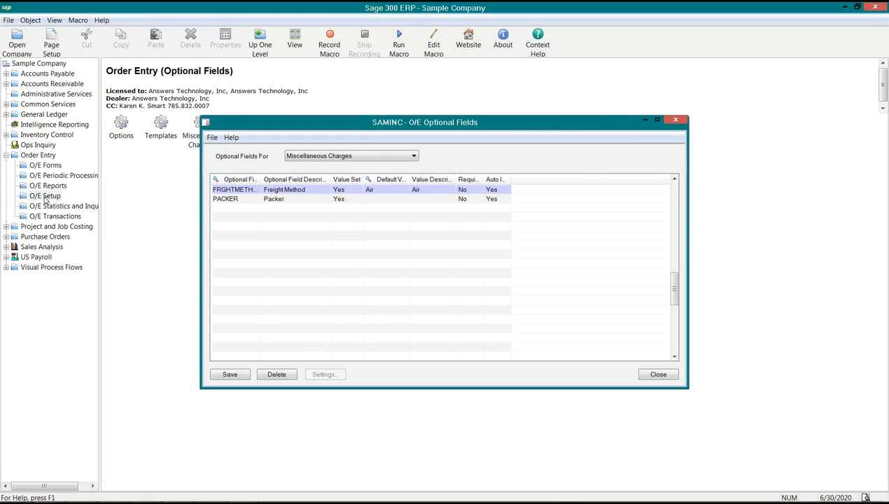
# Show the O/E optional fields for Order Details and widen the Optional Field column to fit the full names
pyautogui.click(407, 158)
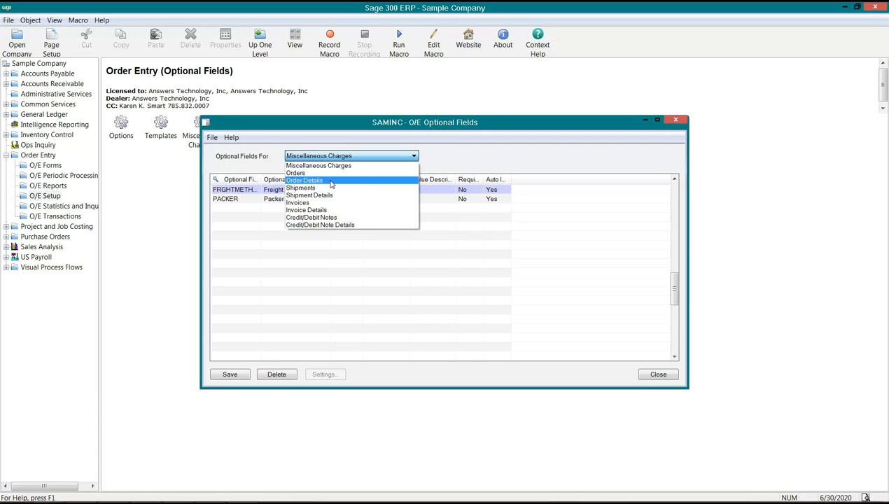
pyautogui.click(332, 182)
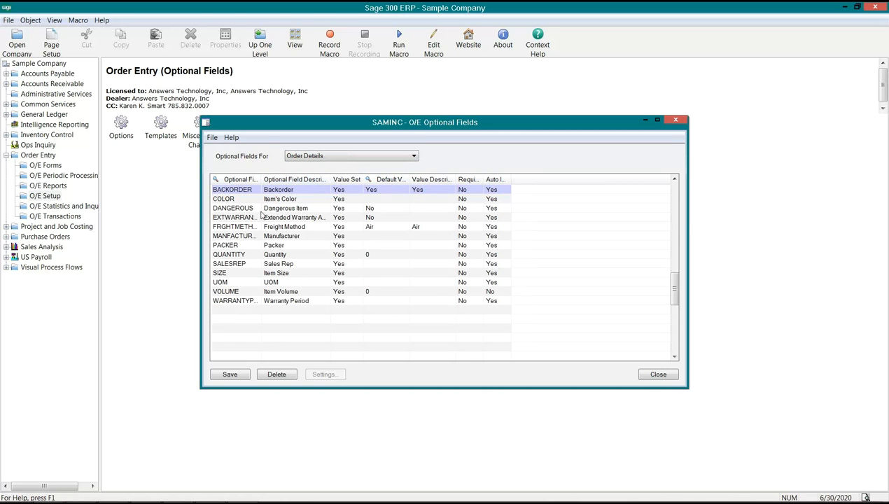
pyautogui.click(240, 189)
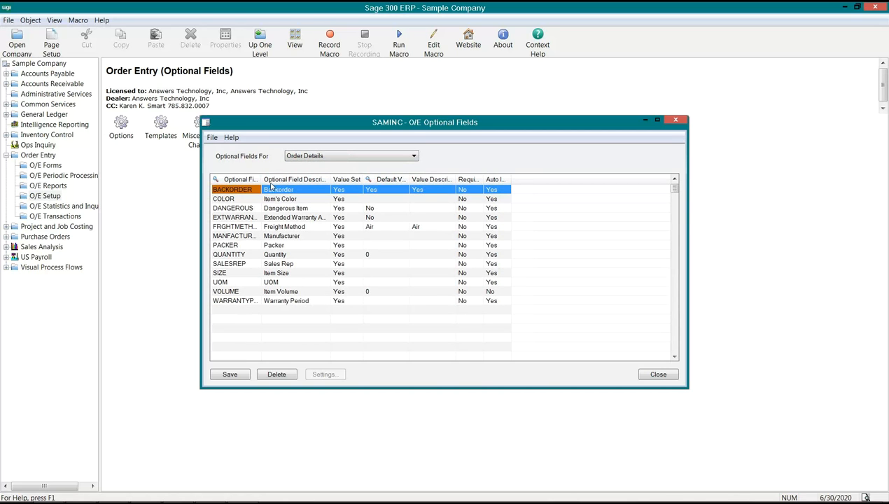
pyautogui.moveTo(261, 179); pyautogui.dragTo(284, 179)
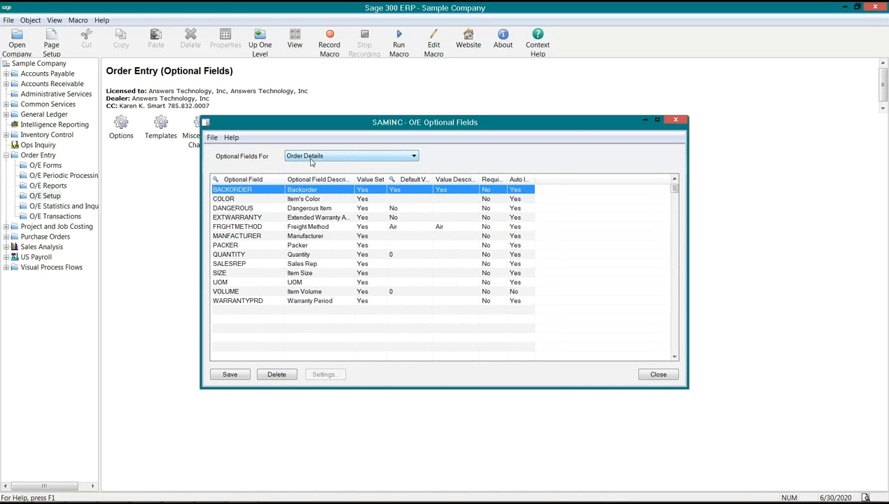
# Add the CELL optional field (Make/Model) on a new line of the Order Details optional fields
pyautogui.click(237, 302)
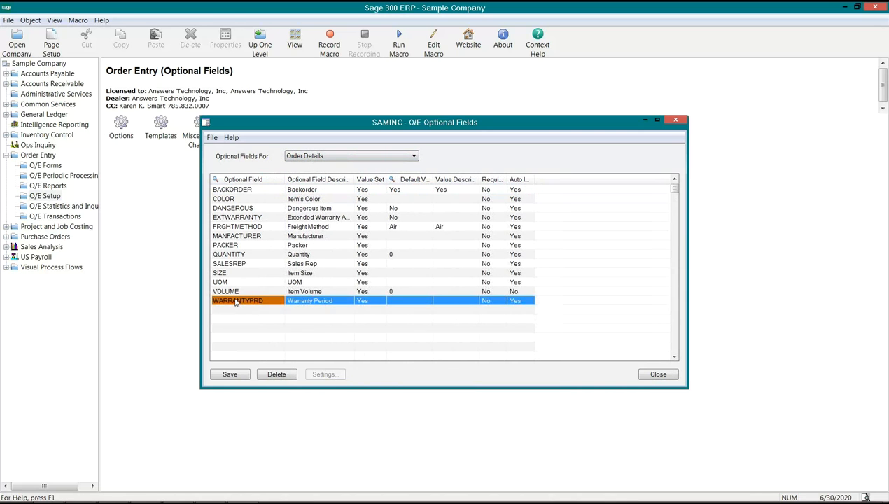
pyautogui.press('Insert')
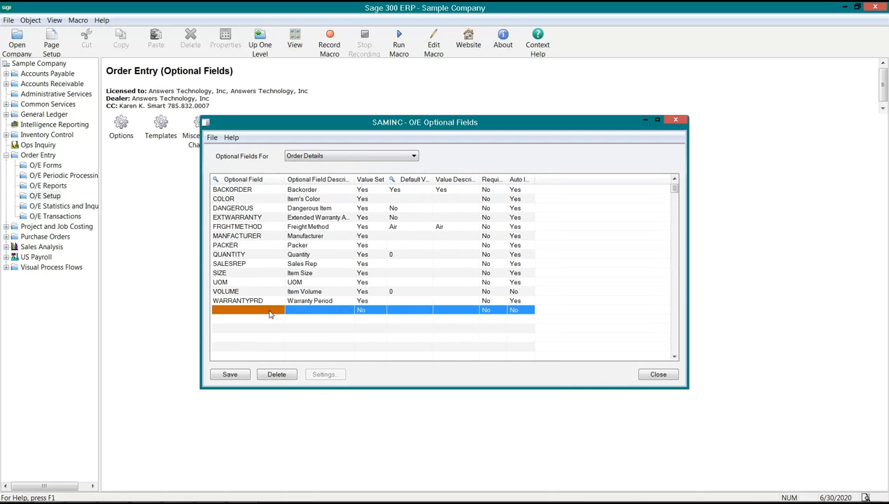
pyautogui.click(271, 312)
pyautogui.click(279, 310)
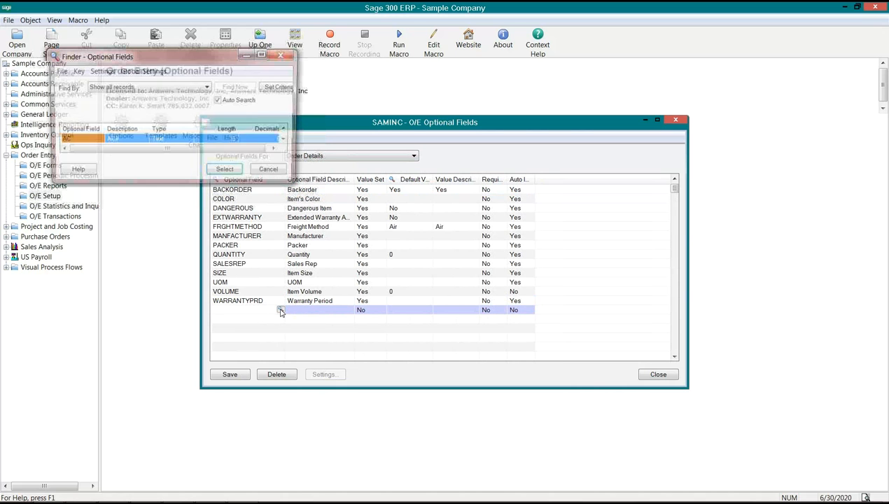
pyautogui.moveTo(168, 185); pyautogui.dragTo(160, 442)
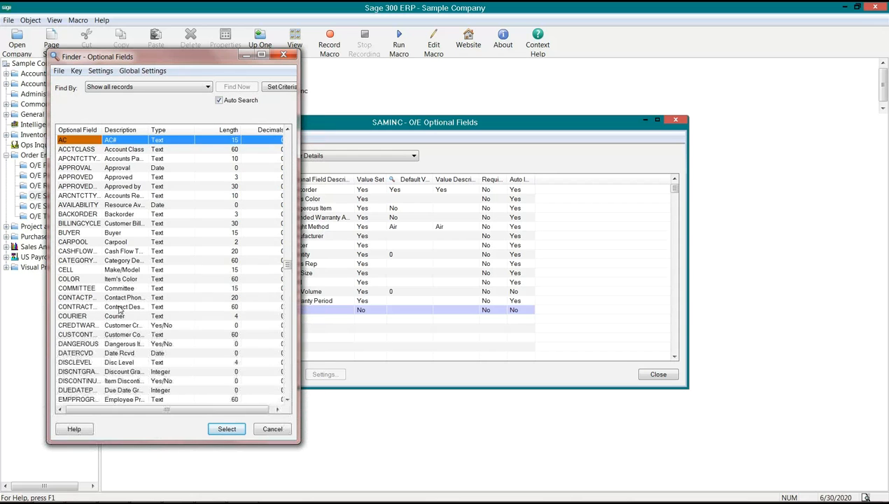
pyautogui.click(84, 270)
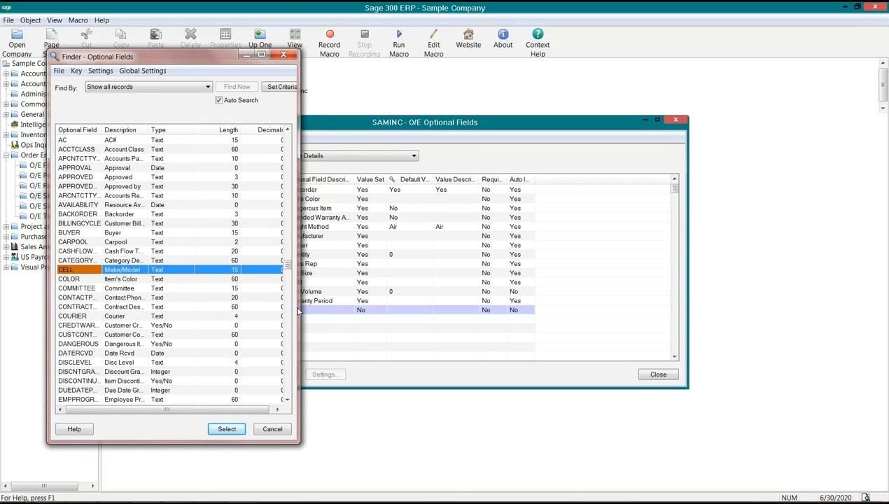
pyautogui.doubleClick(84, 270)
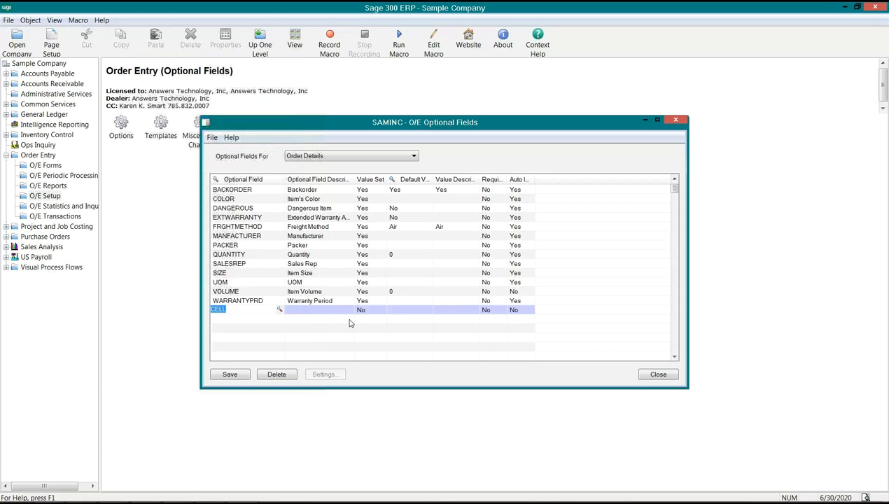
pyautogui.press('Tab')
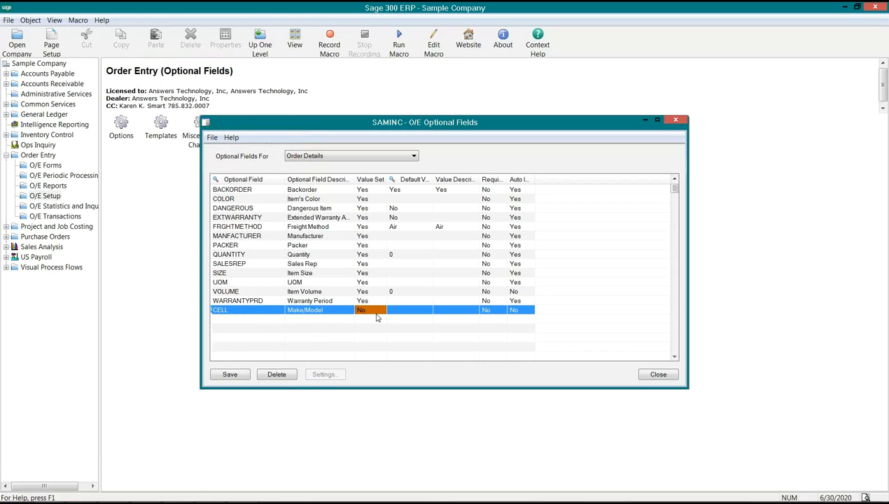
# Try Samsung as CELL's default value with Value Set at Yes, and return Value Set to No
pyautogui.doubleClick(369, 312)
pyautogui.doubleClick(365, 312)
pyautogui.doubleClick(376, 312)
pyautogui.click(408, 310)
pyautogui.click(408, 310)
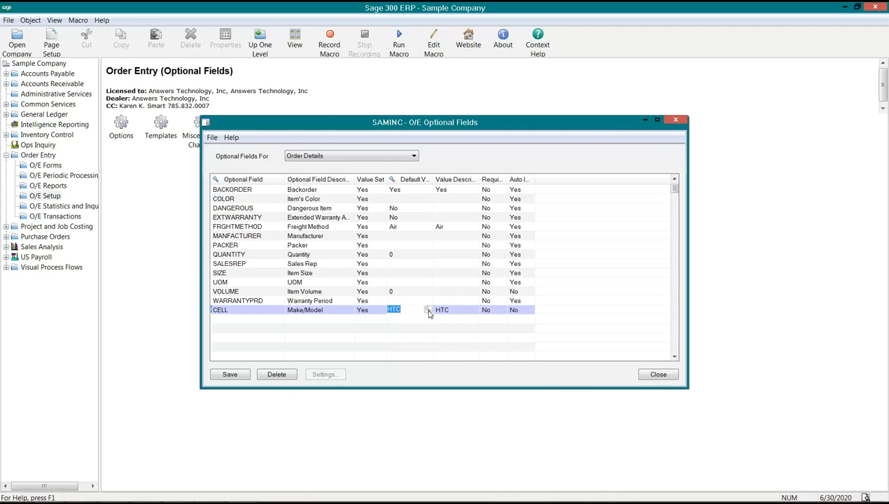
pyautogui.click(427, 310)
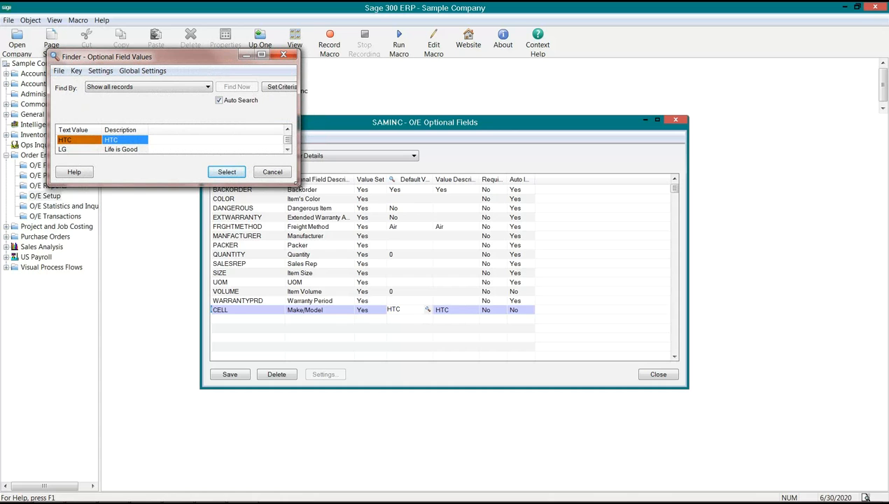
pyautogui.moveTo(295, 184); pyautogui.dragTo(322, 301)
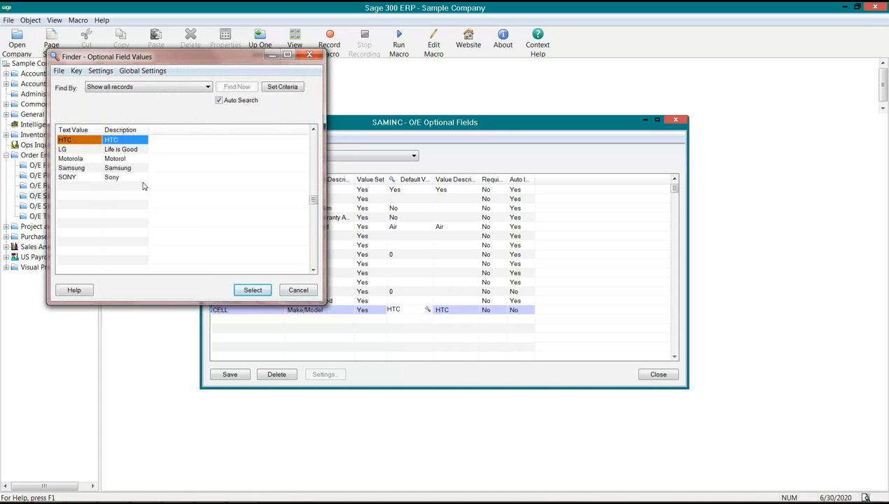
pyautogui.click(77, 167)
pyautogui.click(253, 290)
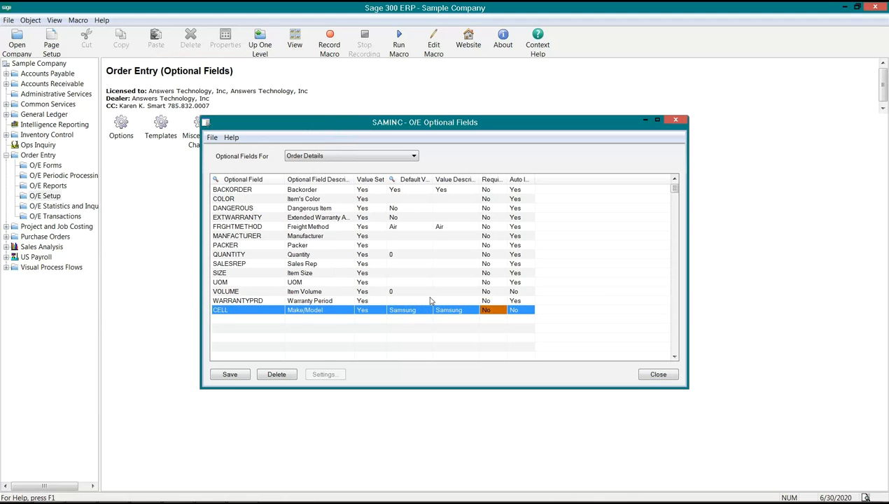
pyautogui.doubleClick(371, 312)
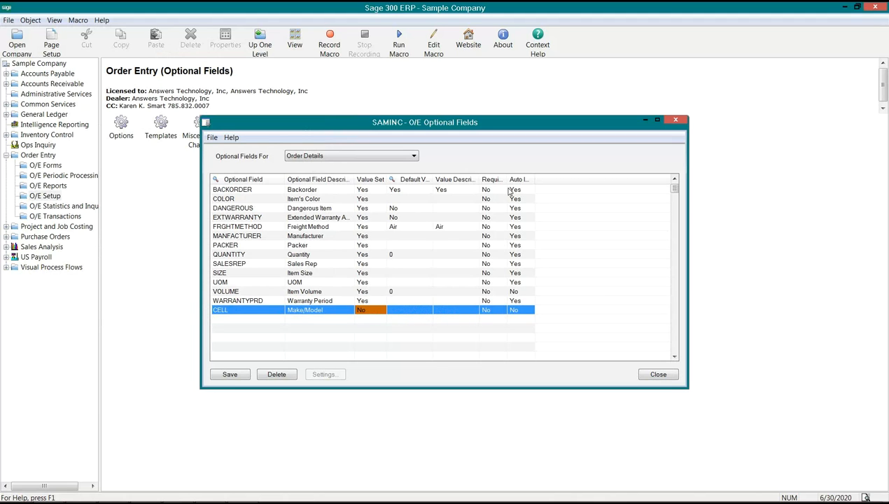
# Set CELL's Required and Auto Insert settings to Yes, widening both columns to fit their full headings
pyautogui.moveTo(508, 179); pyautogui.dragTo(517, 181)
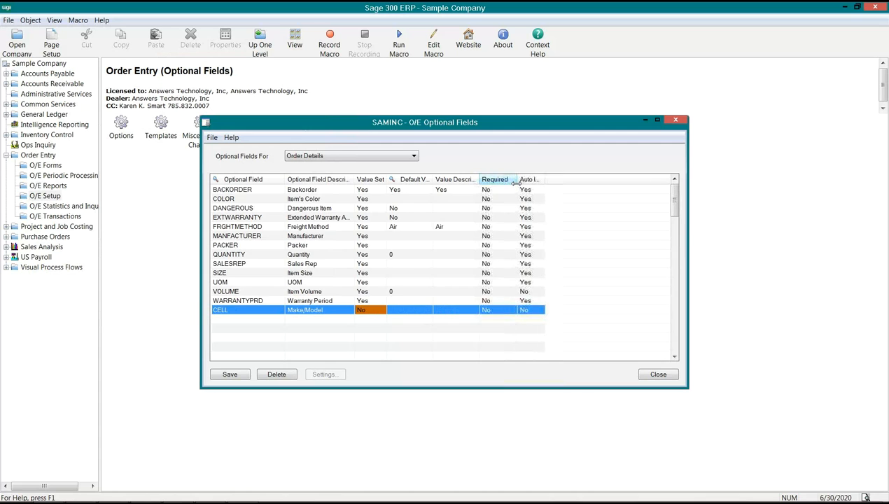
pyautogui.click(496, 310)
pyautogui.click(249, 198)
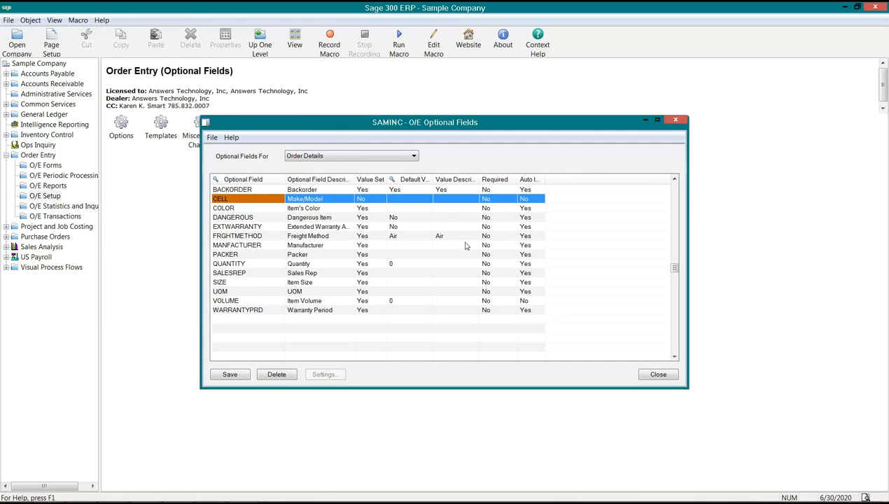
pyautogui.click(488, 199)
pyautogui.doubleClick(493, 202)
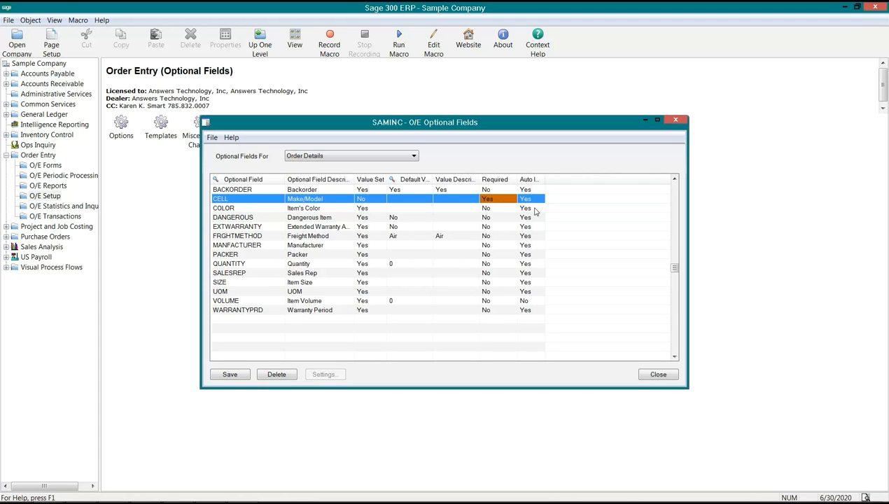
pyautogui.moveTo(544, 179); pyautogui.dragTo(566, 179)
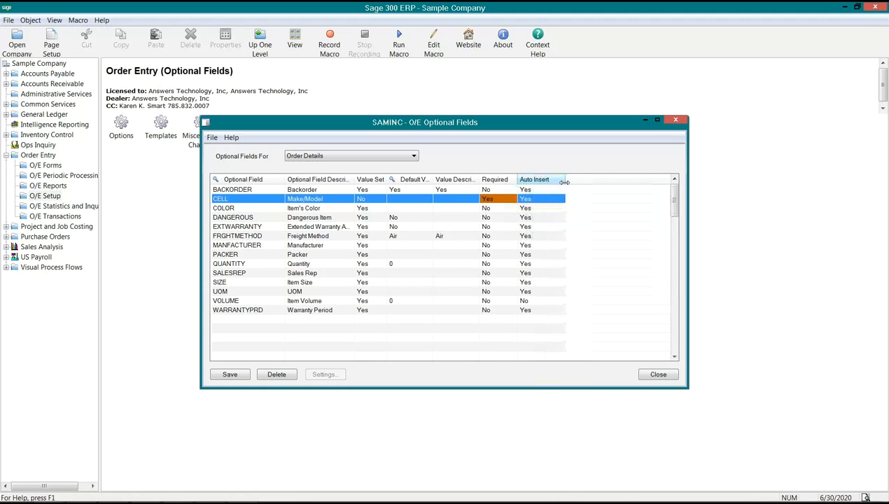
# Set CELL's Required to No with Auto Insert at Yes, save the optional fields and close the window
pyautogui.click(529, 201)
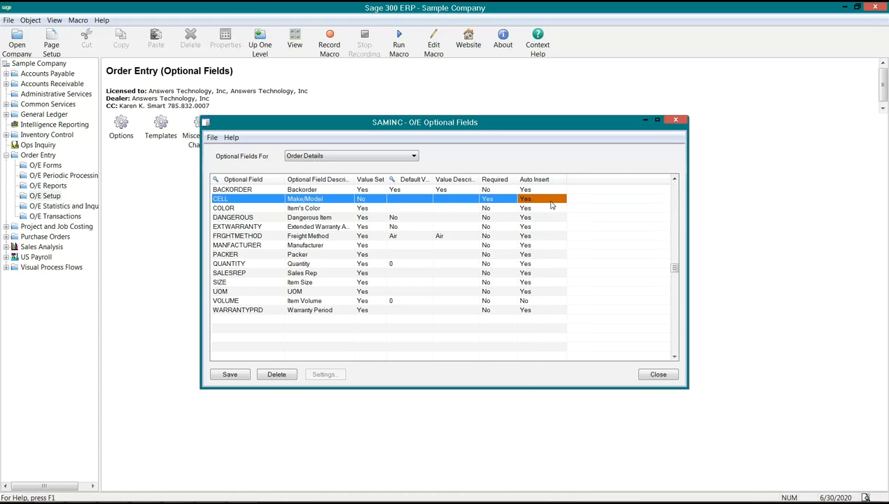
pyautogui.click(491, 201)
pyautogui.click(533, 200)
pyautogui.click(236, 200)
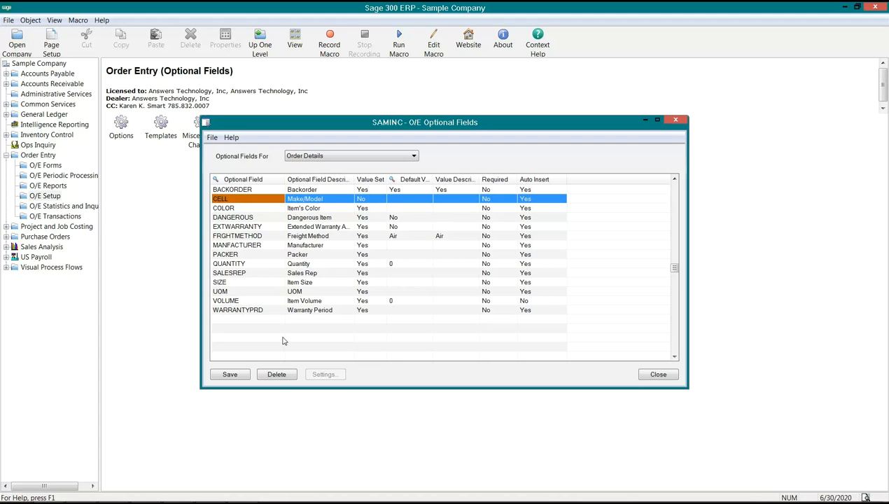
pyautogui.click(237, 375)
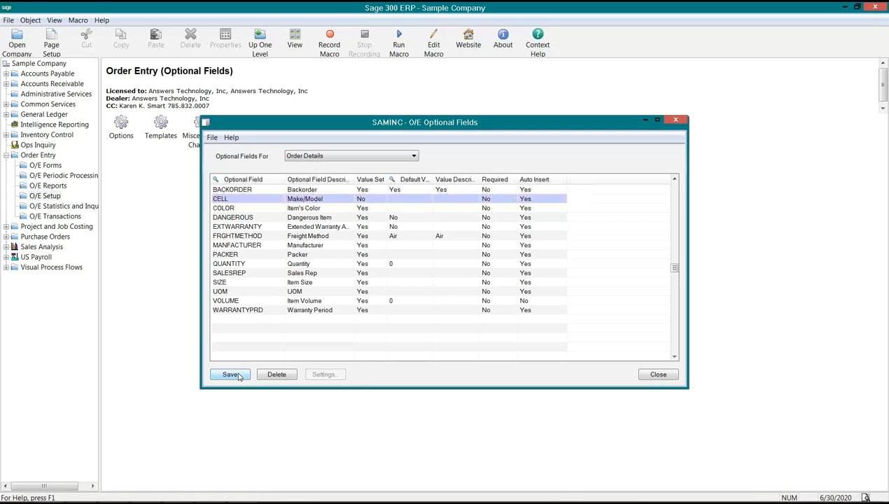
pyautogui.click(659, 374)
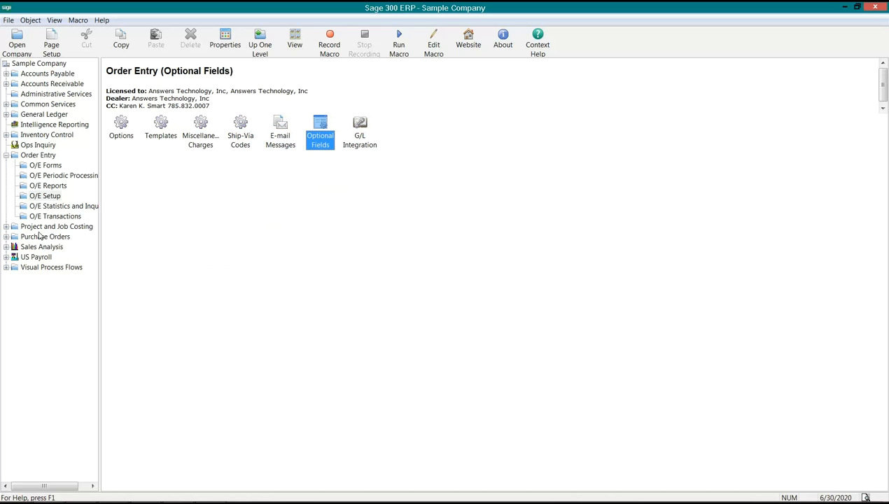
# Open Order Entry from the O/E Transactions and enter the customer number on the new order
pyautogui.click(43, 217)
pyautogui.doubleClick(121, 126)
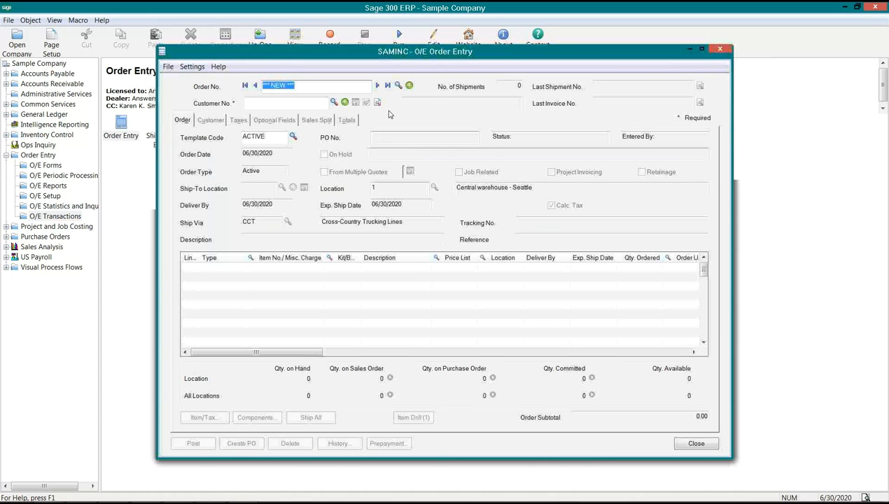
pyautogui.click(298, 104)
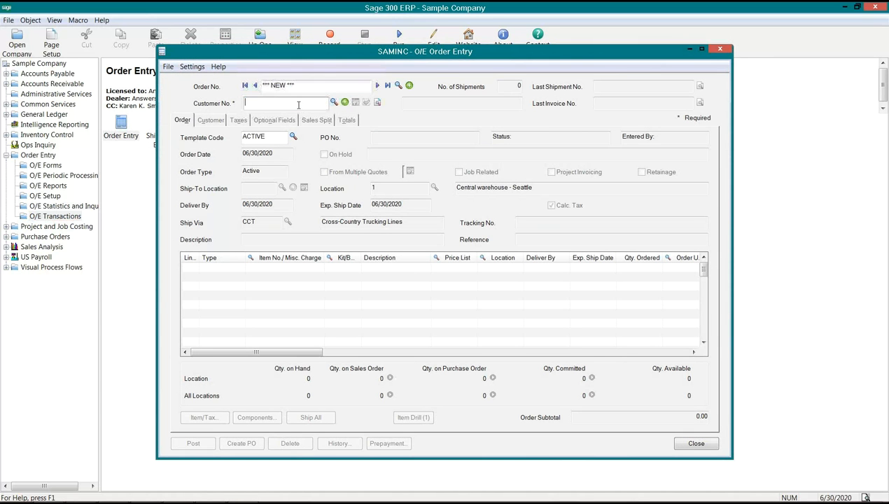
pyautogui.write('1200')
pyautogui.press('Tab')
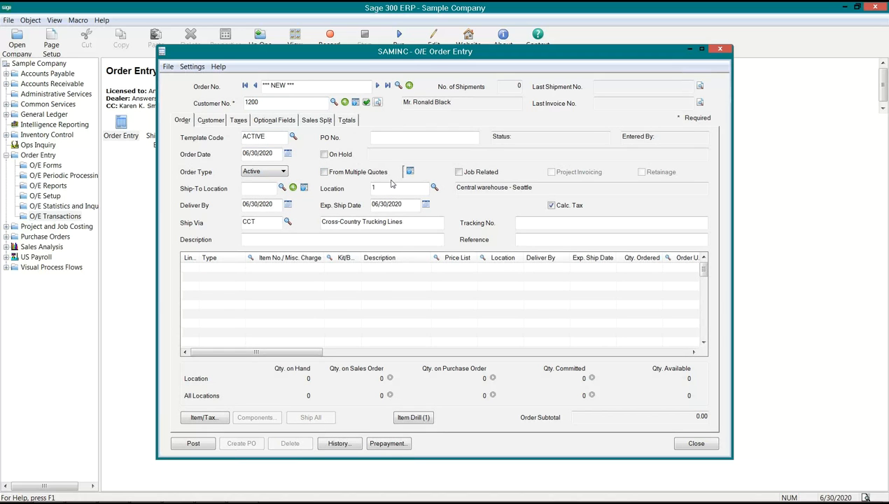
# Add item A1-700/0 (Calculator) to the first order line, looked up in the item finder
pyautogui.click(261, 268)
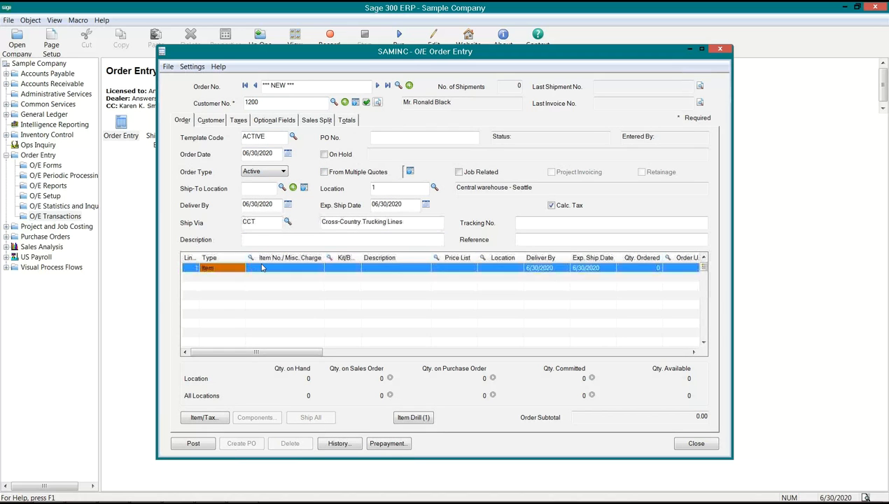
pyautogui.click(261, 269)
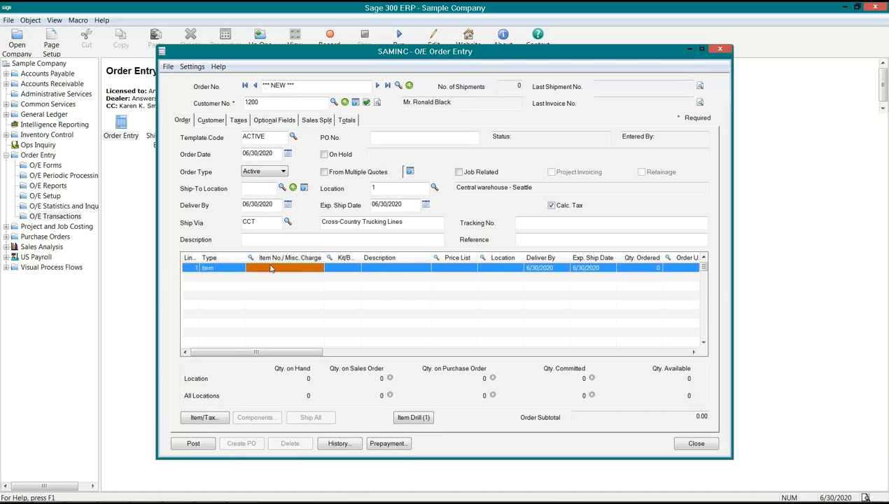
pyautogui.press('F5')
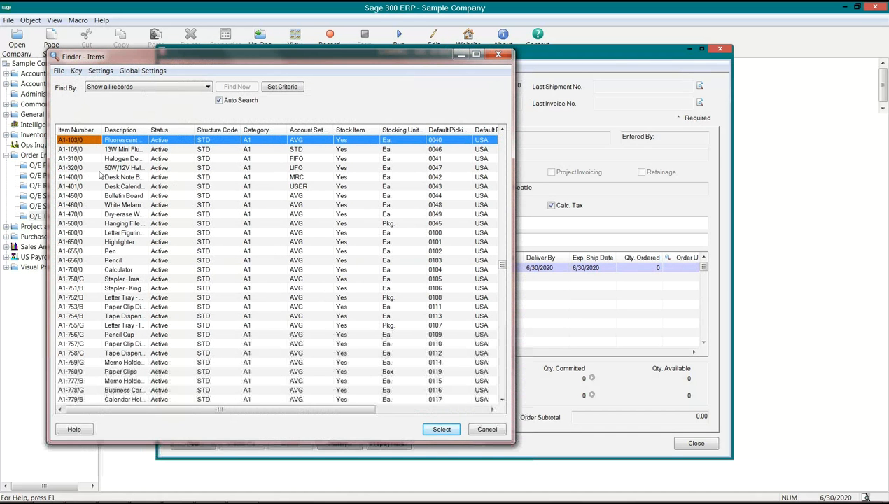
pyautogui.doubleClick(149, 130)
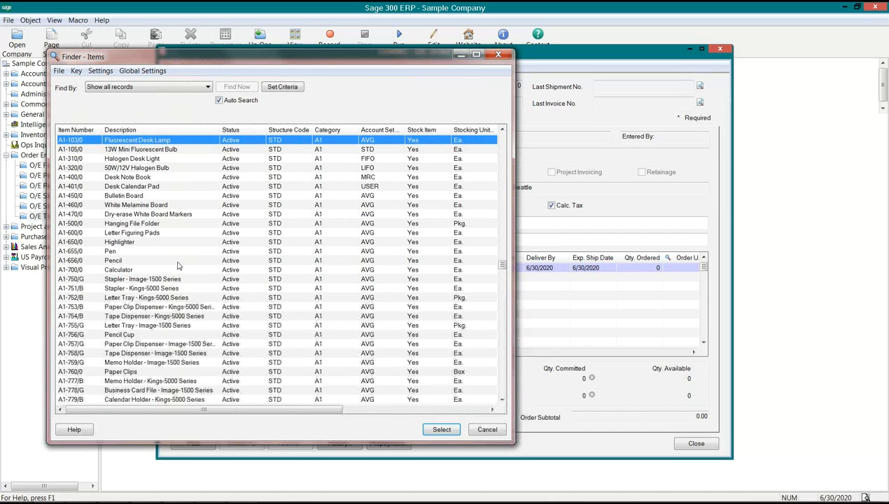
pyautogui.scroll(-10, 179, 266)
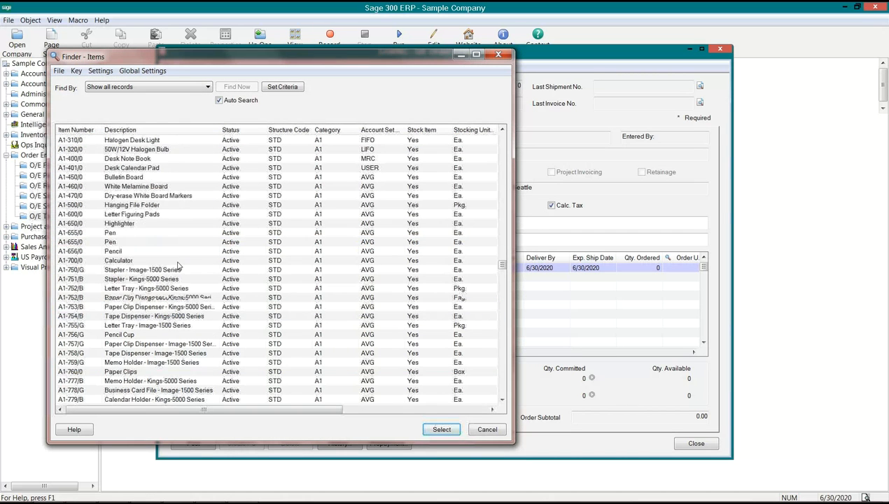
pyautogui.scroll(-6, 179, 266)
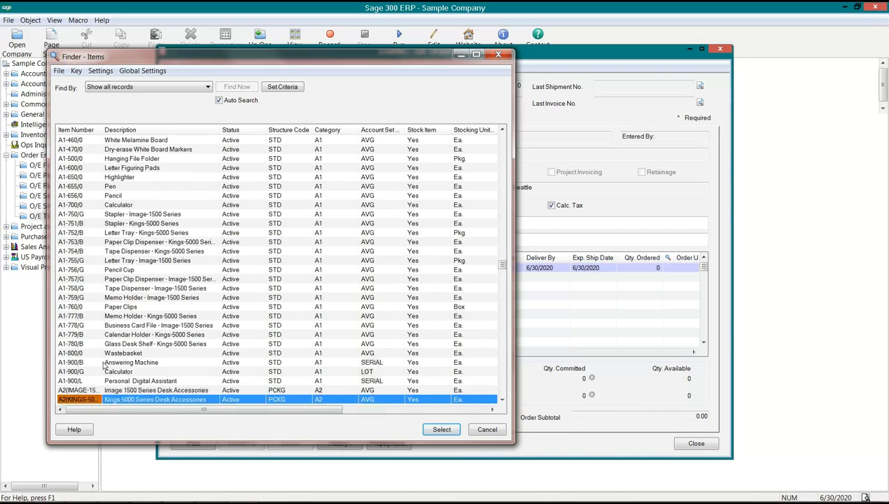
pyautogui.click(87, 363)
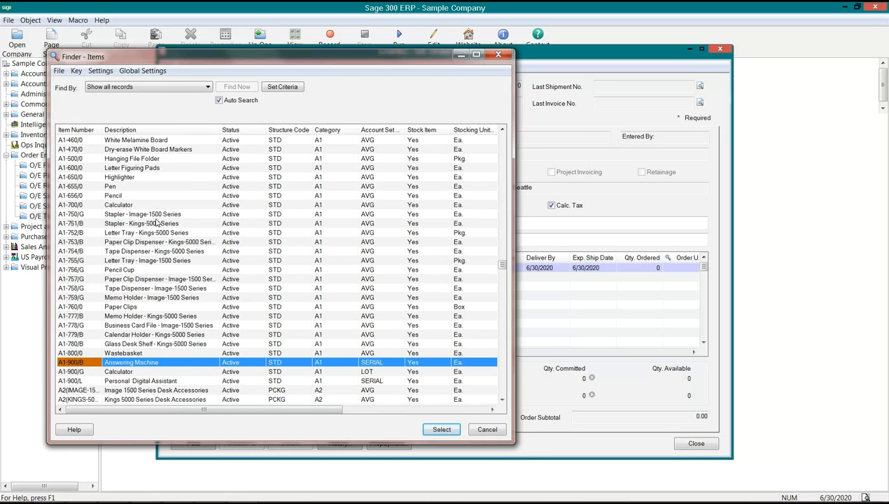
pyautogui.click(98, 205)
pyautogui.press('Return')
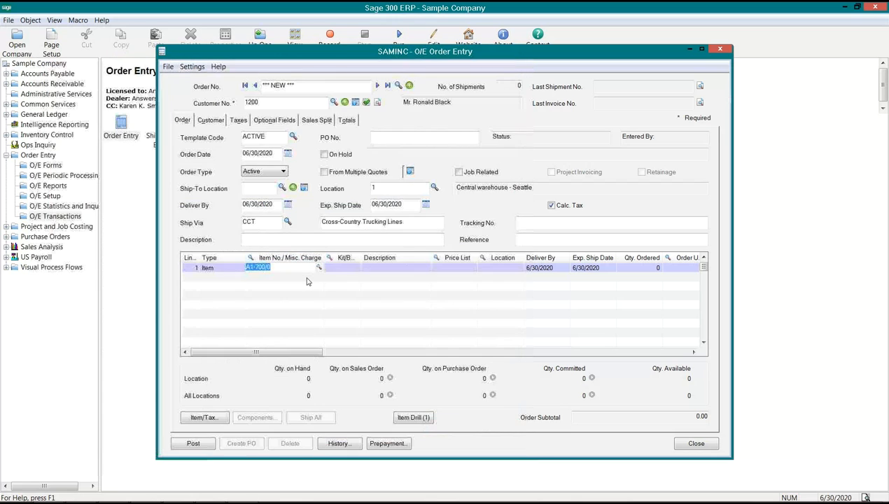
pyautogui.press('Tab')
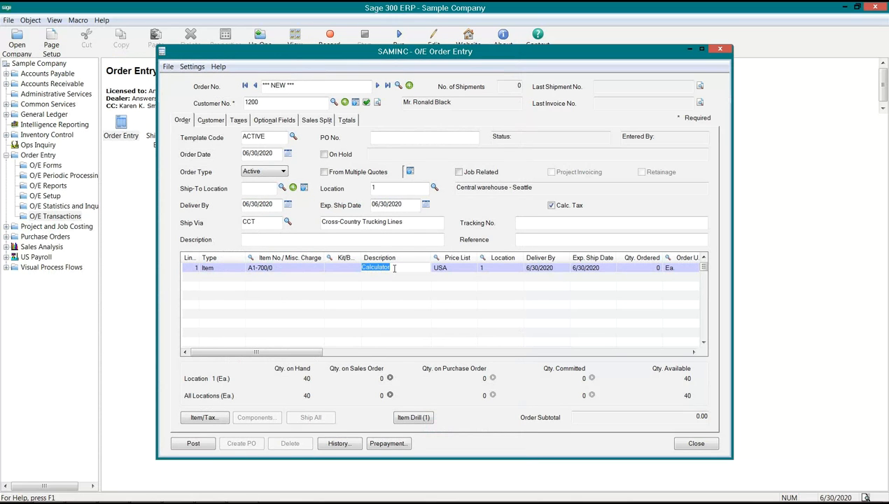
# Change the order line's description to "PHone" and open its Items/Taxes details
pyautogui.write('PHone')
pyautogui.press('Tab')
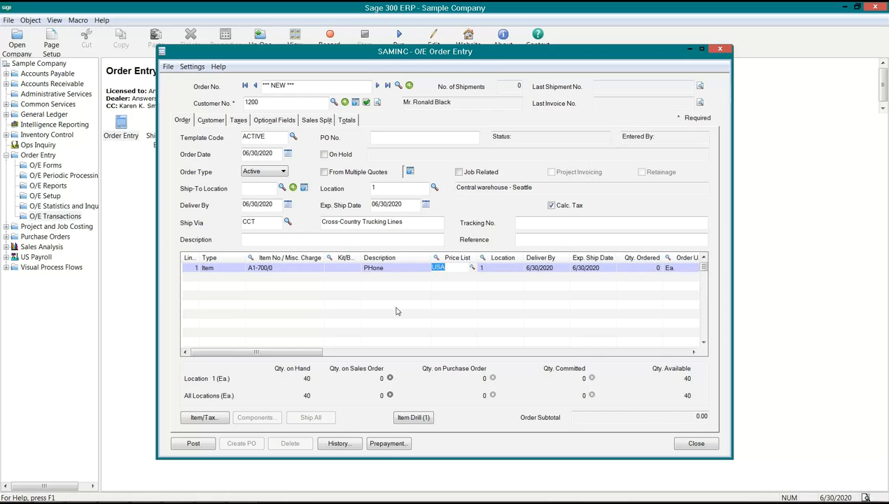
pyautogui.moveTo(313, 354); pyautogui.dragTo(696, 352)
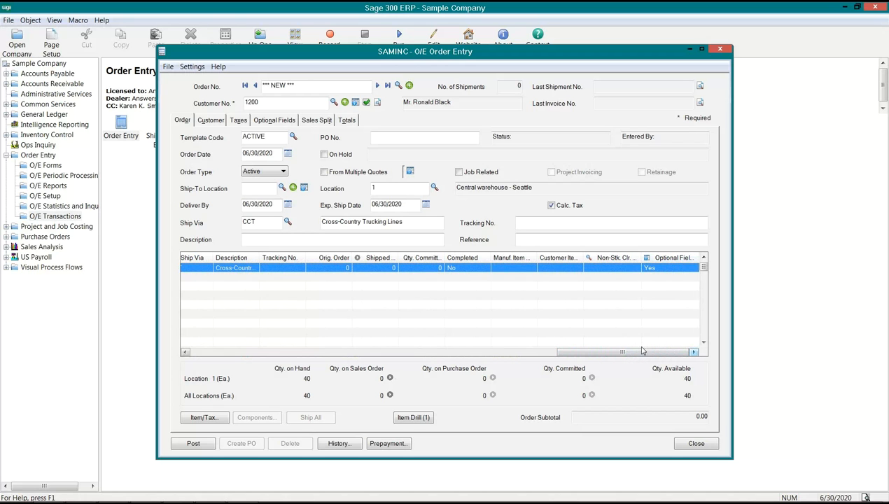
pyautogui.moveTo(639, 352)
pyautogui.mouseDown()
pyautogui.moveTo(406, 353)
pyautogui.moveTo(643, 356)
pyautogui.mouseUp()
pyautogui.click(205, 417)
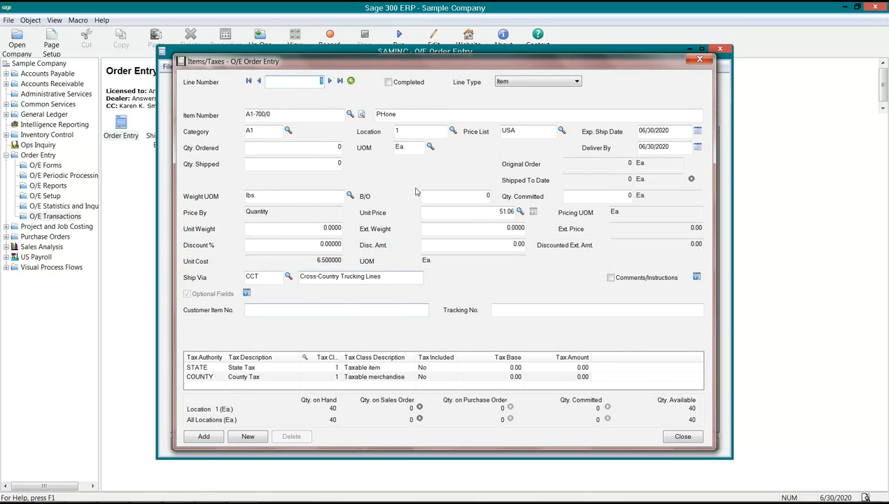
# Set the order line's quantity ordered to 1
pyautogui.click(320, 150)
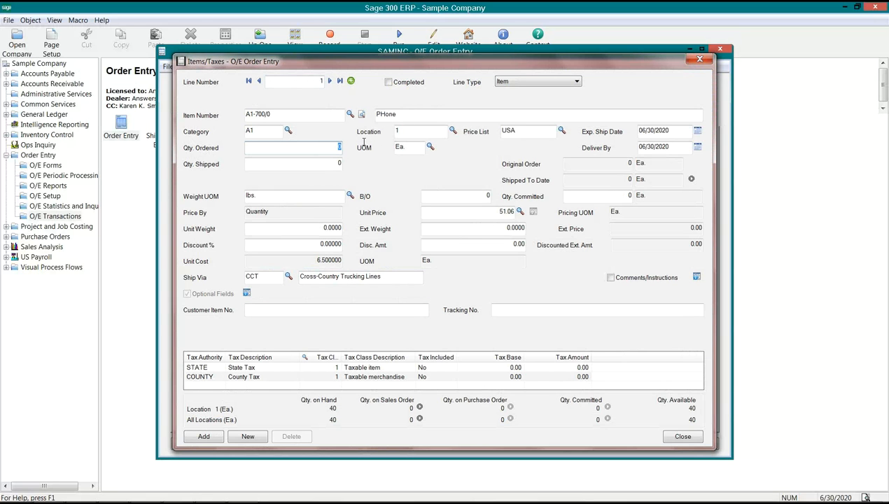
pyautogui.write('1')
pyautogui.press('Tab')
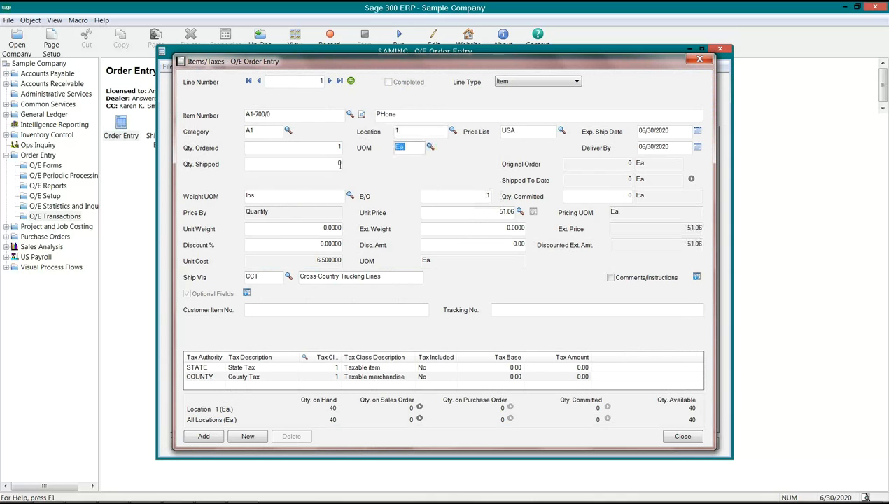
pyautogui.press('Tab')
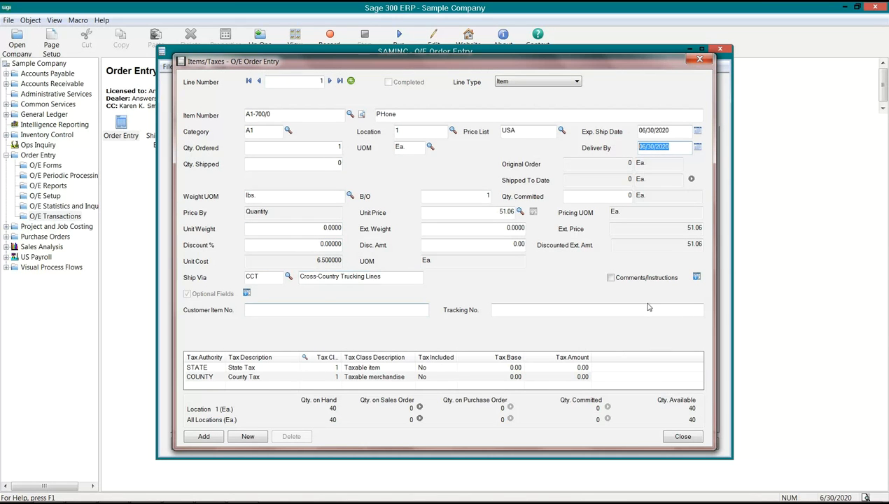
# Set the order line's CELL (Make/Model) optional field to Samsung, picked from the allowed values
pyautogui.click(246, 293)
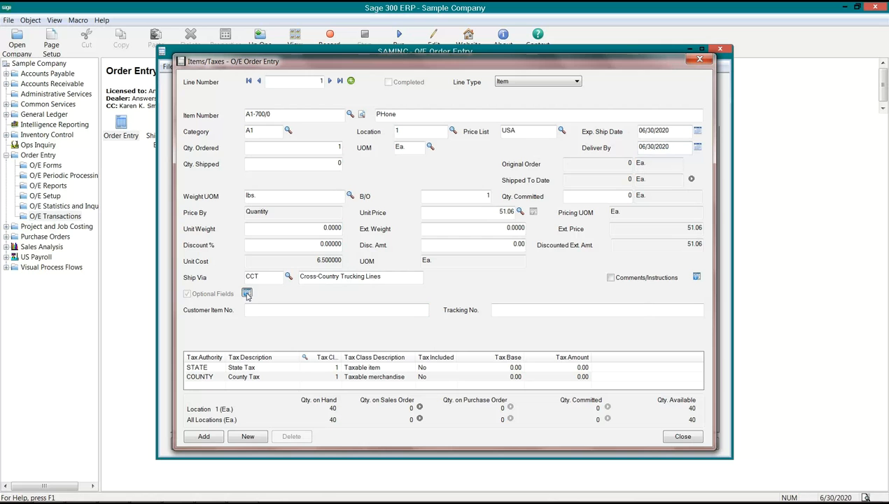
pyautogui.click(326, 228)
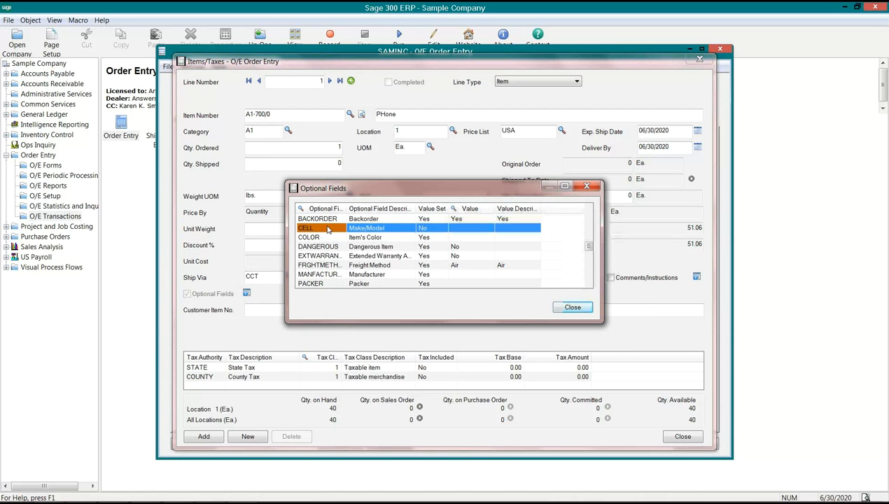
pyautogui.click(475, 232)
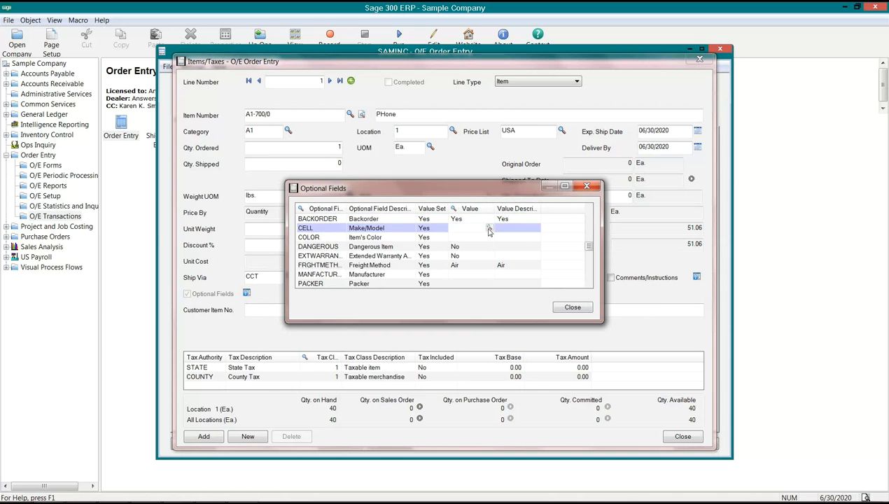
pyautogui.click(489, 227)
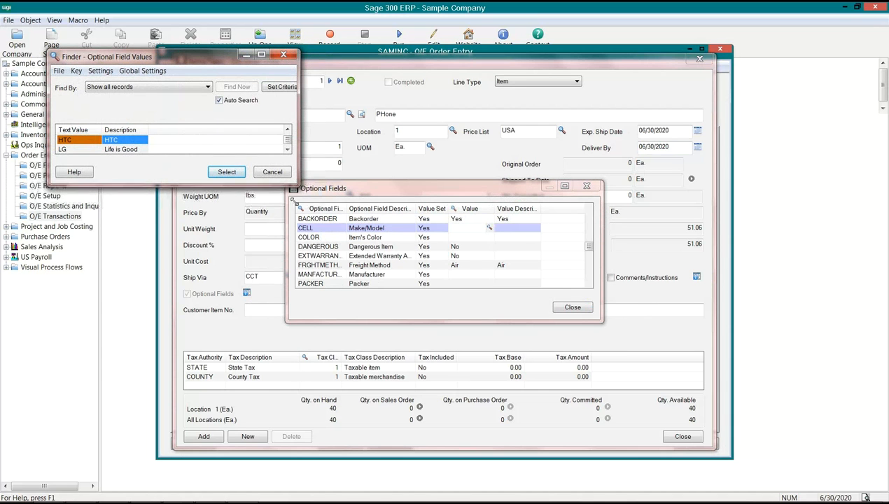
pyautogui.moveTo(274, 183); pyautogui.dragTo(274, 278)
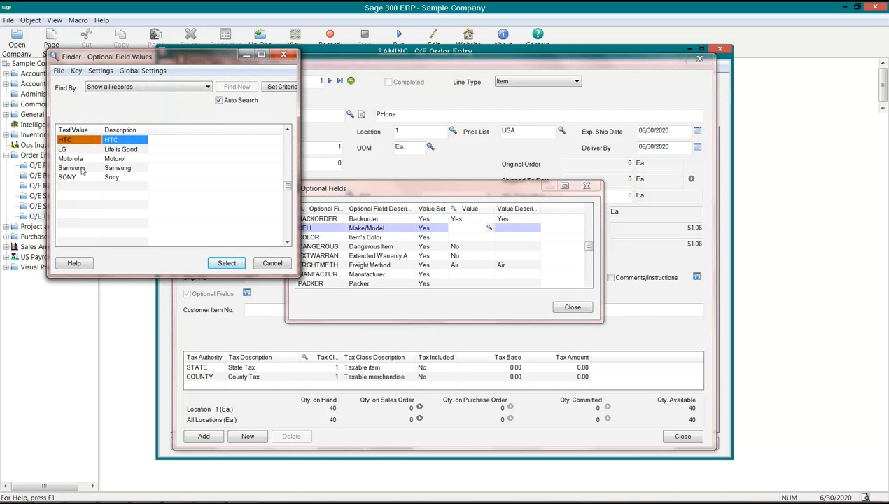
pyautogui.doubleClick(71, 168)
pyautogui.click(448, 238)
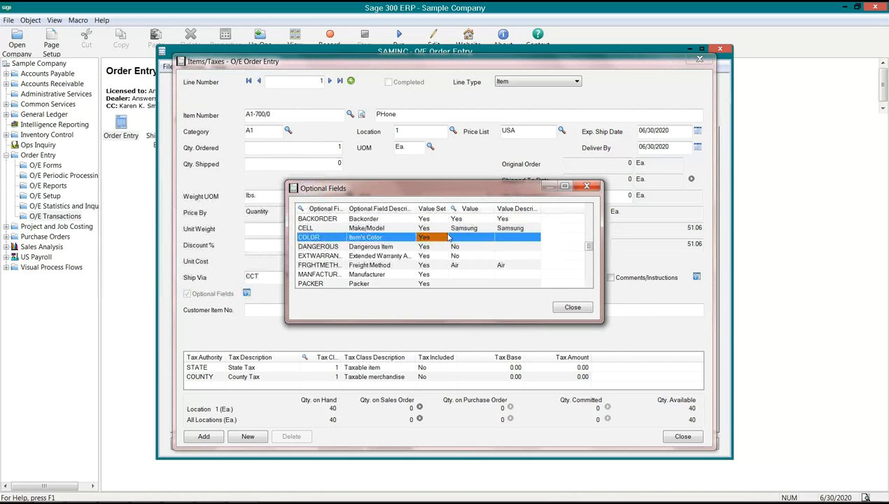
pyautogui.click(458, 229)
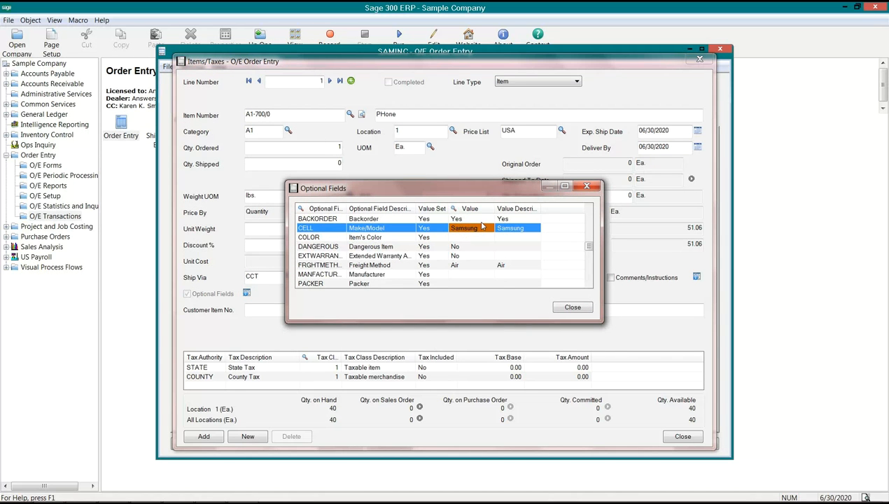
pyautogui.click(571, 308)
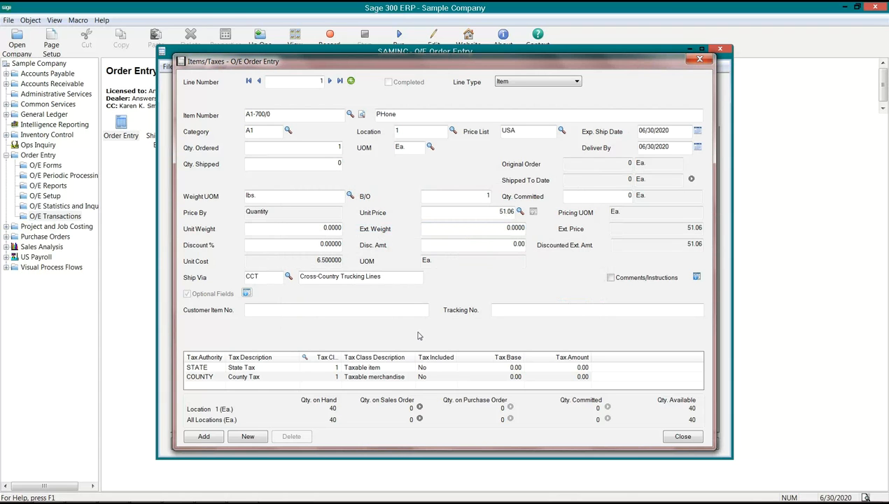
# Save the line's details and post the order, closing the order confirmation form without printing
pyautogui.click(206, 437)
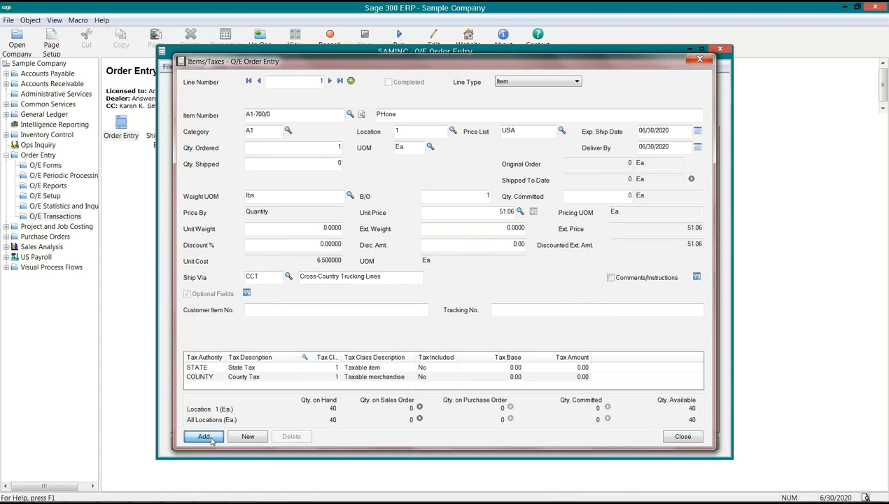
pyautogui.click(669, 435)
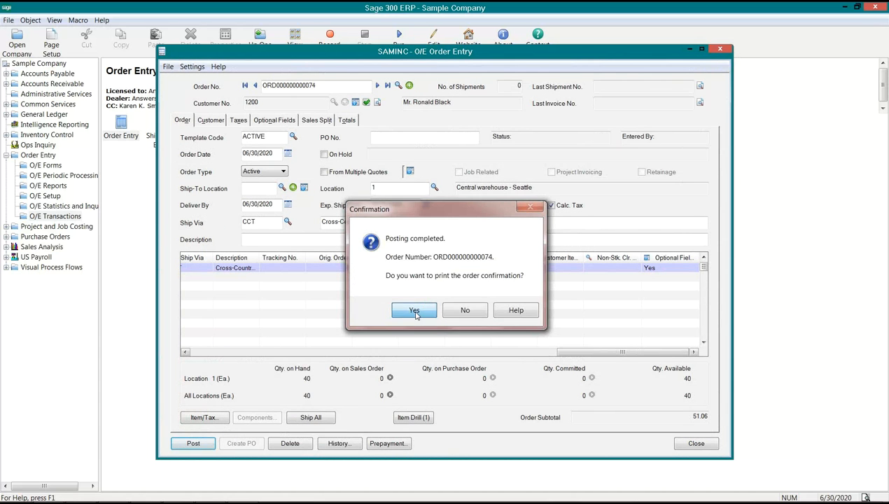
pyautogui.click(415, 310)
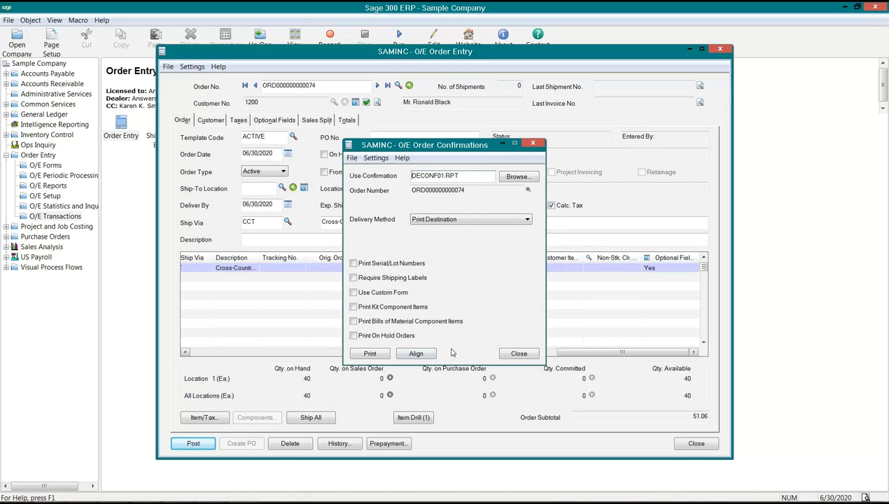
pyautogui.click(518, 353)
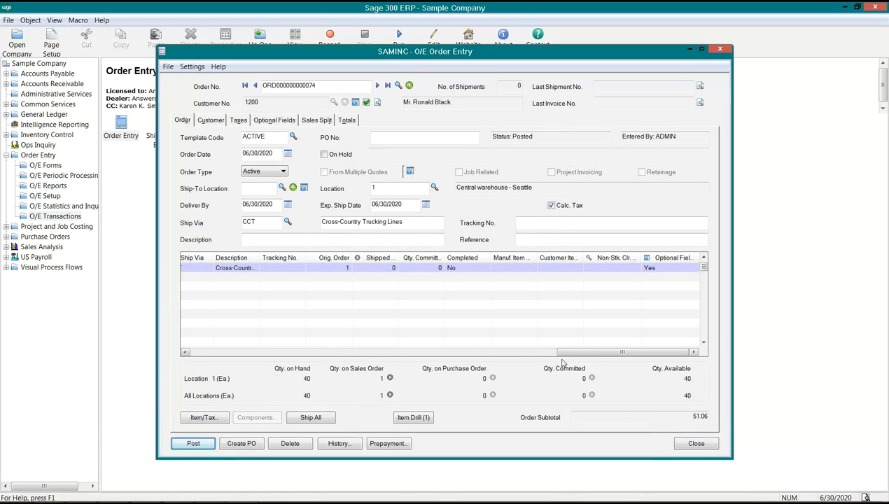
# Check the CELL value in the posted order line's optional fields, and close the order
pyautogui.click(674, 263)
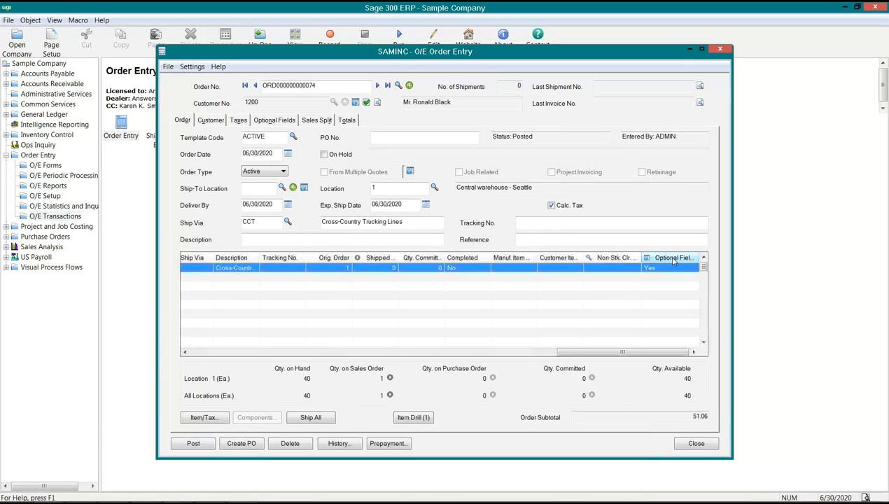
pyautogui.click(673, 261)
pyautogui.click(316, 243)
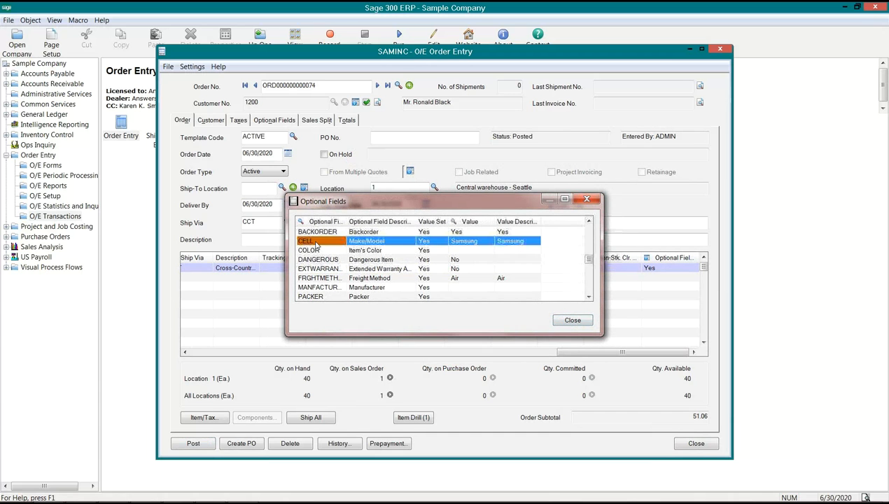
pyautogui.click(567, 322)
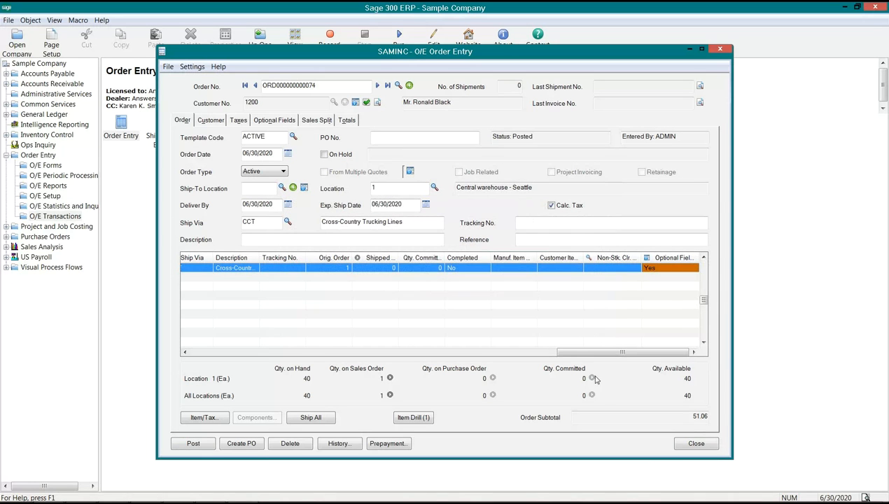
pyautogui.click(696, 443)
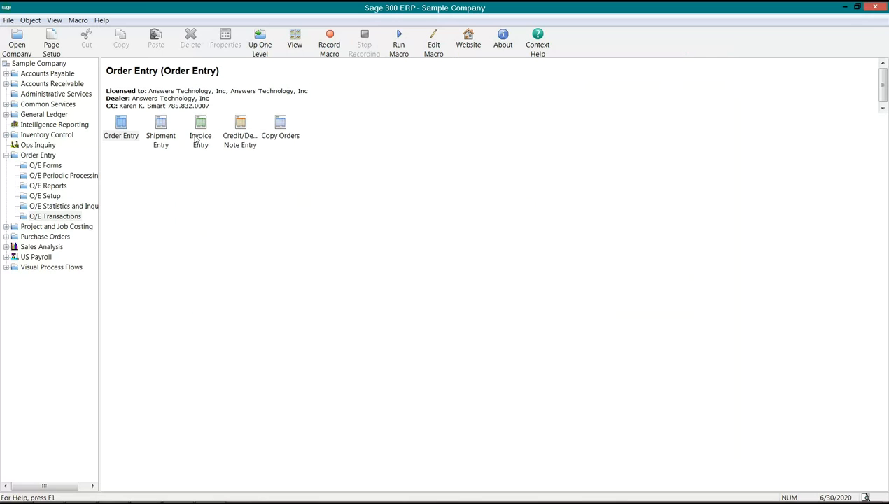
pyautogui.click(119, 133)
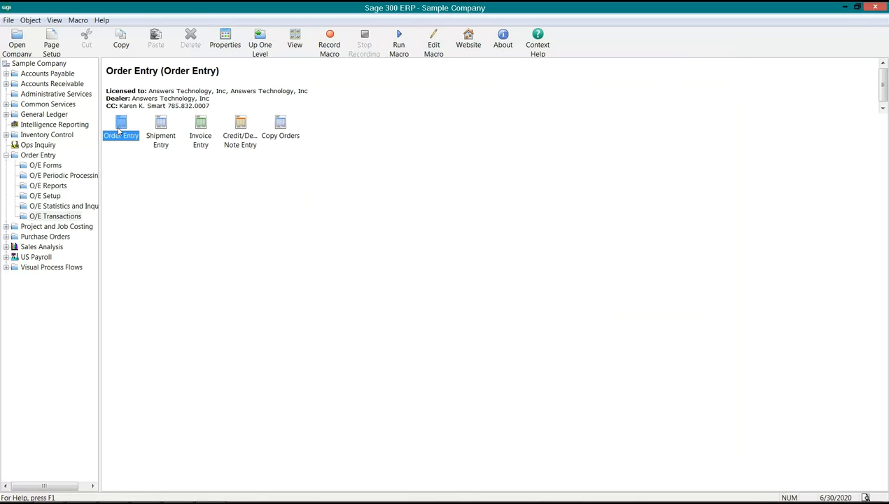
pyautogui.click(162, 123)
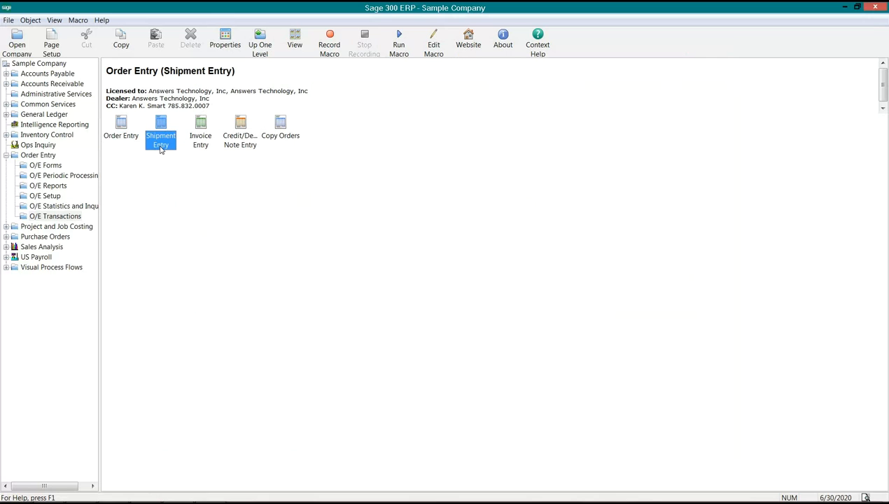
# Open the Optional Fields setup for Order Entry and show the fields for Shipment Details
pyautogui.click(51, 196)
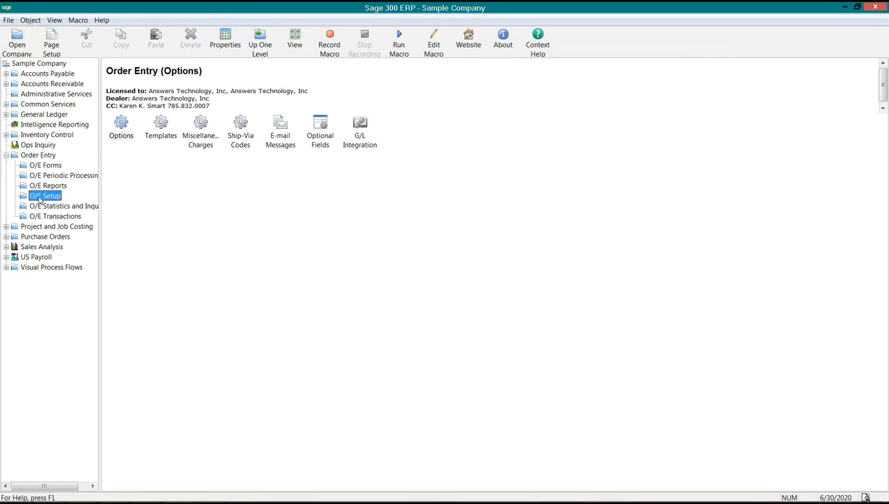
pyautogui.click(319, 142)
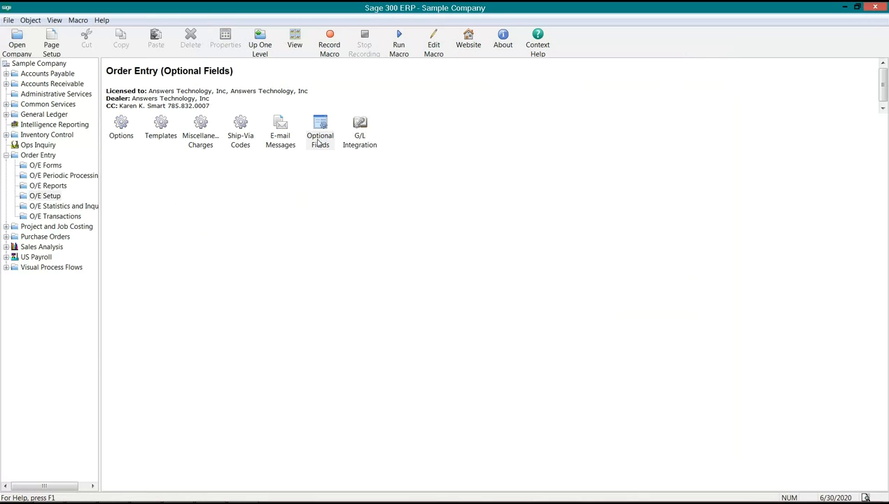
pyautogui.doubleClick(318, 143)
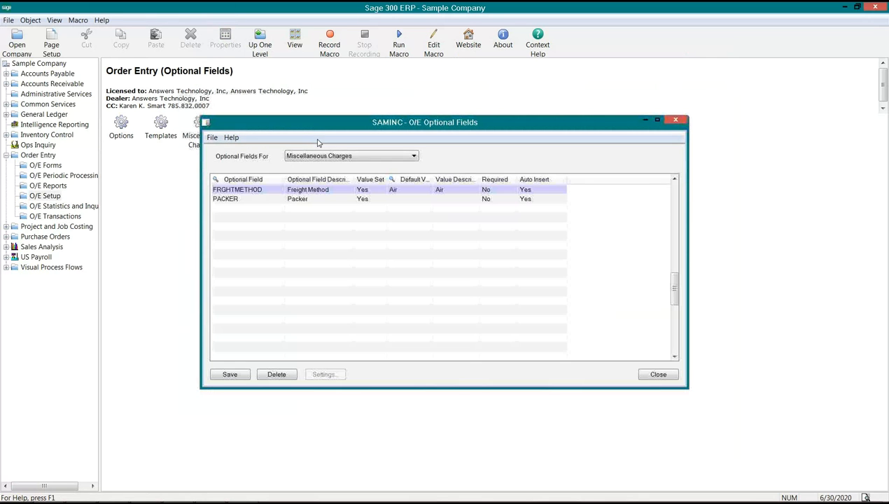
pyautogui.click(358, 155)
pyautogui.click(334, 196)
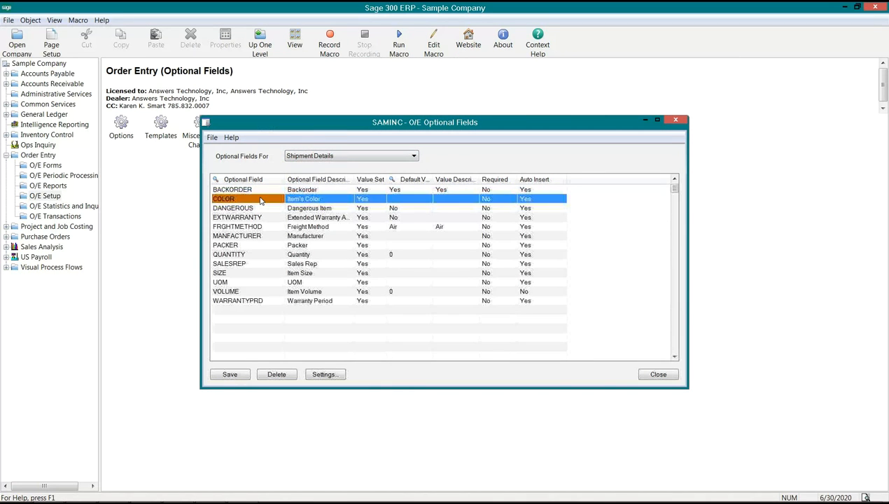
# Add the CELL optional field as a new row in Shipment Details
pyautogui.click(243, 301)
pyautogui.press('Insert')
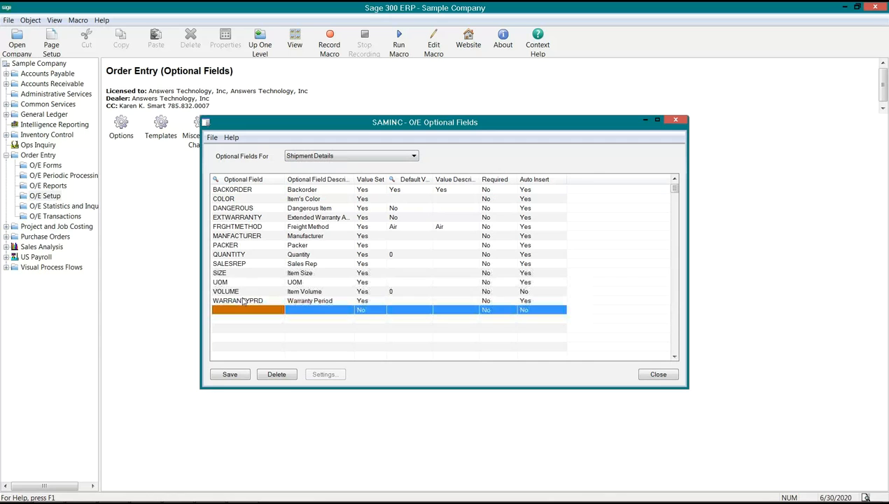
pyautogui.write('CELL')
pyautogui.press('Tab')
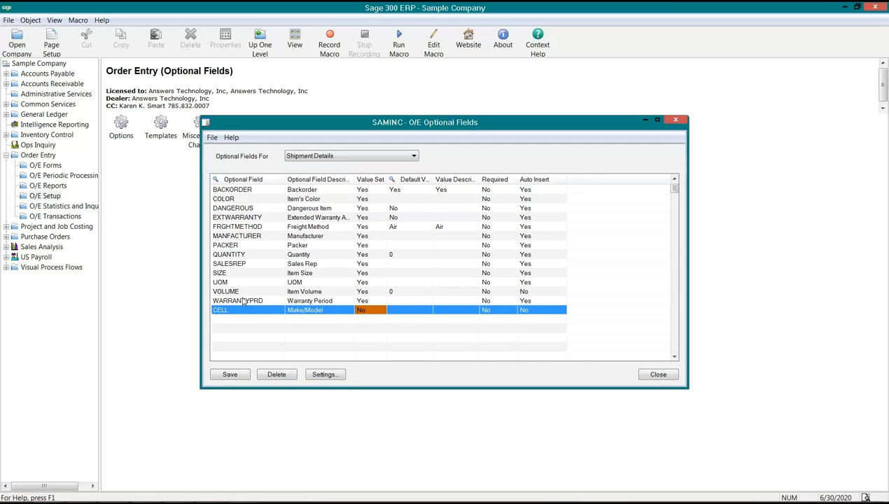
pyautogui.press('Tab')
# Set Auto Insert to Yes for CELL in Shipment Details and save the list
pyautogui.click(507, 312)
pyautogui.doubleClick(532, 312)
pyautogui.click(224, 374)
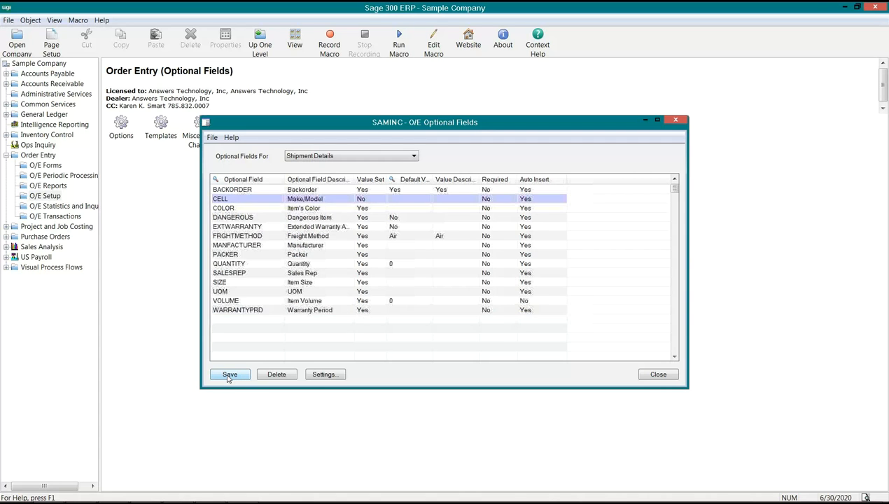
pyautogui.click(536, 309)
pyautogui.click(242, 202)
pyautogui.click(242, 207)
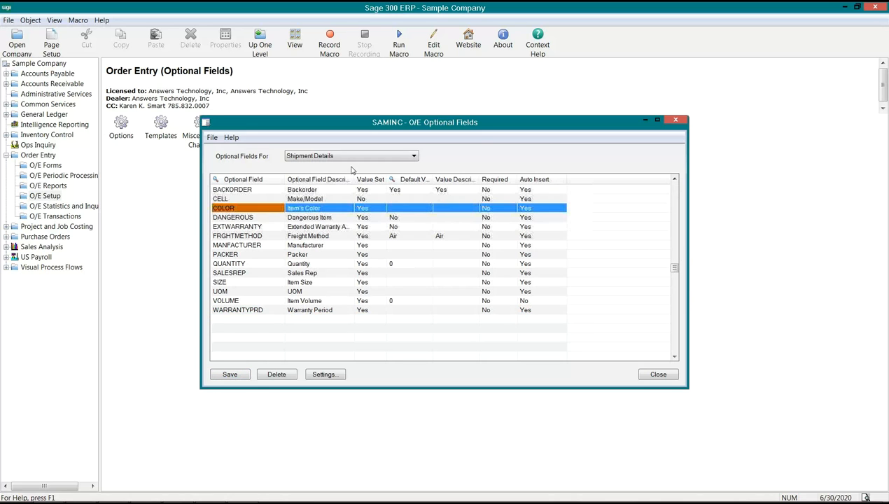
# Switch the optional fields setup to Invoice Details and add the CELL optional field as a new row
pyautogui.click(397, 156)
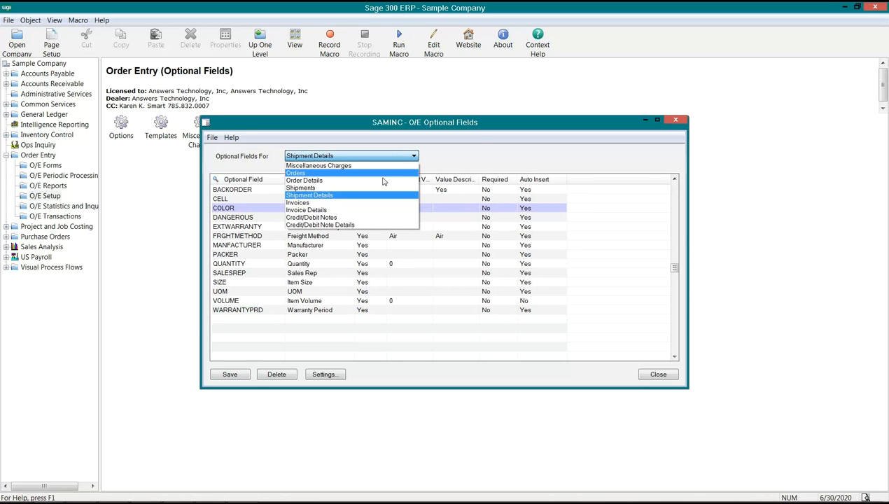
pyautogui.click(338, 210)
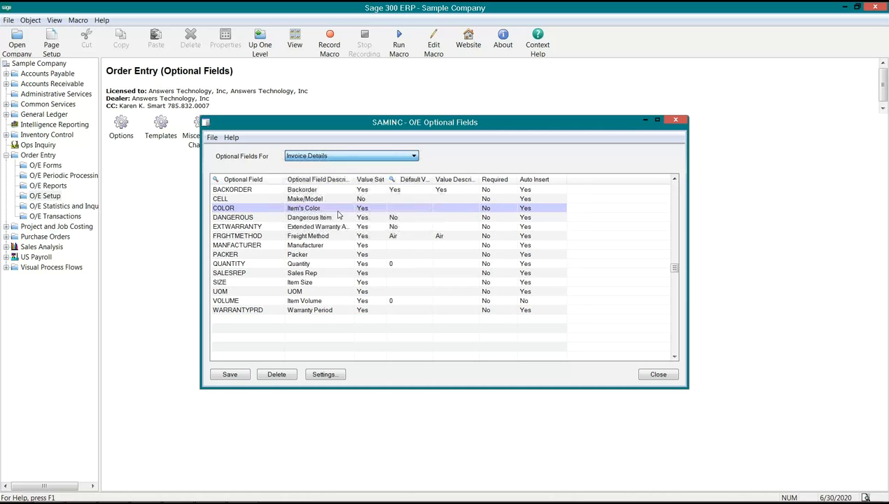
pyautogui.click(246, 303)
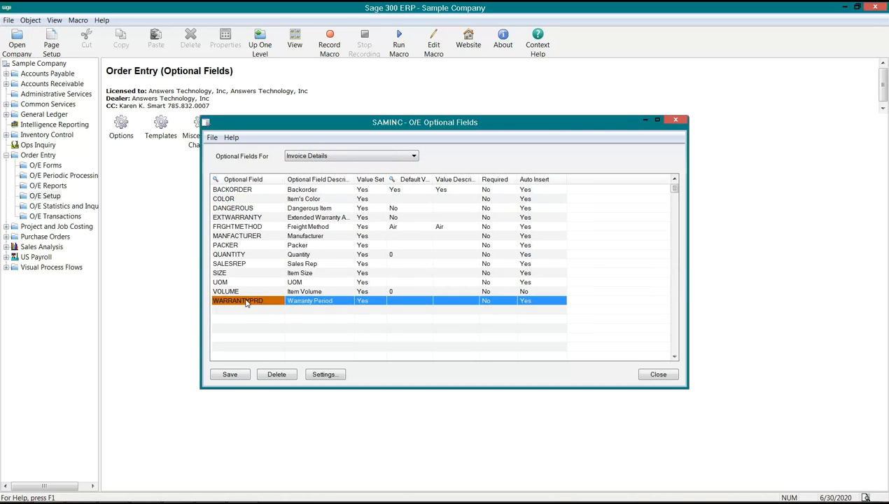
pyautogui.press('Down')
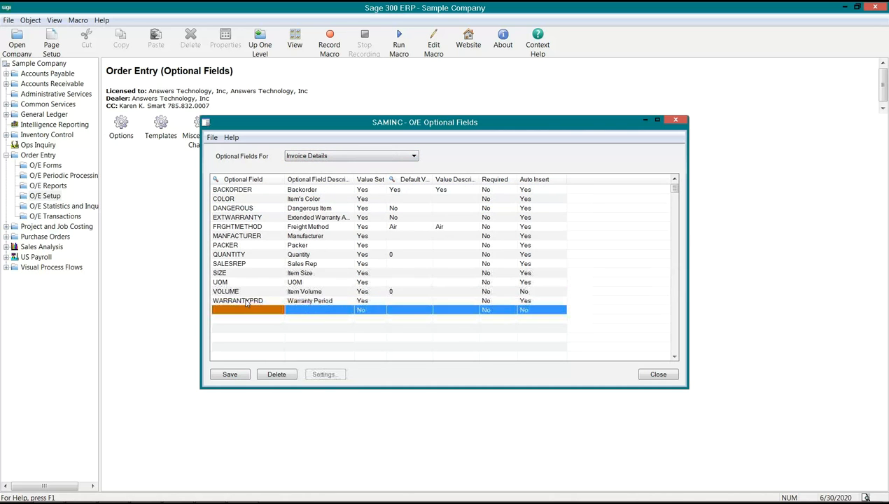
pyautogui.click(282, 312)
pyautogui.write('CELL')
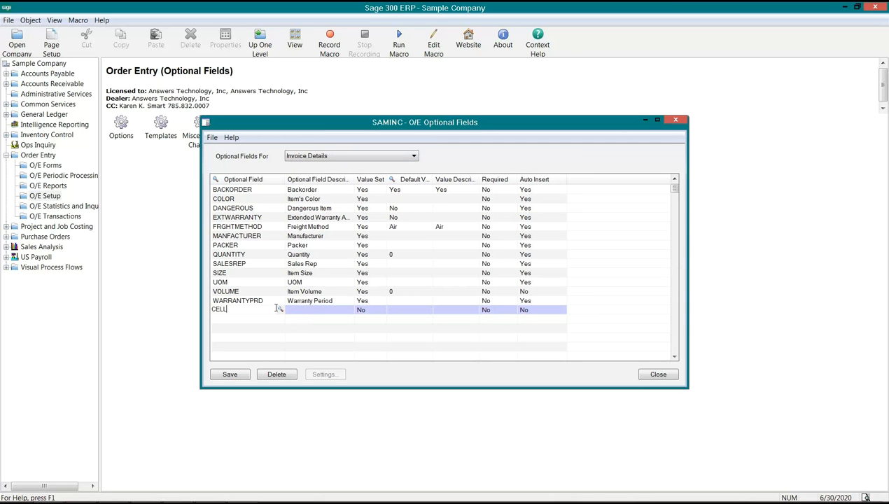
pyautogui.press('Tab')
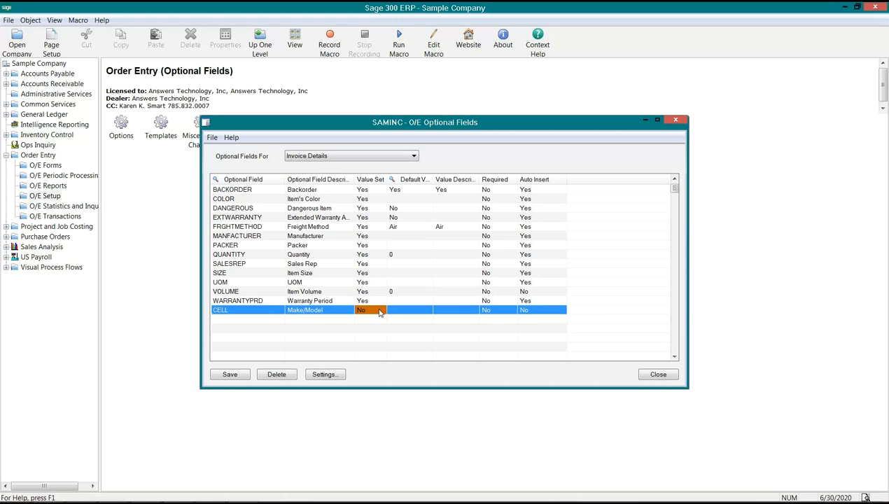
# Set Auto Insert to Yes for CELL in Invoice Details, then save and close the optional fields setup
pyautogui.doubleClick(536, 310)
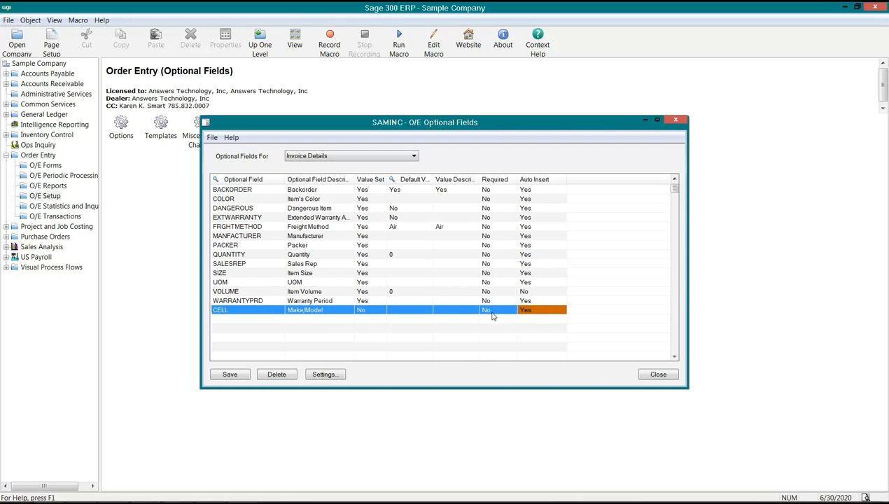
pyautogui.click(229, 374)
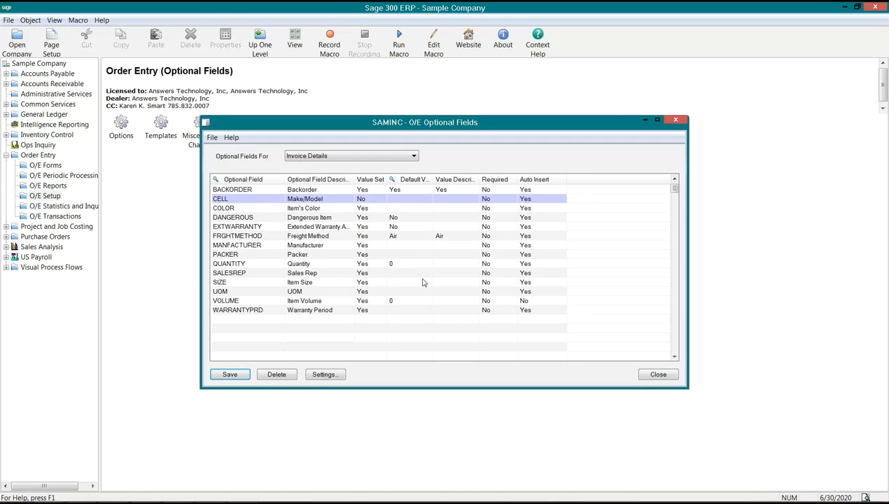
pyautogui.click(252, 198)
pyautogui.click(237, 375)
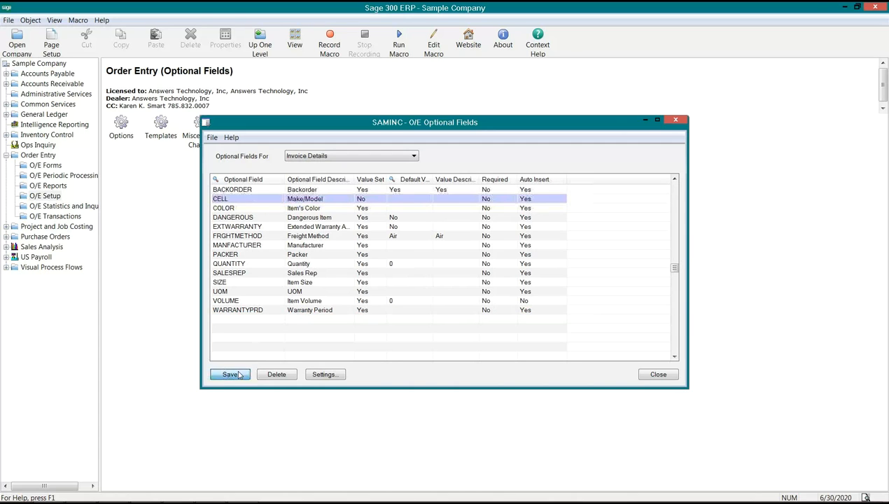
pyautogui.click(655, 374)
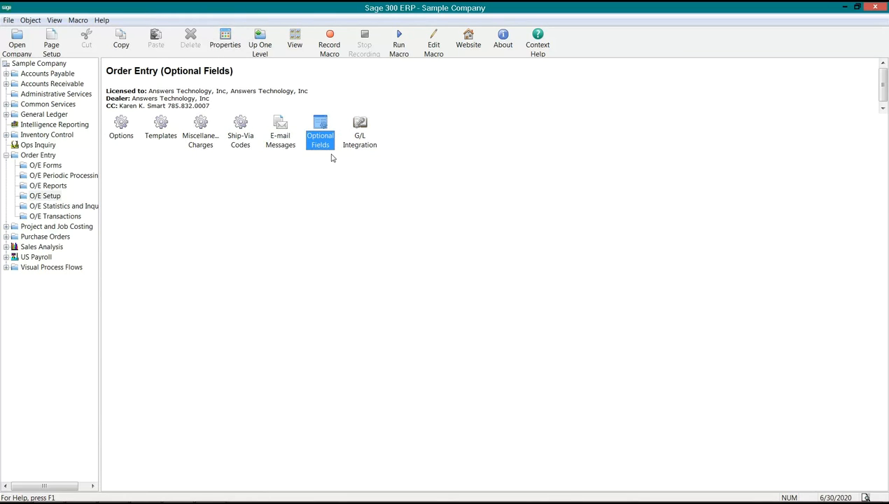
# Open the order entry form and the Order Entry G/L Integration setup, moving the order form out of the way
pyautogui.click(59, 216)
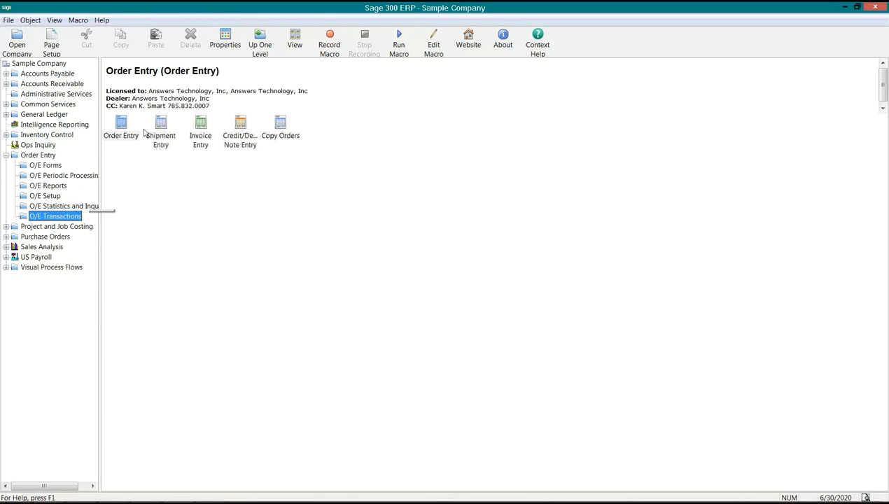
pyautogui.doubleClick(121, 133)
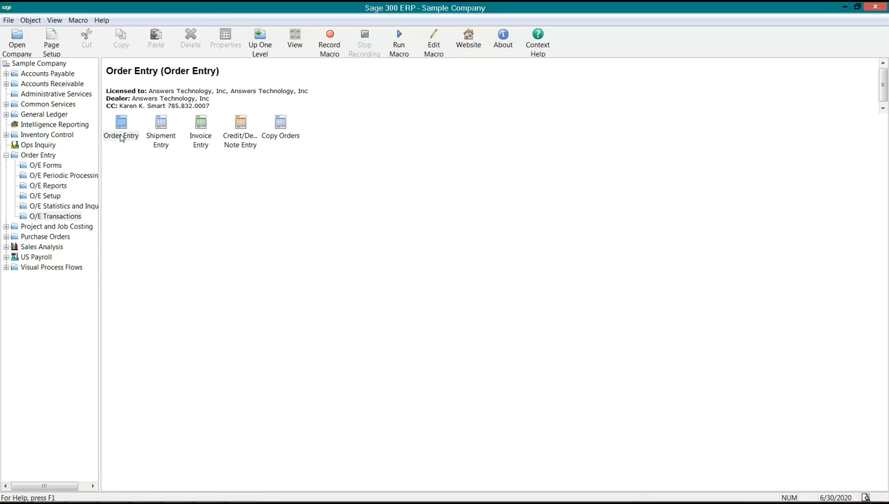
pyautogui.click(40, 198)
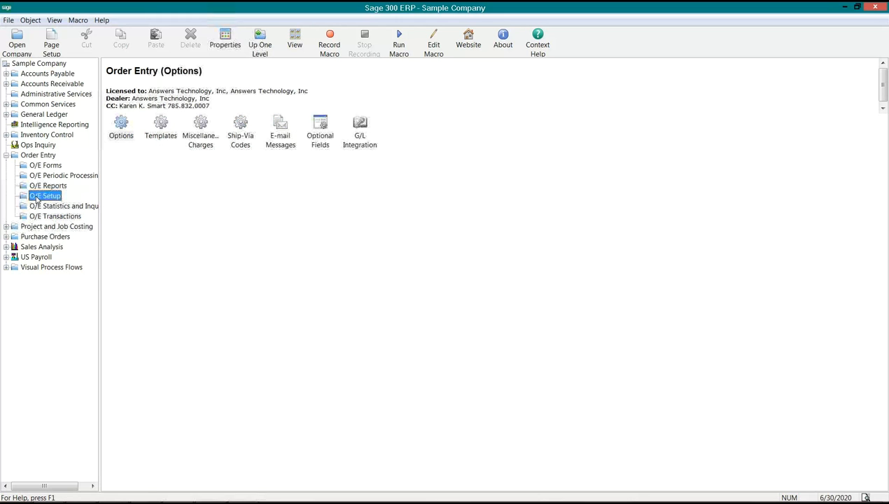
pyautogui.doubleClick(362, 128)
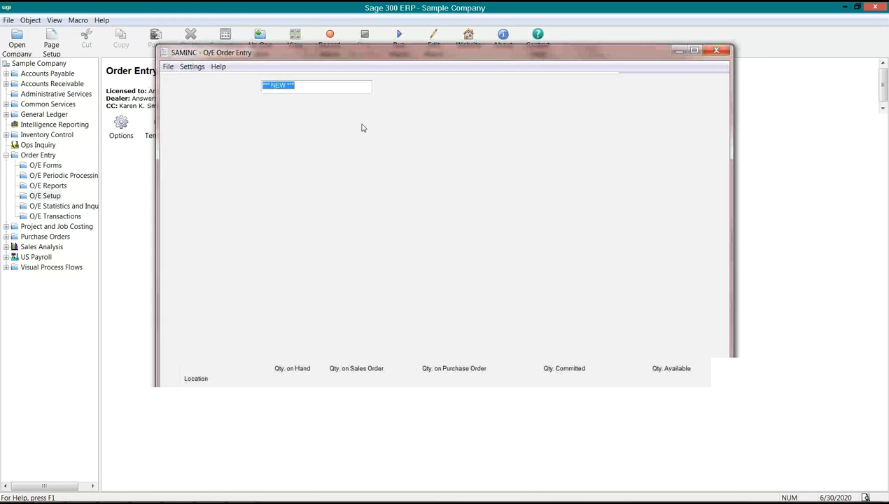
pyautogui.moveTo(559, 53); pyautogui.dragTo(548, 273)
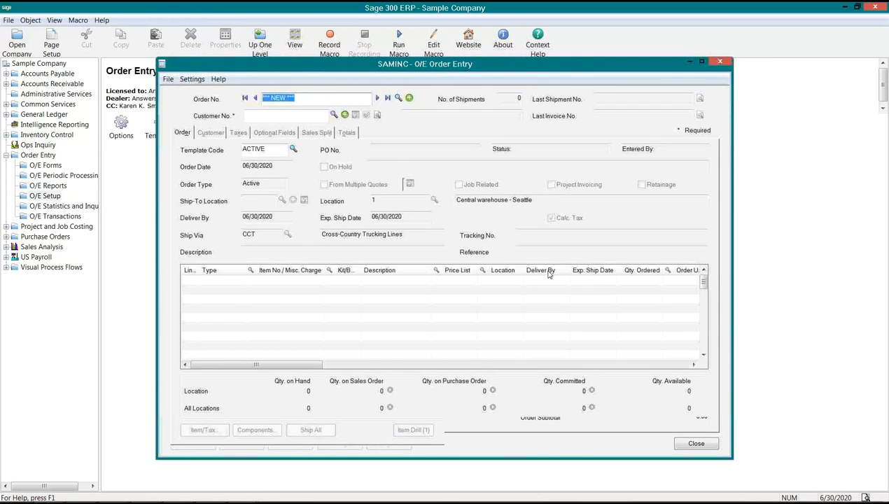
# Set Create G/L Transactions By to Creating a New Batch and Create G/L Transactions to During Day End Processing
pyautogui.click(396, 174)
pyautogui.click(367, 261)
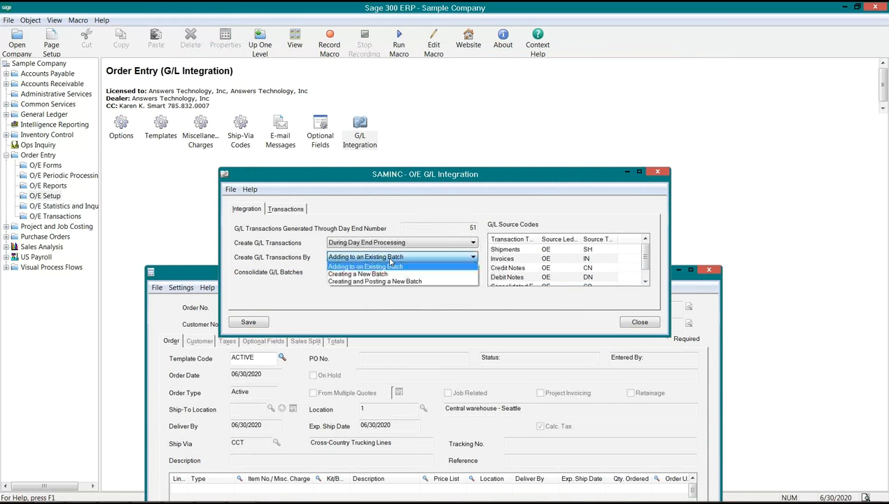
pyautogui.click(381, 274)
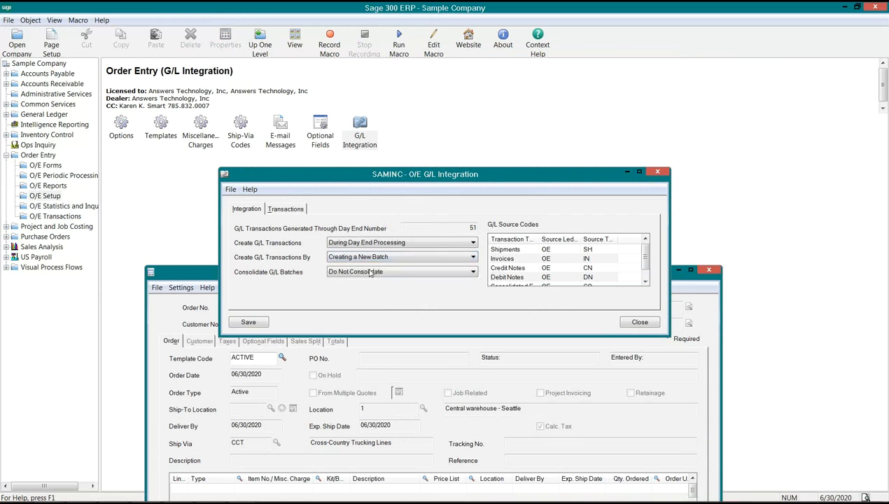
pyautogui.click(411, 242)
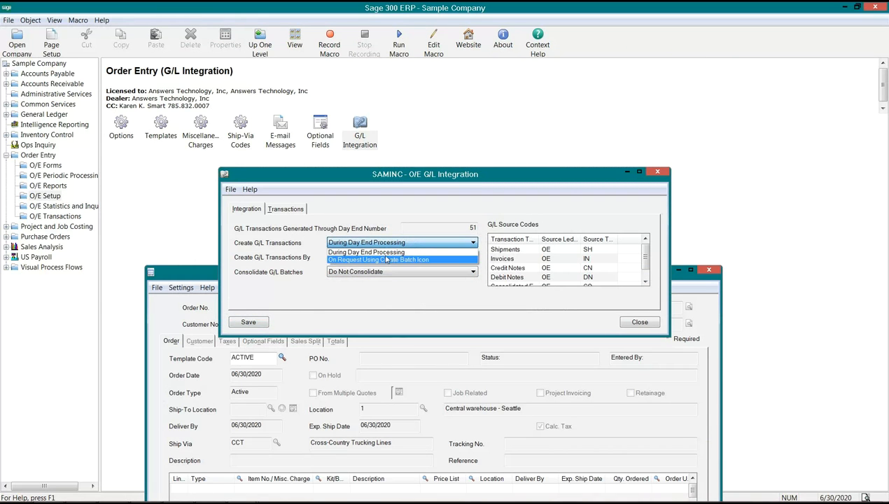
pyautogui.click(378, 251)
# Save the O/E G/L integration settings, closing the open order entry form that blocks the update, and close the setup
pyautogui.click(239, 321)
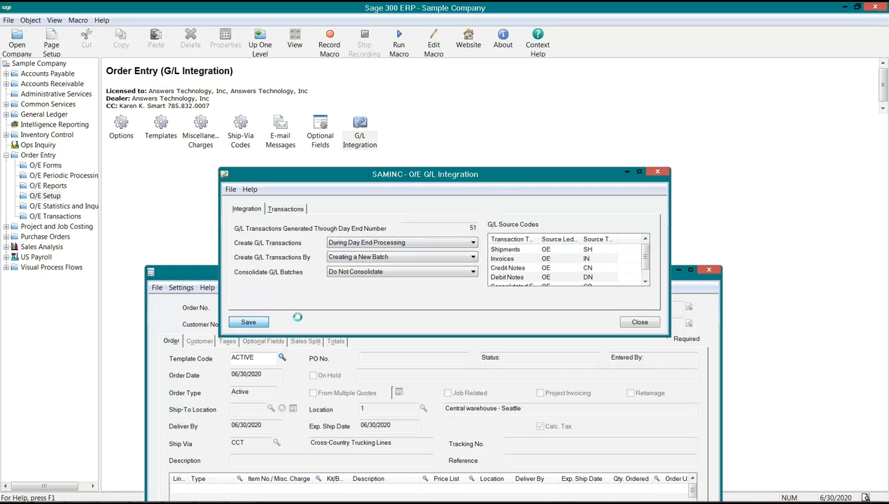
pyautogui.click(471, 370)
pyautogui.click(713, 272)
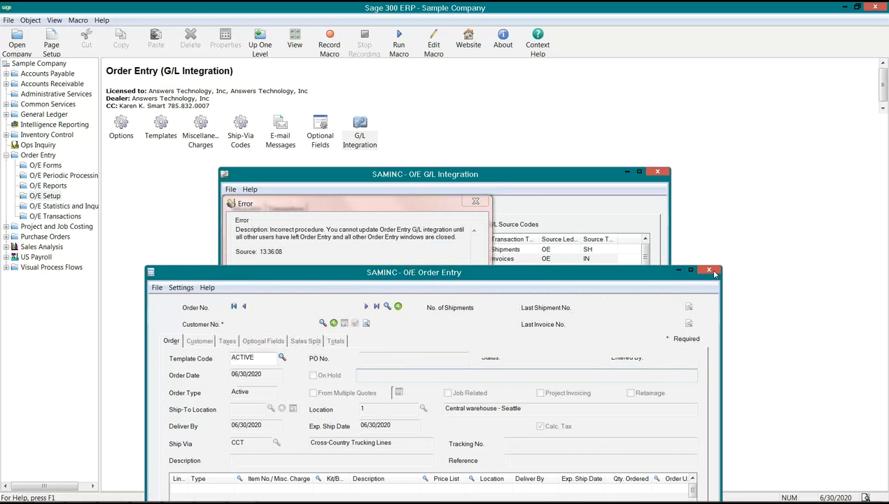
pyautogui.click(463, 299)
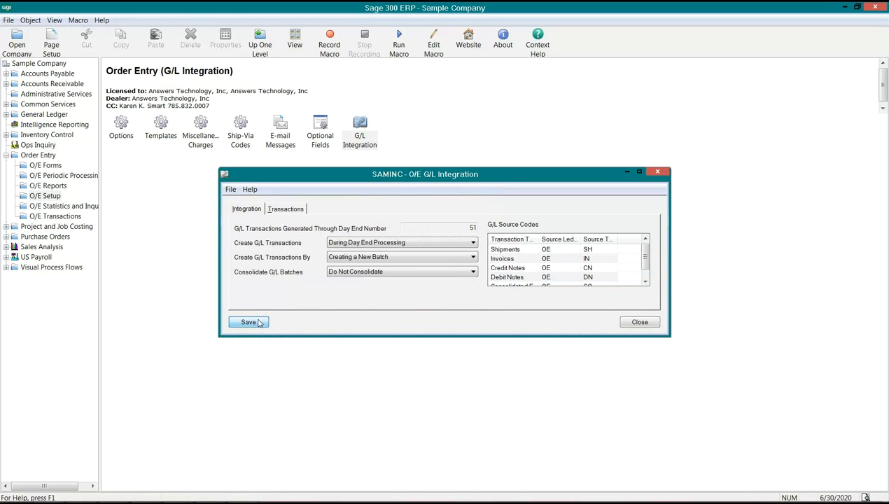
pyautogui.click(640, 324)
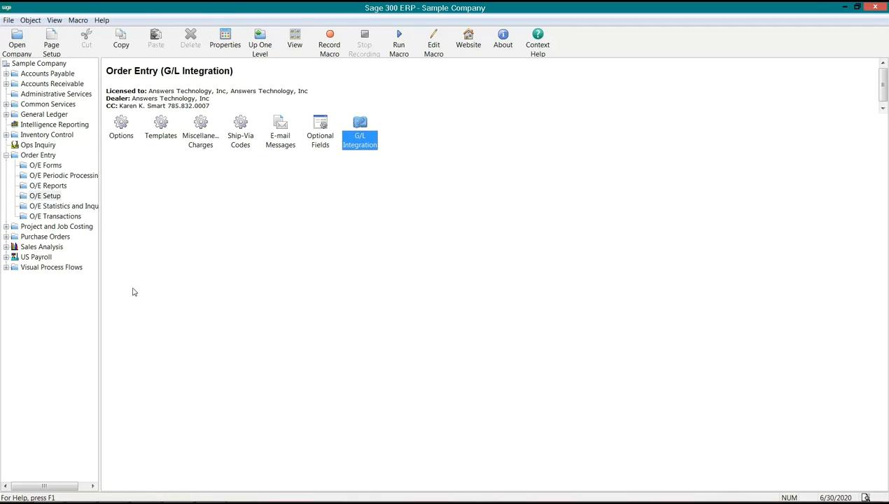
# Open the Accounts Receivable optional fields setup and switch it to Invoice Details
pyautogui.click(29, 84)
pyautogui.click(6, 84)
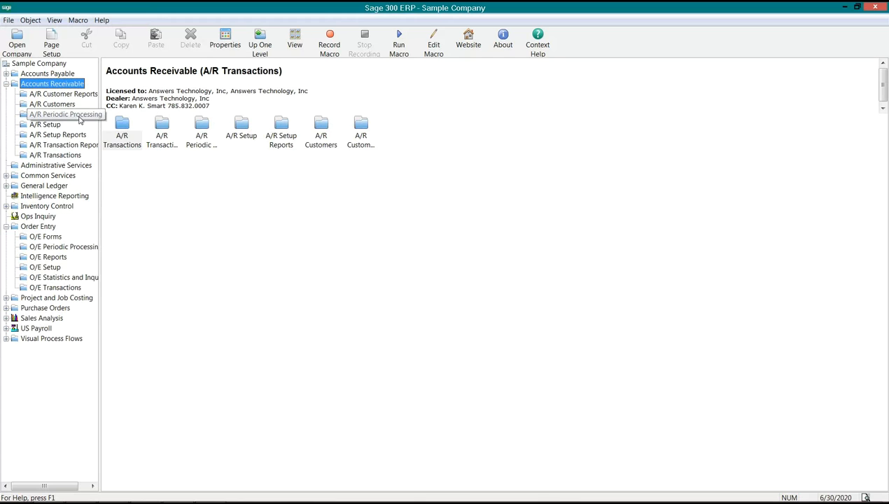
pyautogui.click(50, 155)
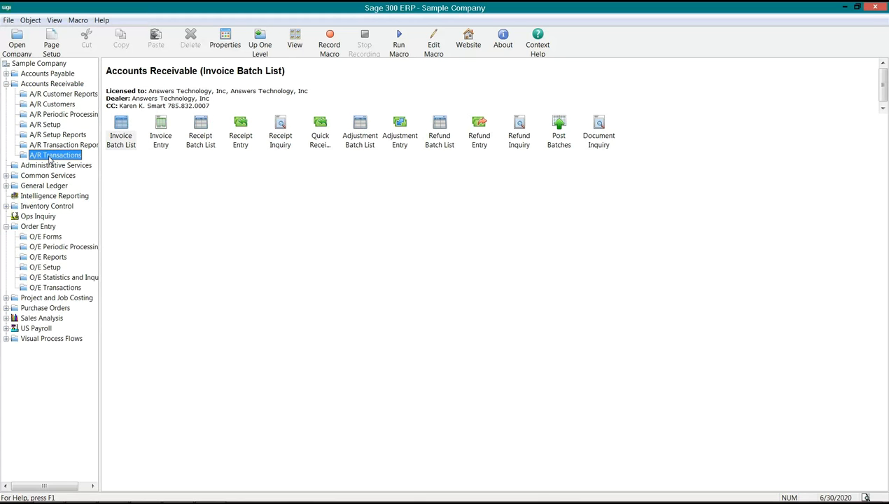
pyautogui.click(42, 126)
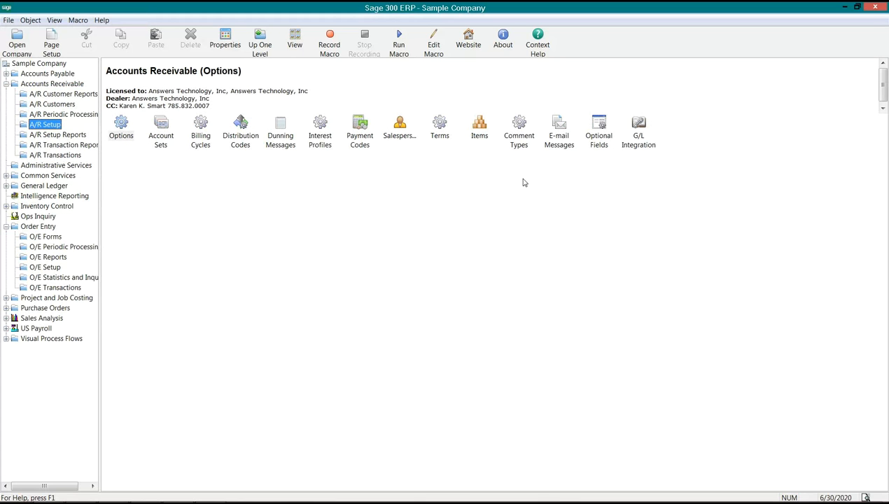
pyautogui.click(596, 128)
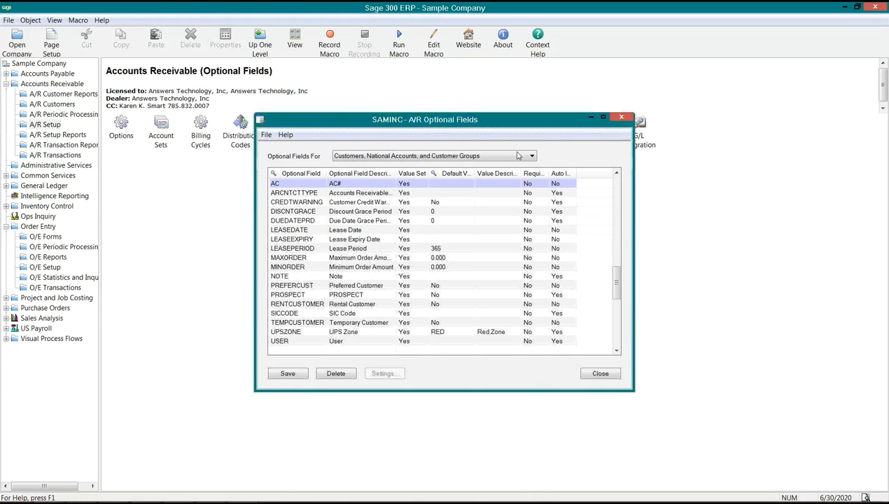
pyautogui.click(514, 155)
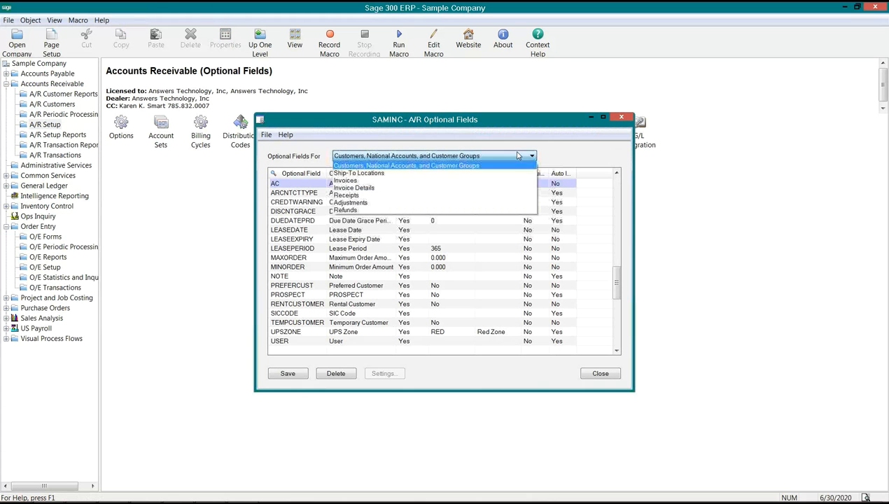
pyautogui.click(427, 187)
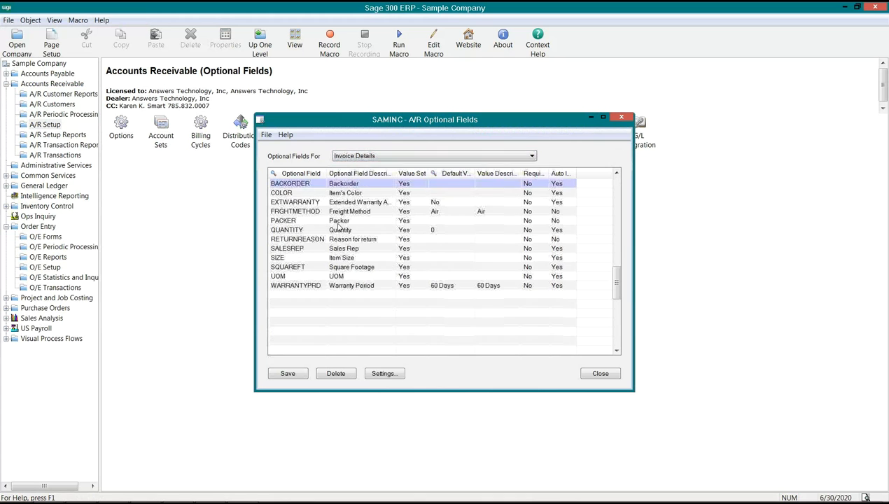
# Add CELL as a new row in the A/R Invoice Details with Auto Insert turned on, then save and close the setup
pyautogui.click(291, 193)
pyautogui.press('Insert')
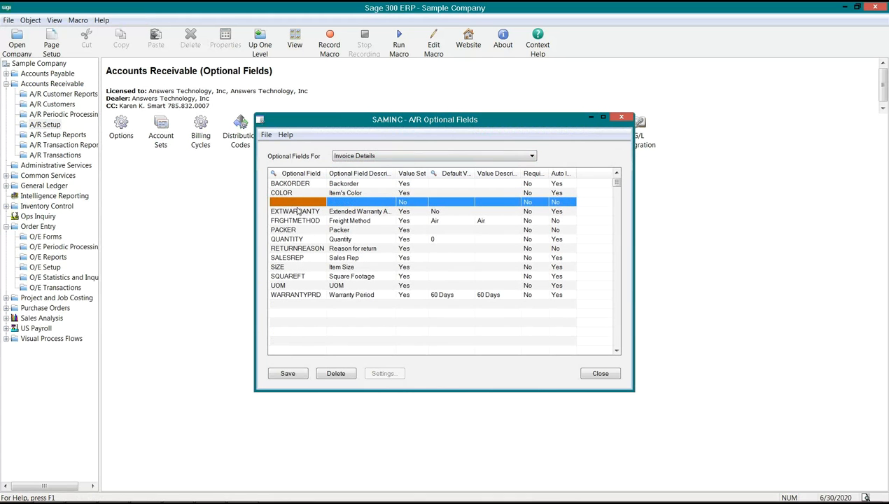
pyautogui.write('CELL')
pyautogui.press('Tab')
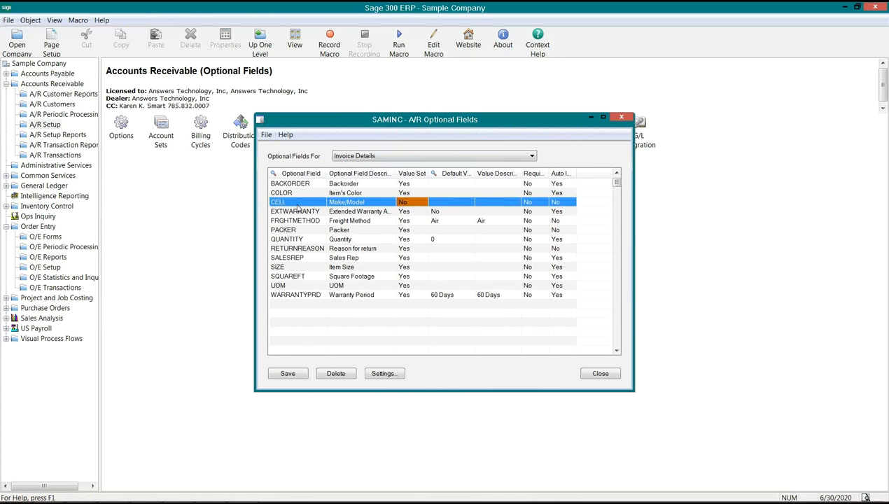
pyautogui.click(557, 202)
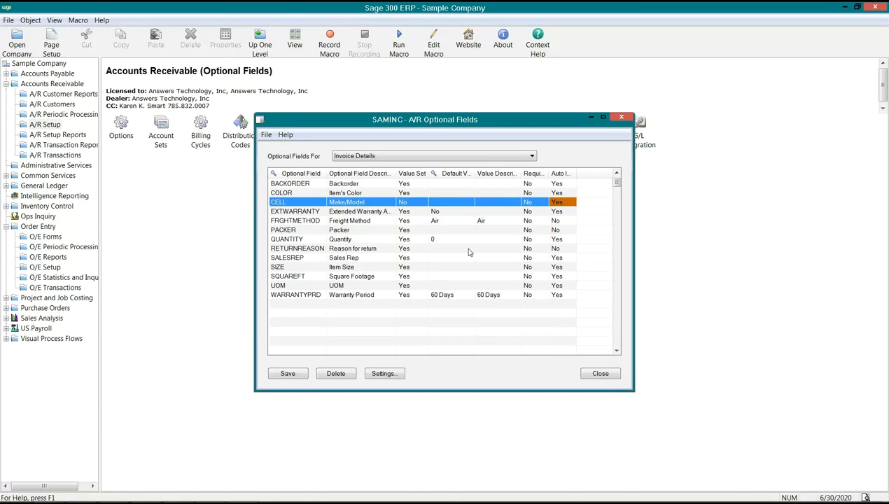
pyautogui.click(302, 376)
pyautogui.click(600, 374)
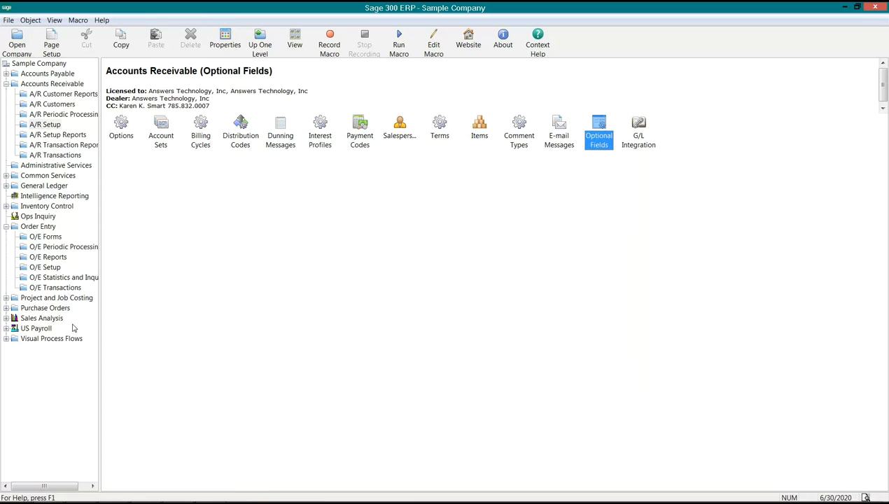
# Open the Order Entry optional fields setup
pyautogui.moveTo(223, 493)
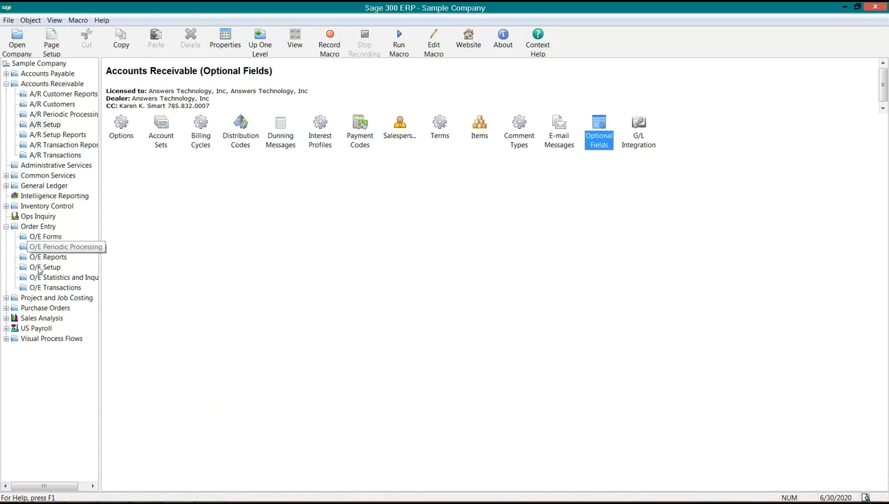
pyautogui.click(48, 288)
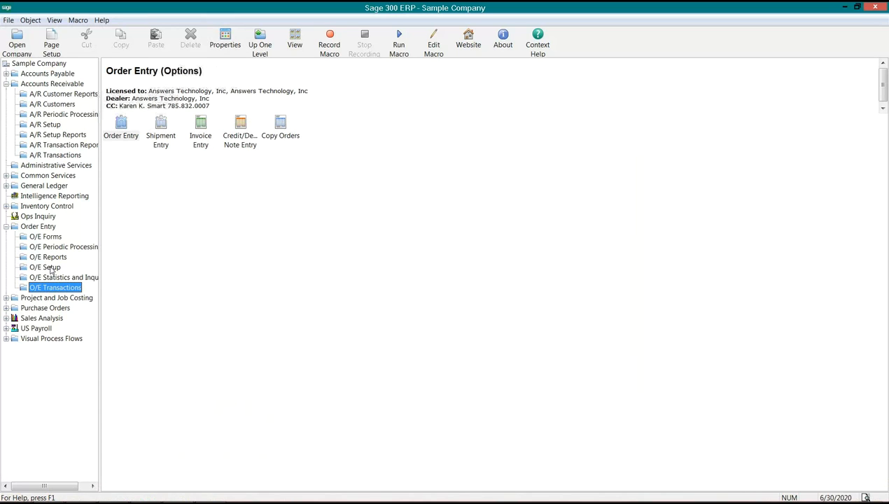
pyautogui.click(49, 269)
pyautogui.click(319, 142)
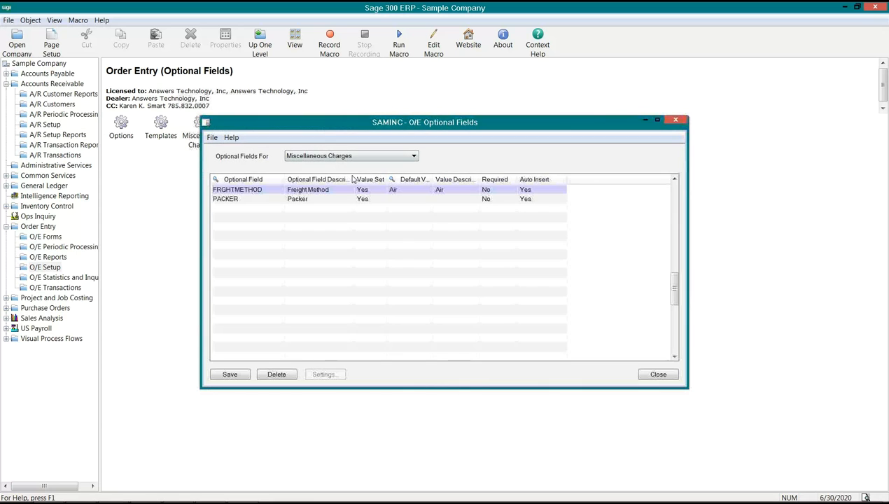
# Review the optional fields listed for Order Details, Shipment Details and Invoice Details
pyautogui.click(378, 157)
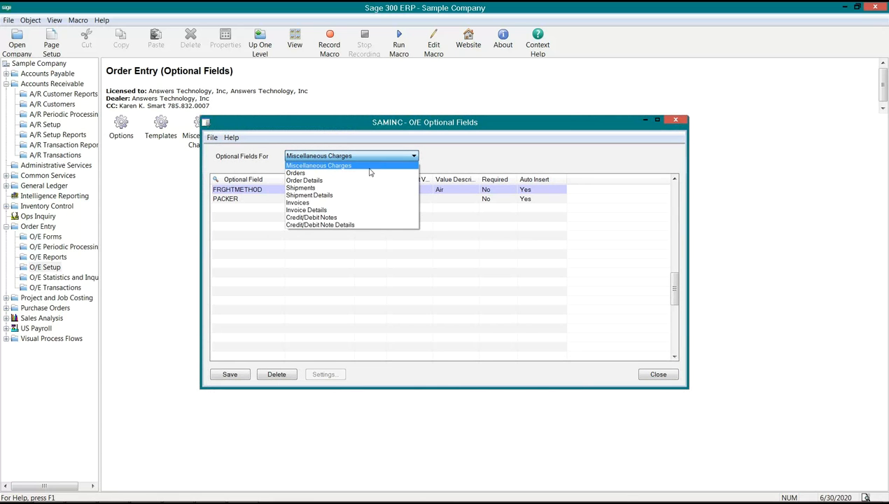
pyautogui.click(355, 180)
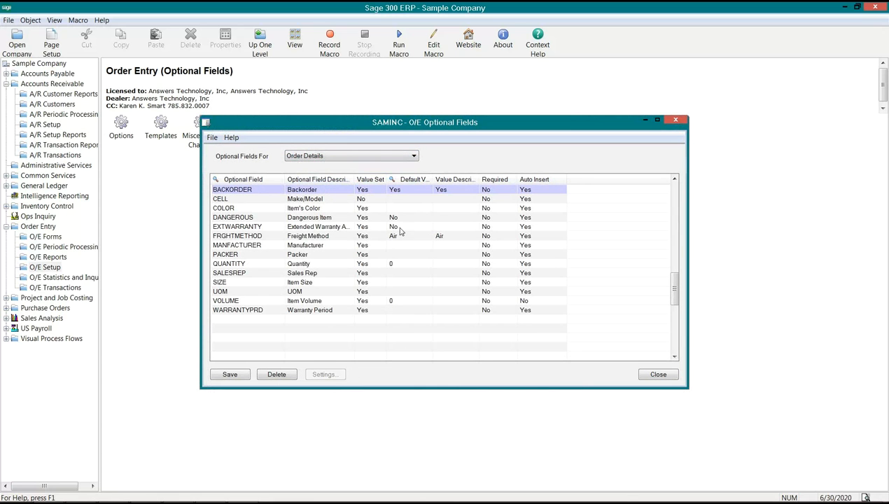
pyautogui.click(378, 159)
pyautogui.click(357, 196)
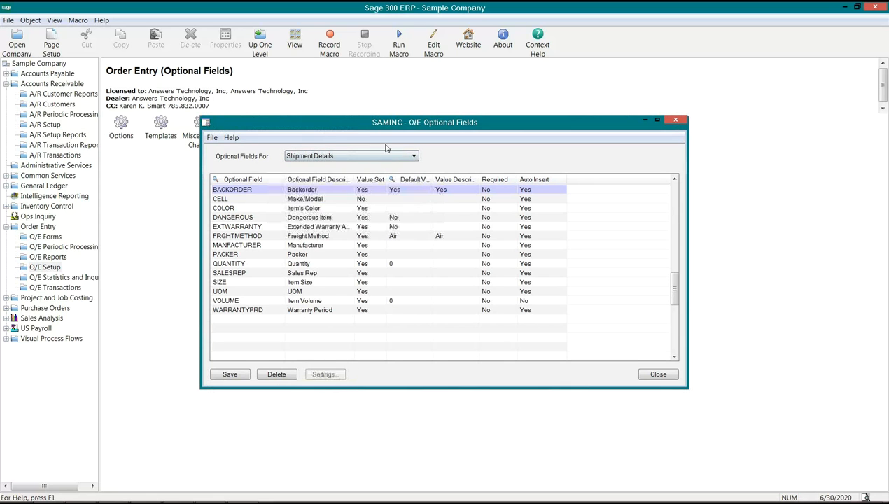
pyautogui.click(378, 156)
pyautogui.click(353, 211)
pyautogui.click(353, 211)
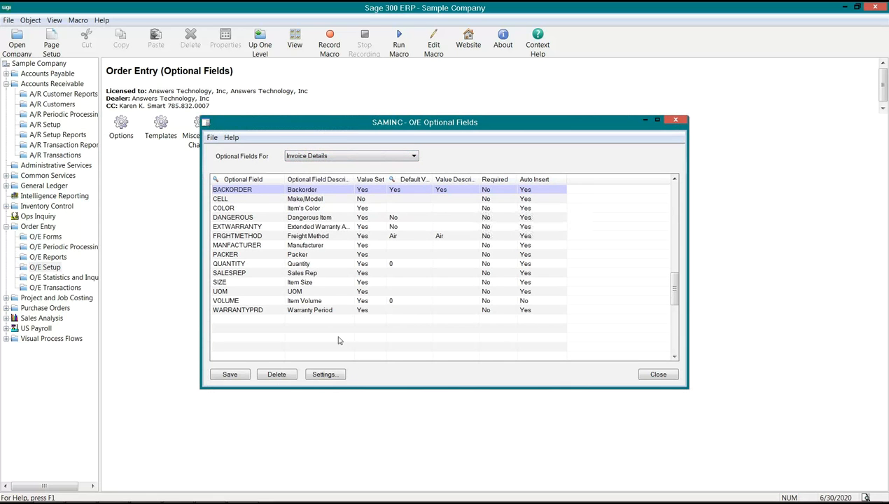
# In the BACKORDER settings for Invoice Details, enable Shipment/Misc. Charge Clearing, Non-stock Clearing and Cost Variance, then save the list
pyautogui.click(347, 158)
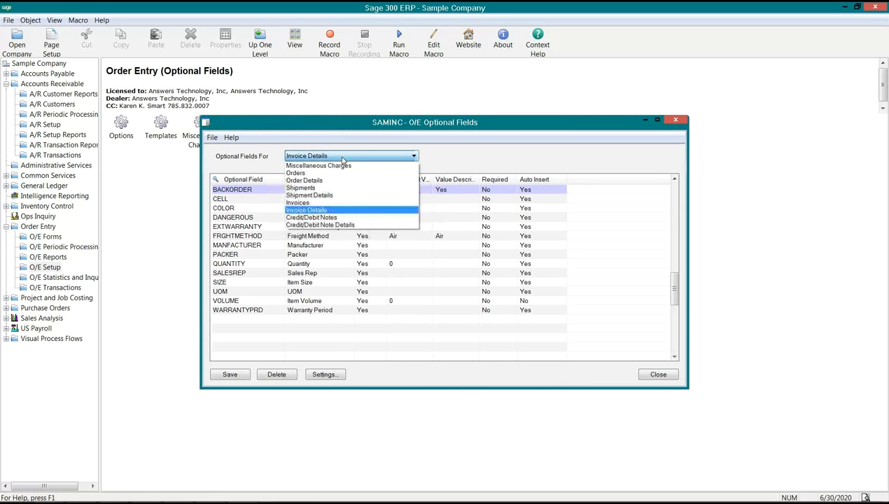
pyautogui.click(332, 211)
pyautogui.click(326, 376)
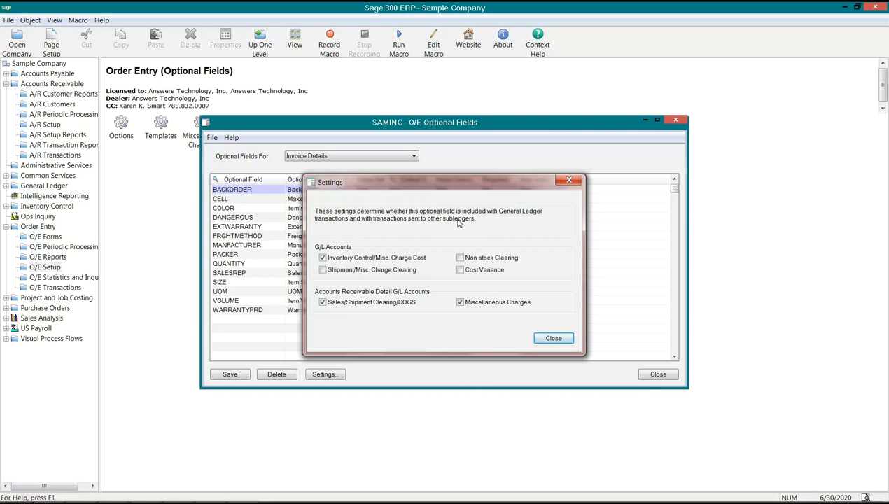
pyautogui.moveTo(420, 185); pyautogui.dragTo(466, 210)
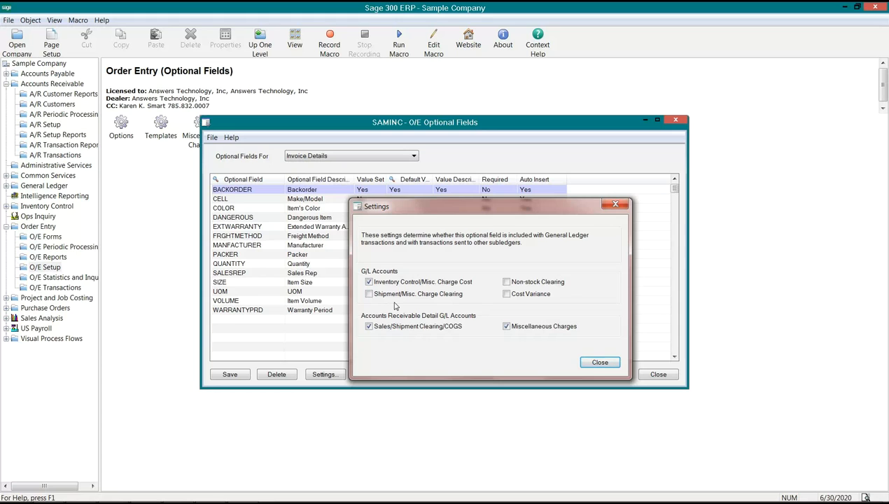
pyautogui.click(368, 294)
pyautogui.click(506, 283)
pyautogui.click(506, 294)
pyautogui.click(587, 362)
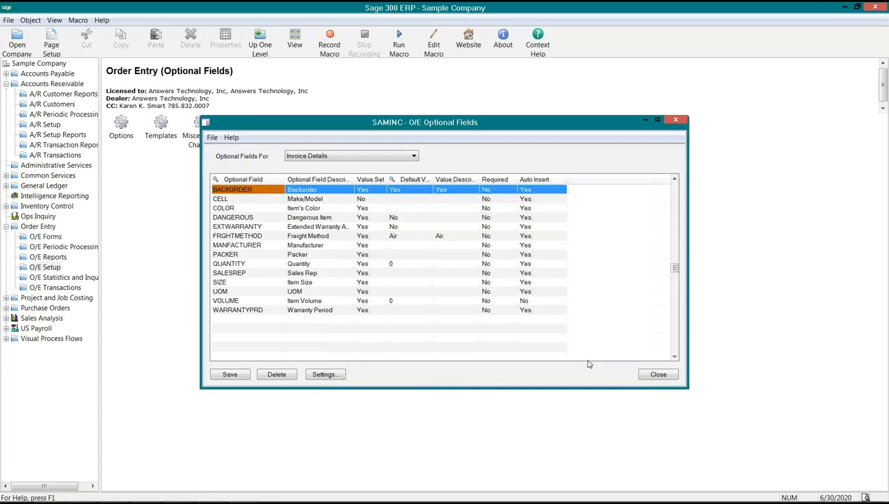
pyautogui.click(241, 377)
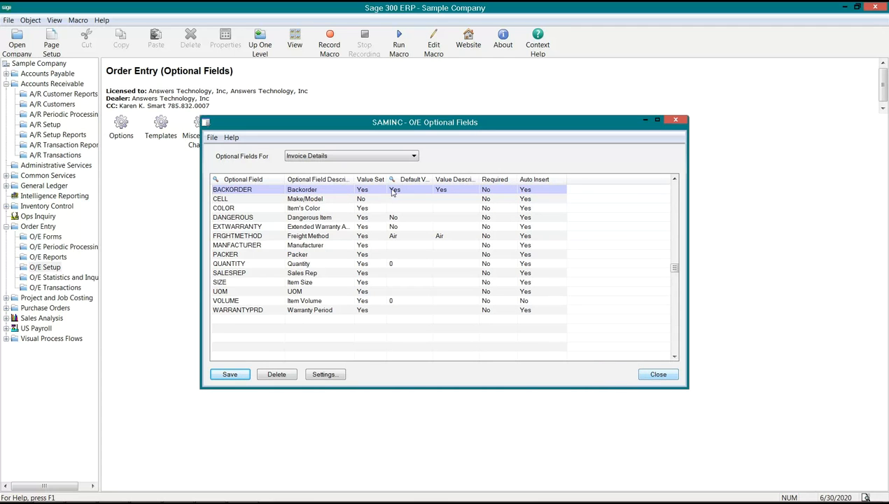
# In the BACKORDER settings for Shipment Details, enable Shipment/Misc. Charge Clearing, switch to Order Details and save the changes
pyautogui.click(407, 157)
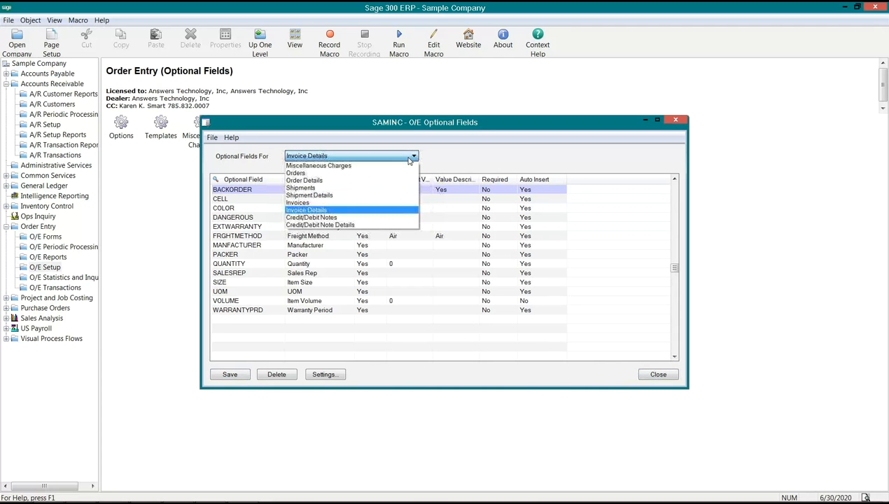
pyautogui.click(373, 195)
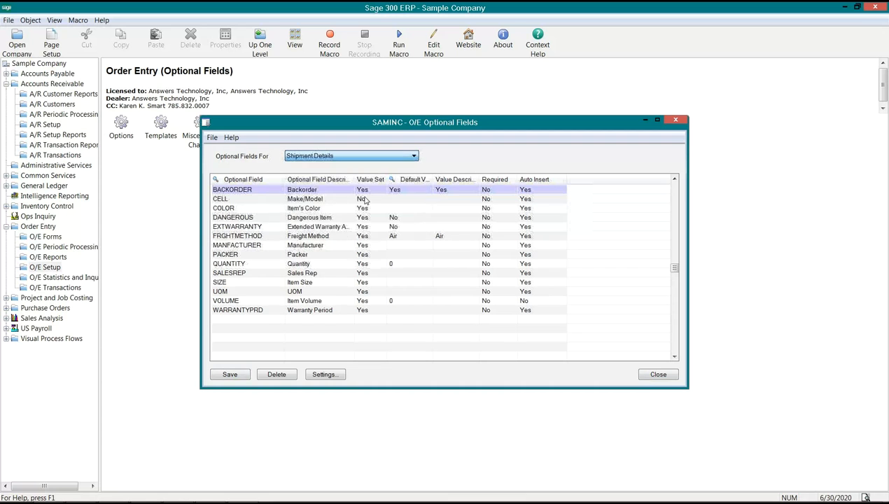
pyautogui.click(328, 374)
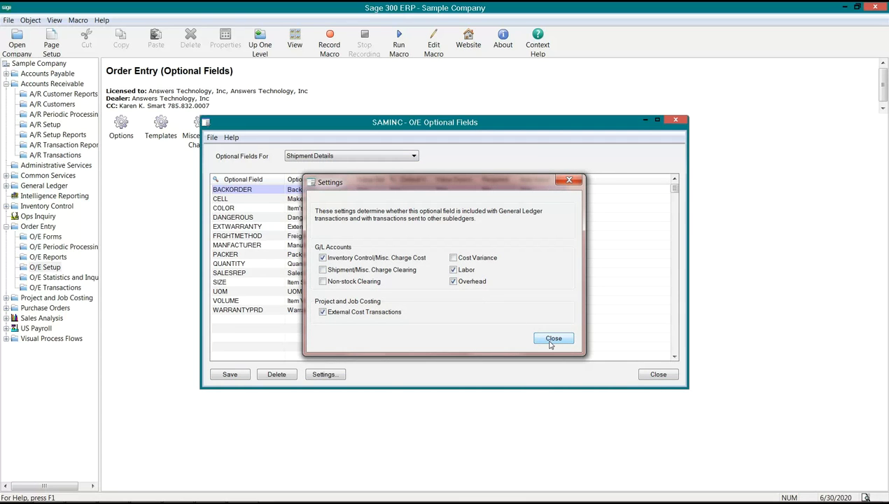
pyautogui.click(322, 270)
pyautogui.click(553, 339)
pyautogui.click(361, 159)
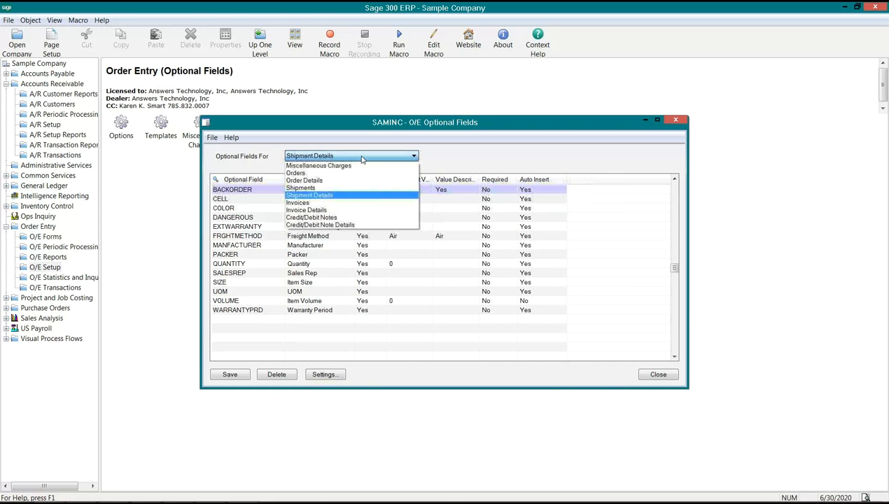
pyautogui.click(343, 180)
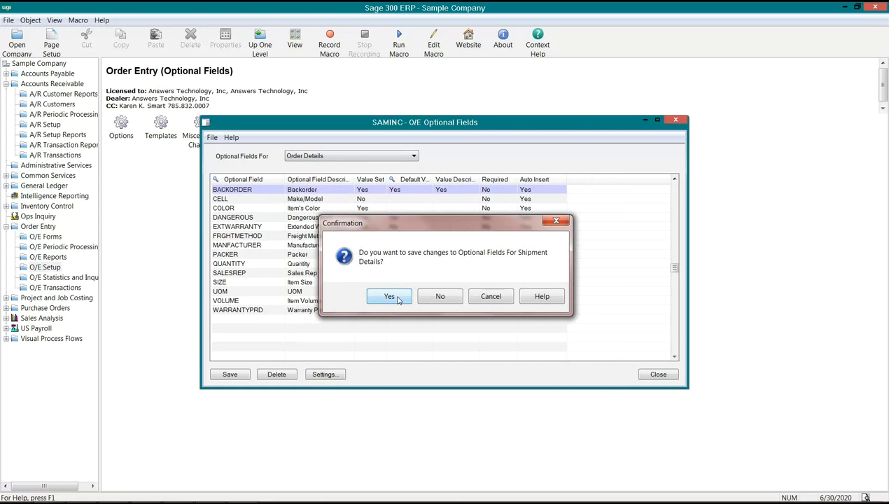
pyautogui.click(397, 298)
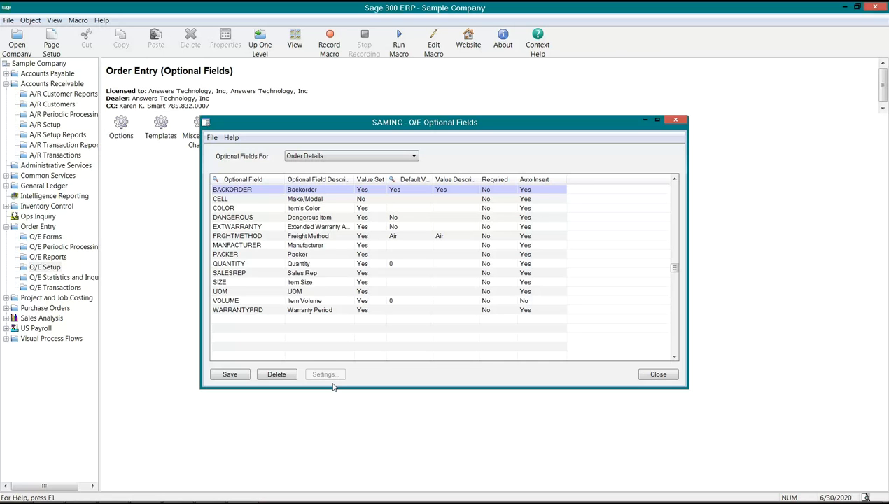
# Check the G/L account settings of BACKORDER for Shipment Details and close the Order Entry optional fields setup
pyautogui.click(403, 156)
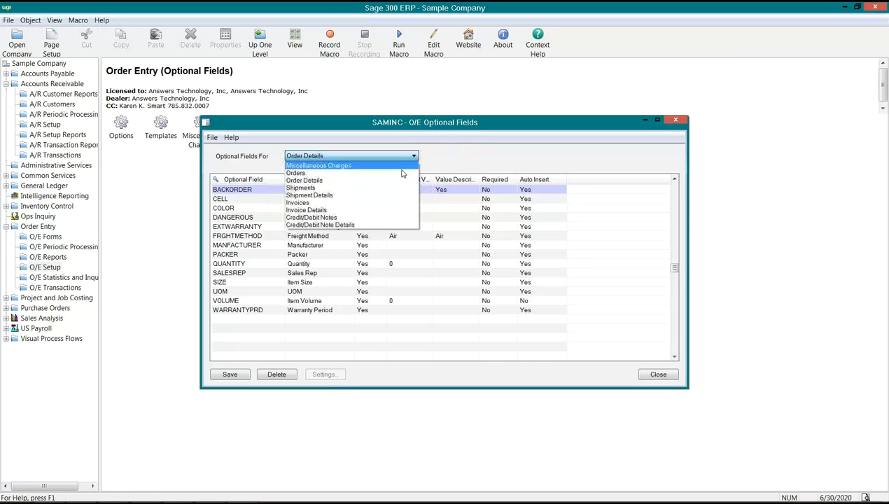
pyautogui.click(365, 196)
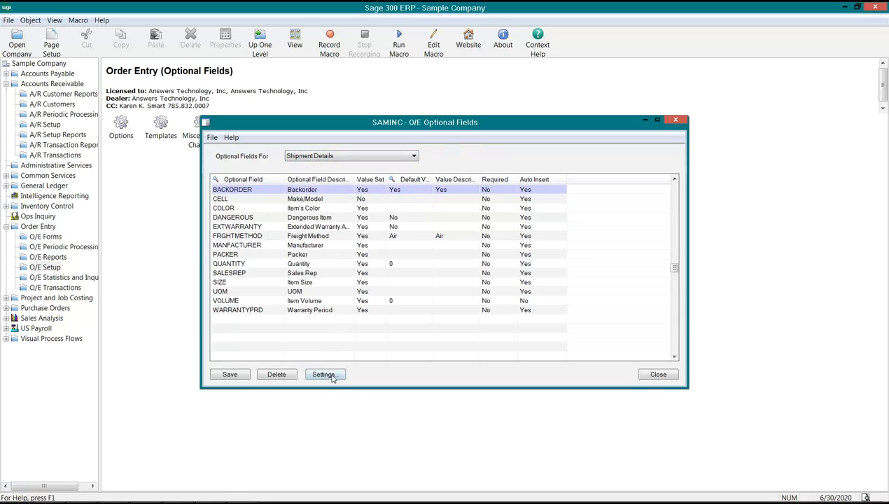
pyautogui.click(320, 373)
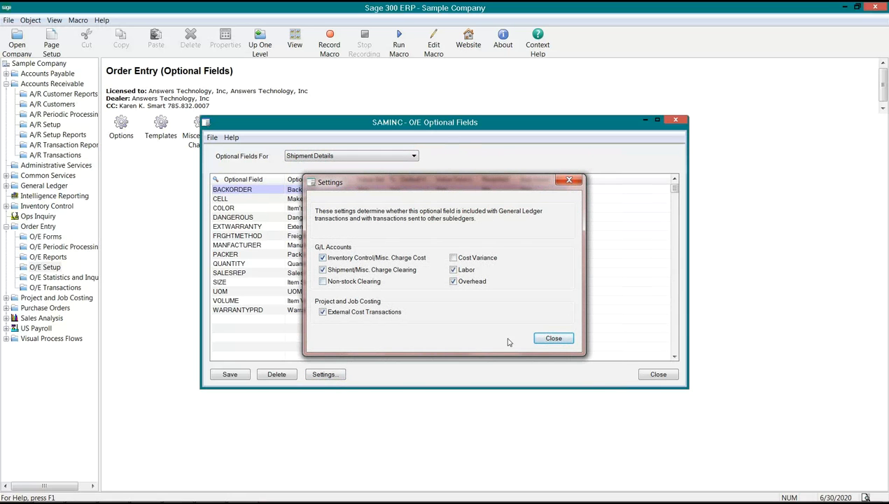
pyautogui.click(553, 339)
pyautogui.click(652, 376)
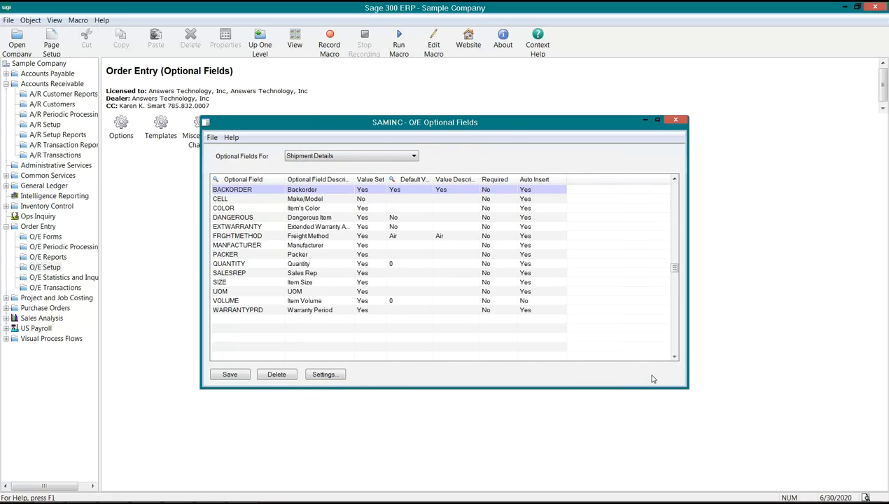
# Check the G/L account settings of CELL for Invoice Details in the Accounts Receivable optional fields setup, and close it
pyautogui.click(35, 268)
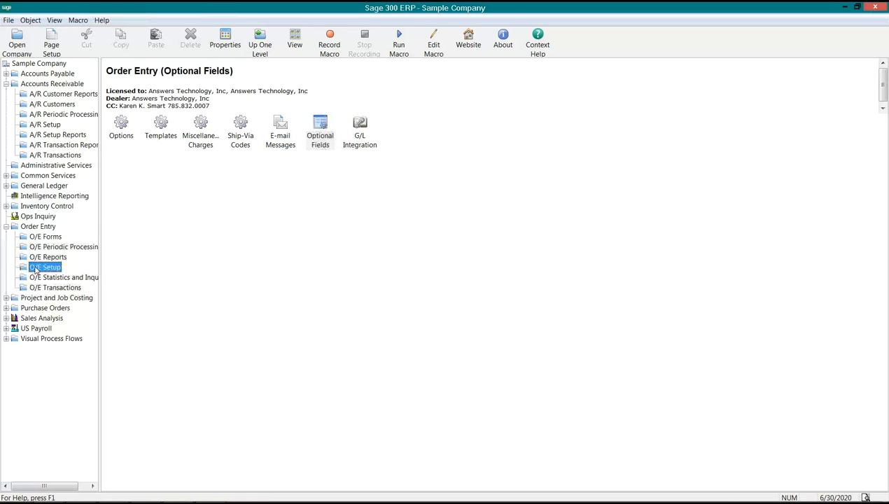
pyautogui.click(42, 127)
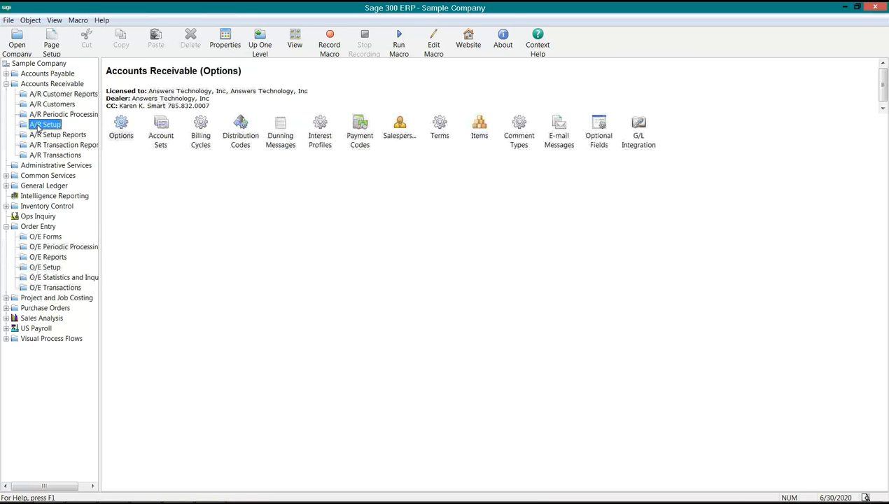
pyautogui.doubleClick(600, 133)
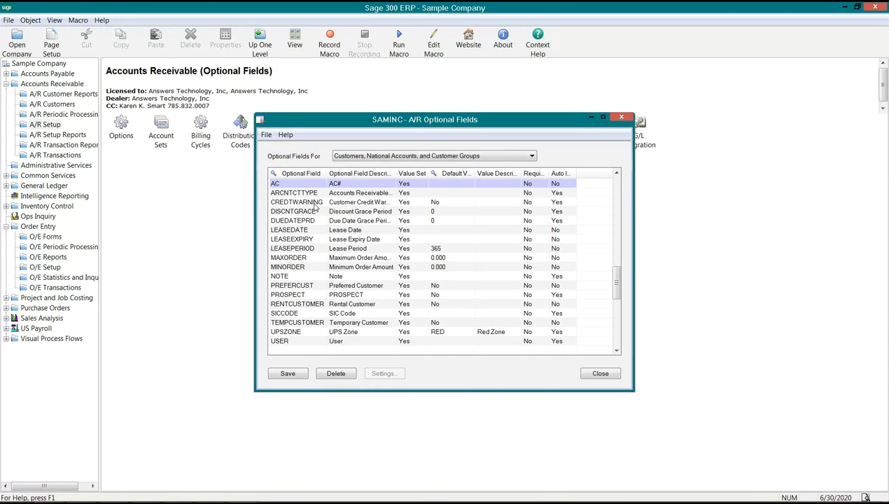
pyautogui.click(503, 156)
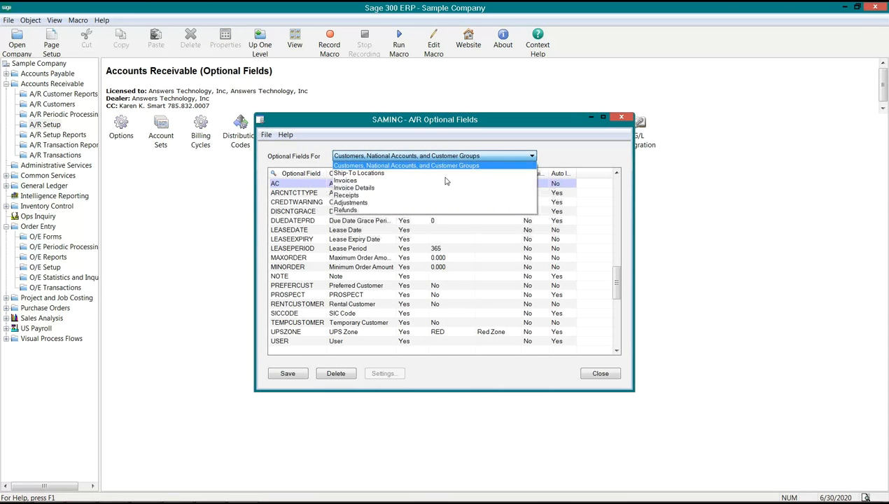
pyautogui.click(385, 188)
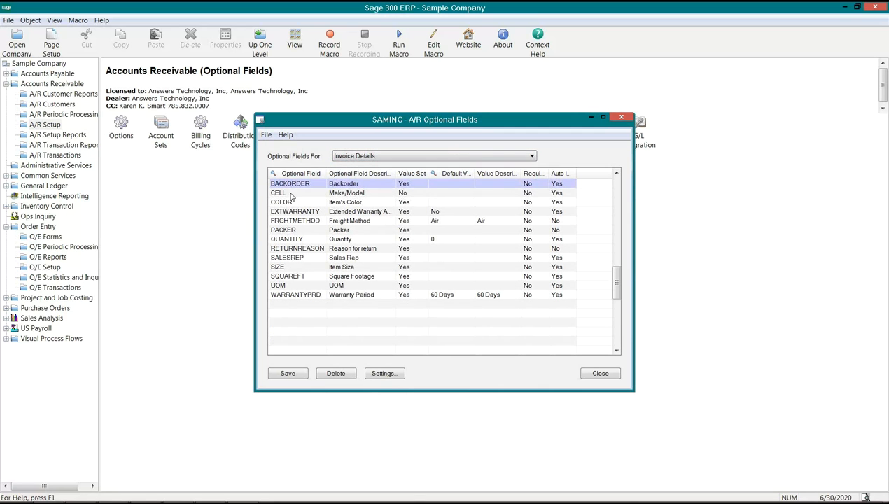
pyautogui.click(292, 195)
pyautogui.click(390, 375)
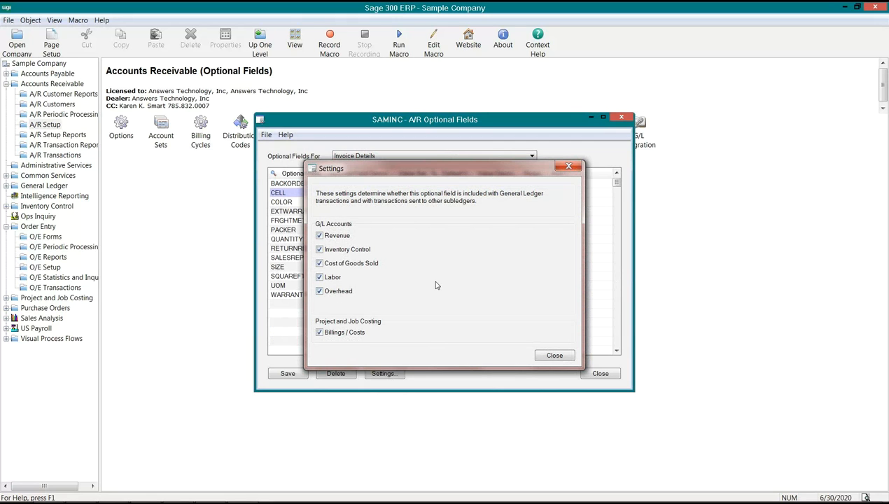
pyautogui.click(554, 356)
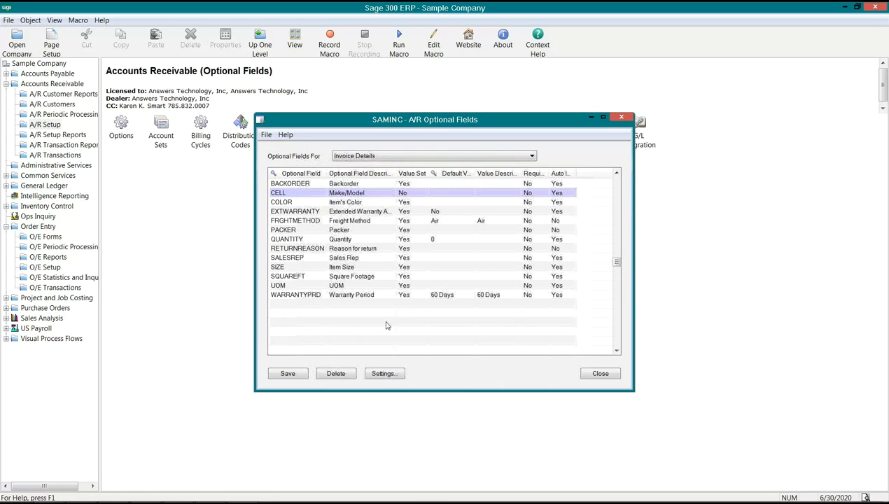
pyautogui.click(589, 375)
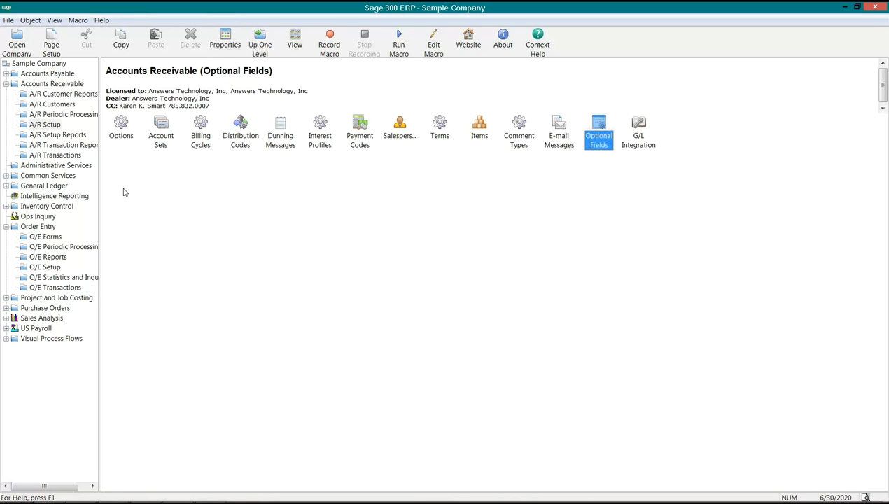
# Ship all items on the last order in Order Entry, post it without printing the picking slip, and close the order
pyautogui.click(61, 288)
pyautogui.doubleClick(122, 135)
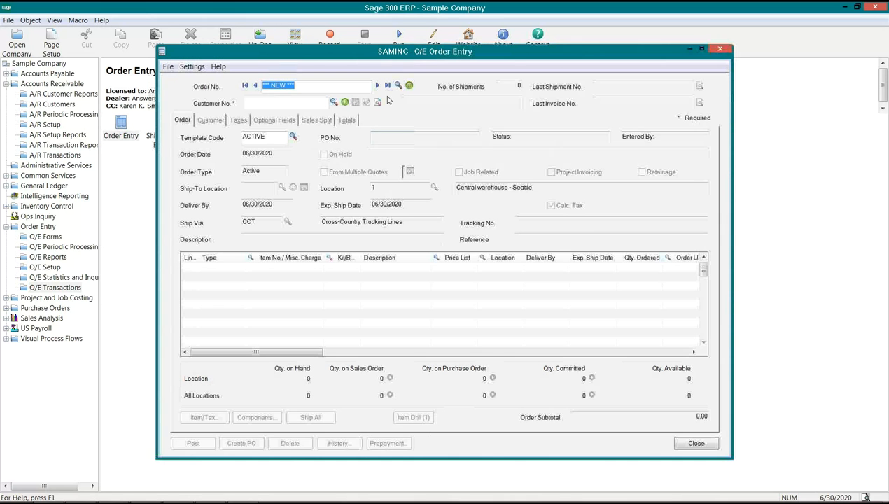
pyautogui.click(388, 86)
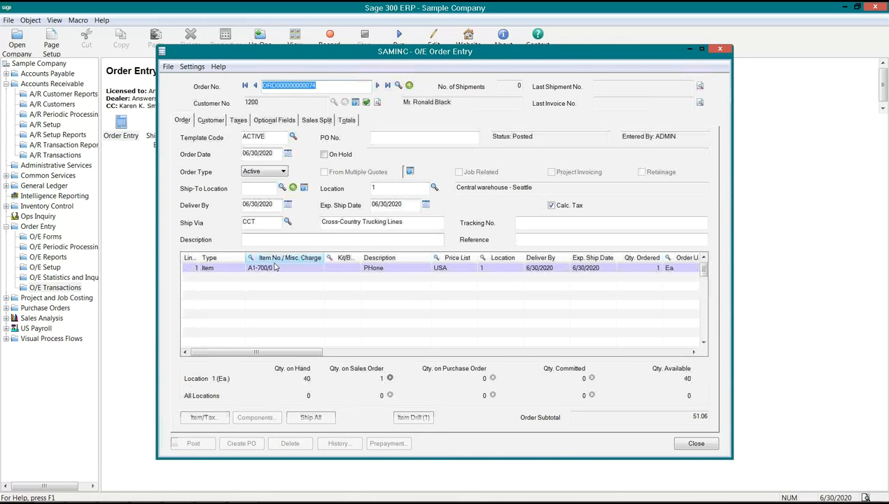
pyautogui.click(311, 418)
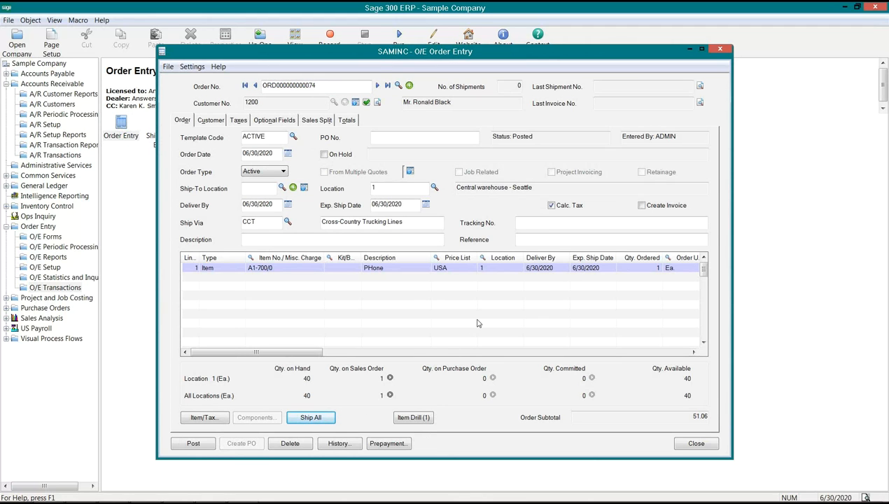
pyautogui.click(200, 442)
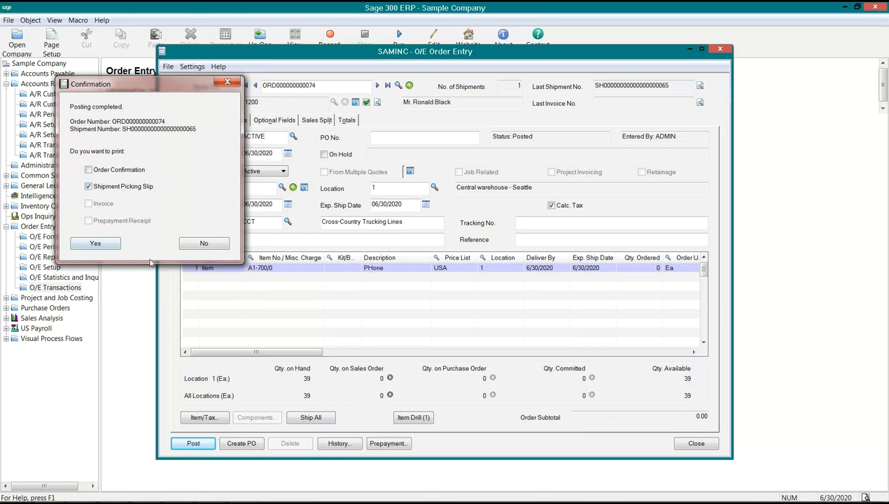
pyautogui.click(199, 247)
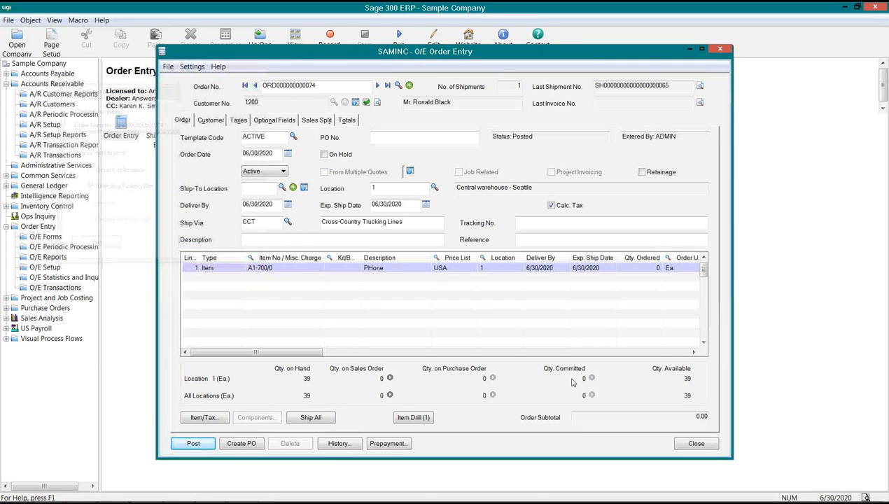
pyautogui.click(695, 444)
# Review the CELL optional field on the detail line of the last shipment, select its shipment number, and close Shipment Entry
pyautogui.doubleClick(163, 137)
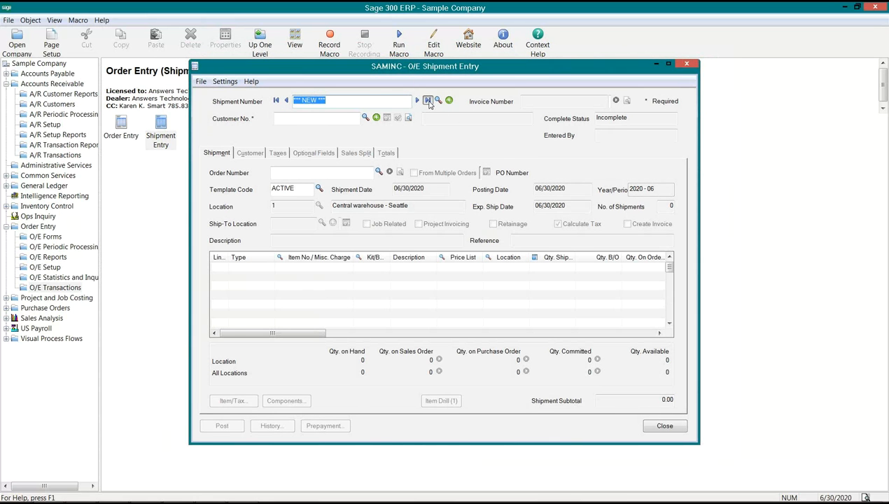
pyautogui.click(427, 100)
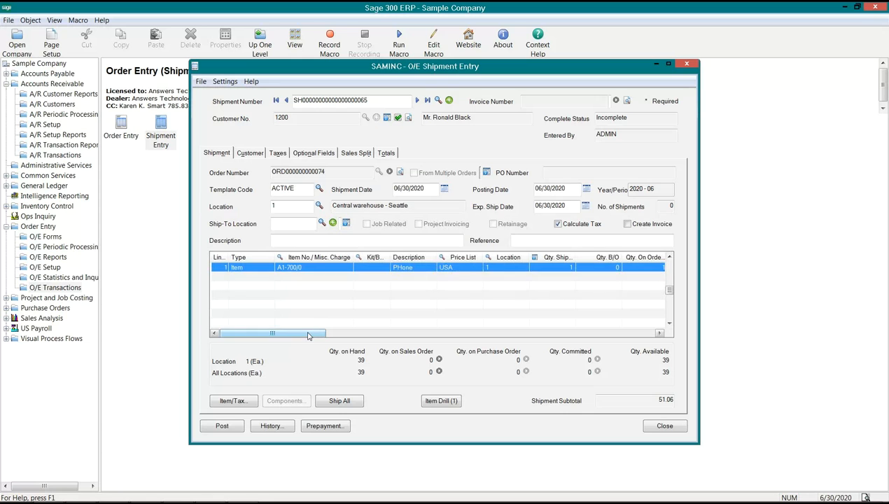
pyautogui.moveTo(308, 335); pyautogui.dragTo(670, 329)
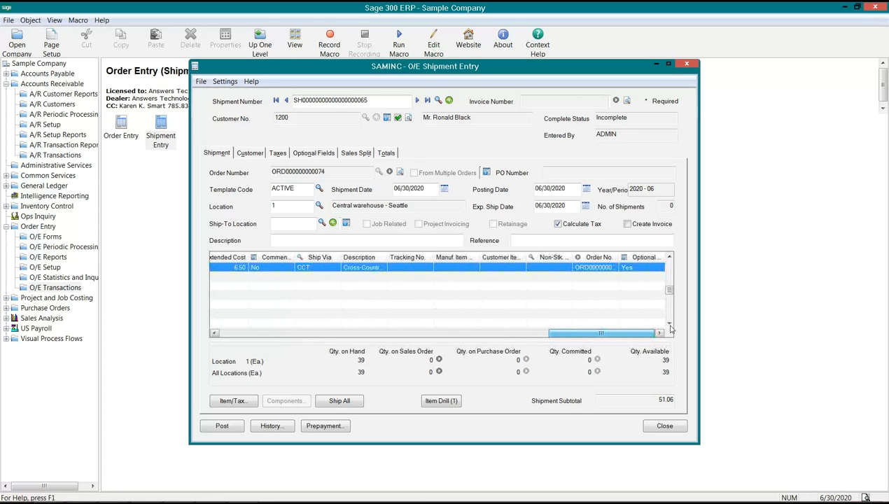
pyautogui.click(635, 258)
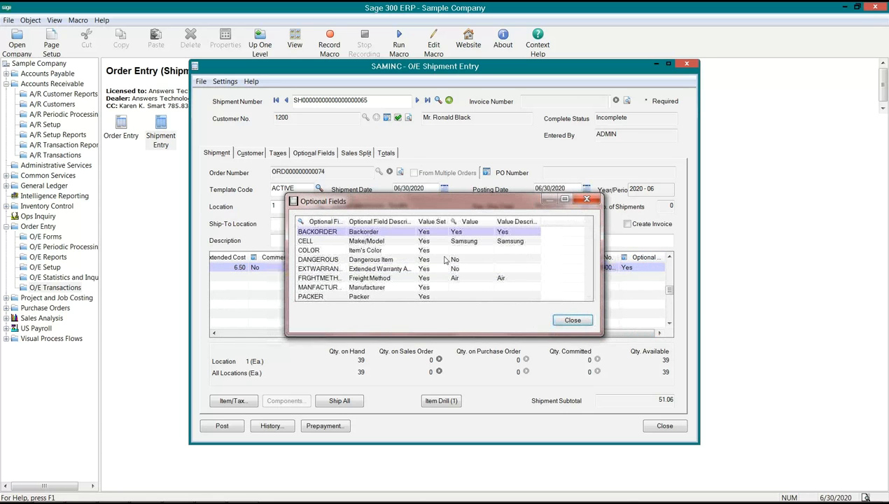
pyautogui.click(469, 242)
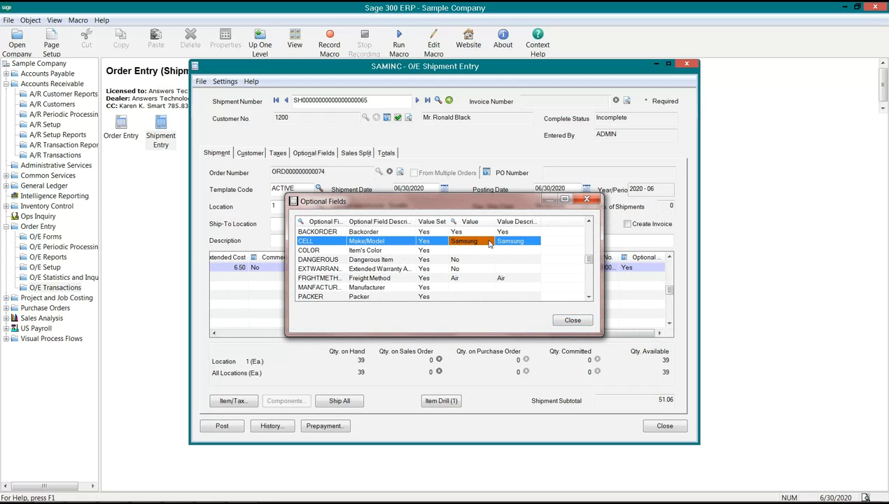
pyautogui.click(571, 320)
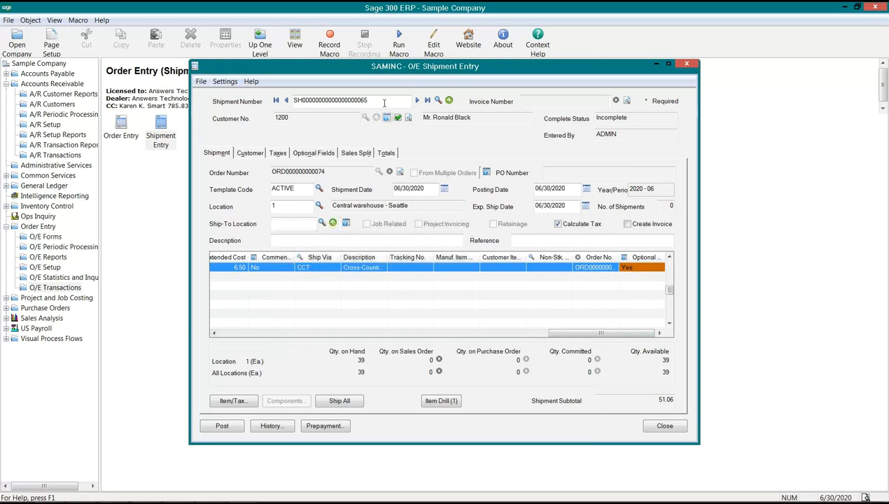
pyautogui.moveTo(383, 102); pyautogui.dragTo(224, 117)
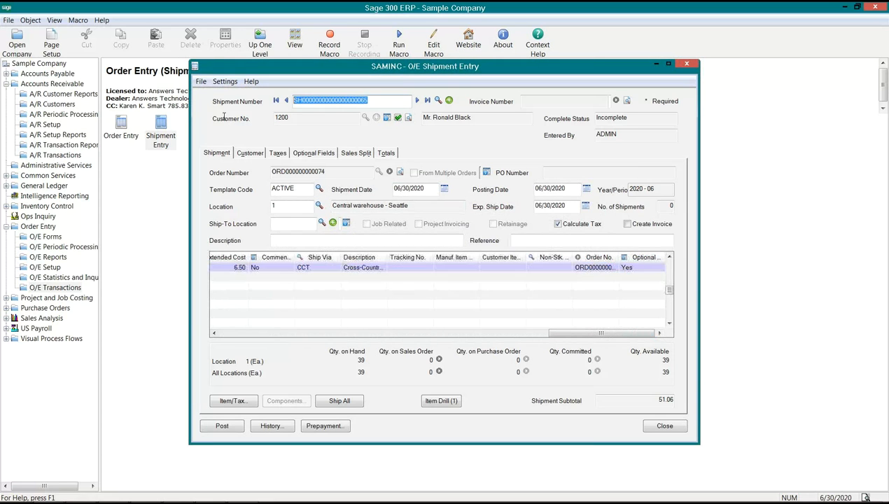
pyautogui.click(664, 426)
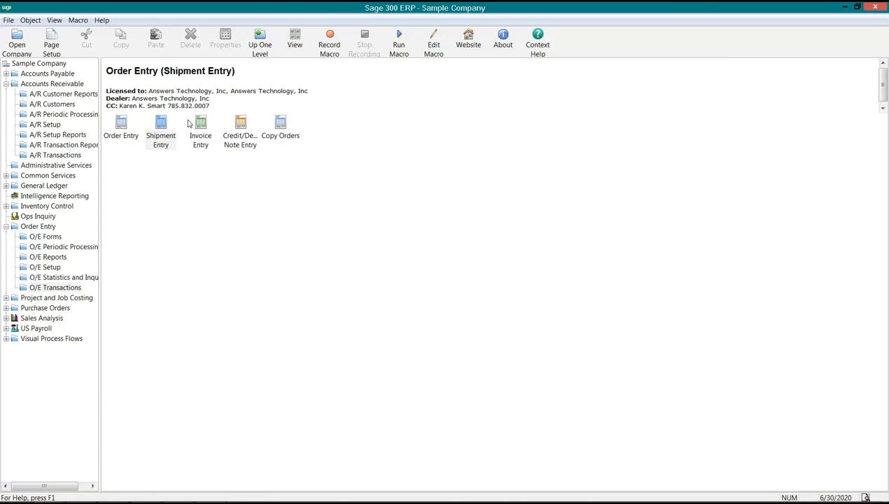
# Start a new Order Entry invoice with the customer's number and load the shipment just posted
pyautogui.doubleClick(199, 124)
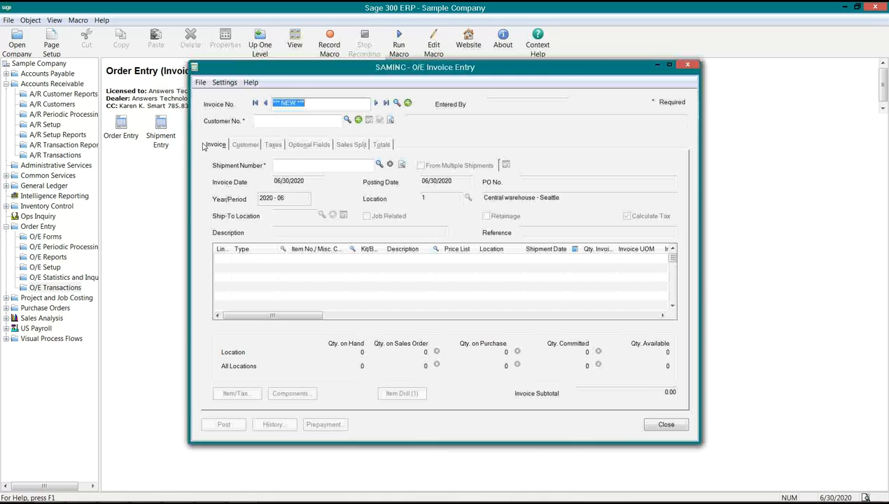
pyautogui.click(318, 121)
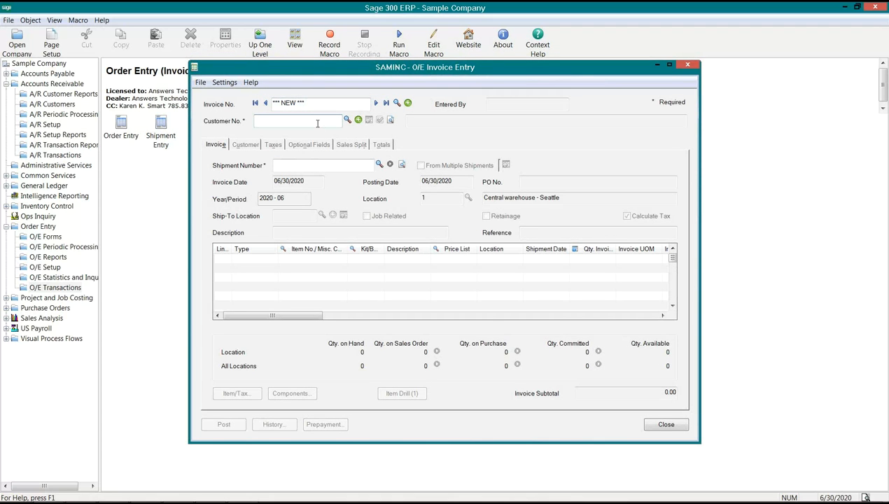
pyautogui.write('1200')
pyautogui.press('Tab')
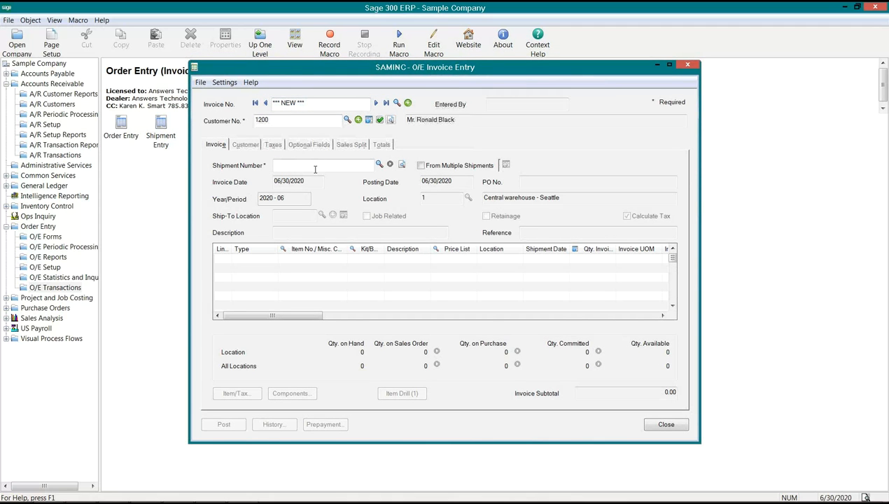
pyautogui.press('Tab')
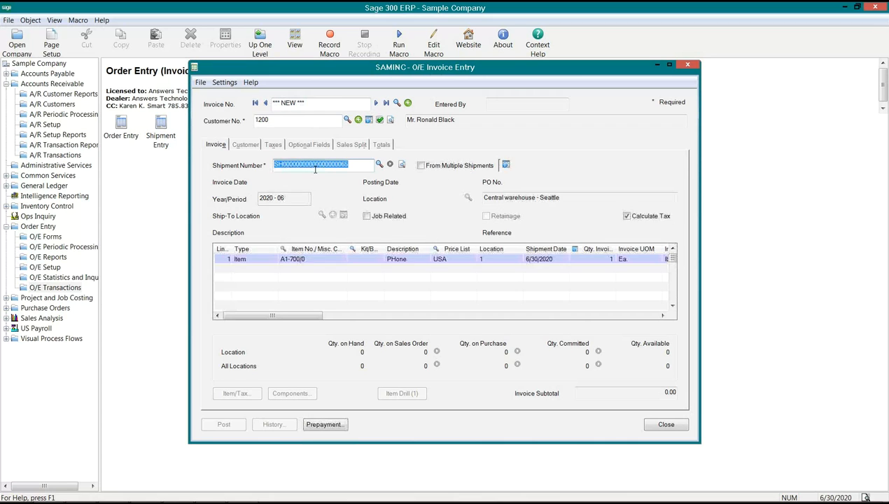
# Review the CELL optional field on the new invoice's item line and close the line details
pyautogui.click(323, 262)
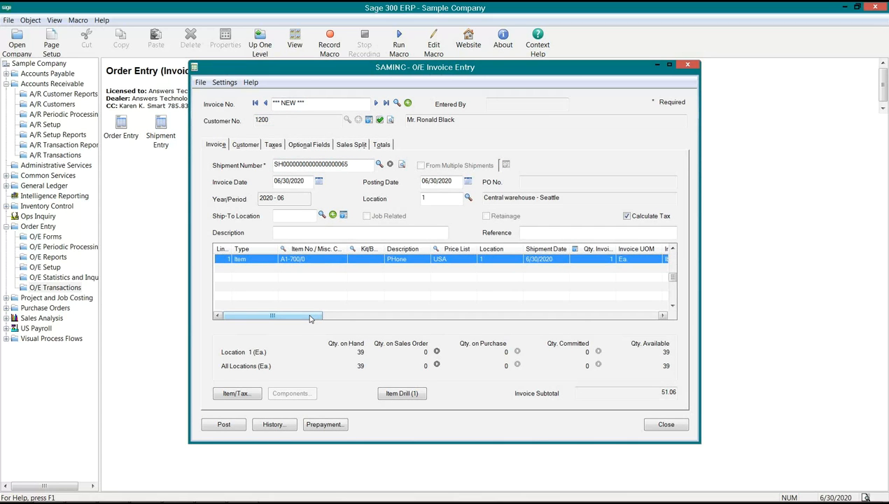
pyautogui.click(236, 394)
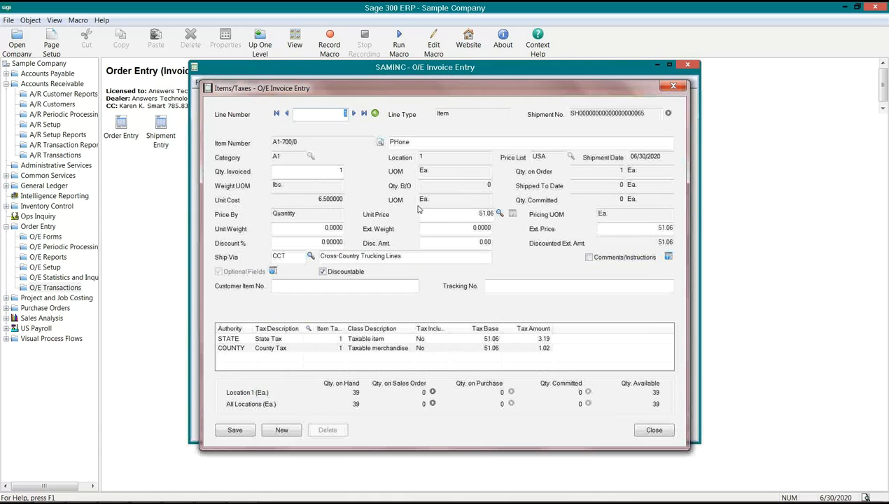
pyautogui.click(273, 271)
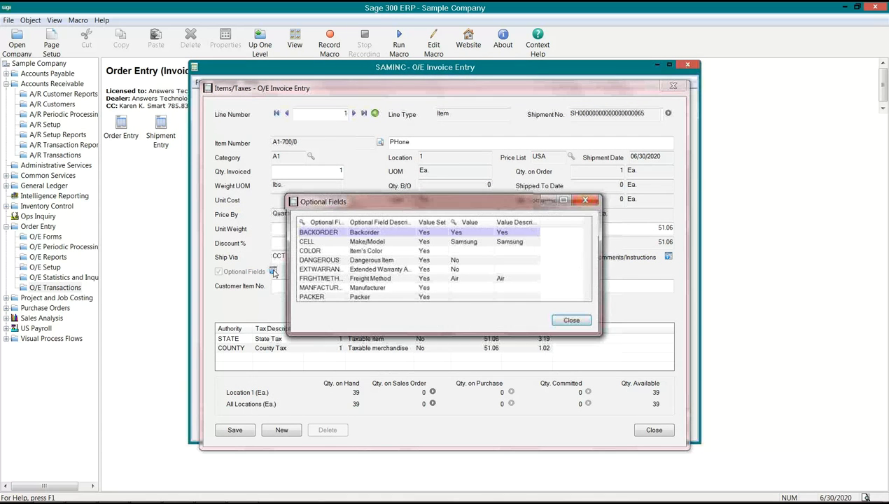
pyautogui.click(323, 241)
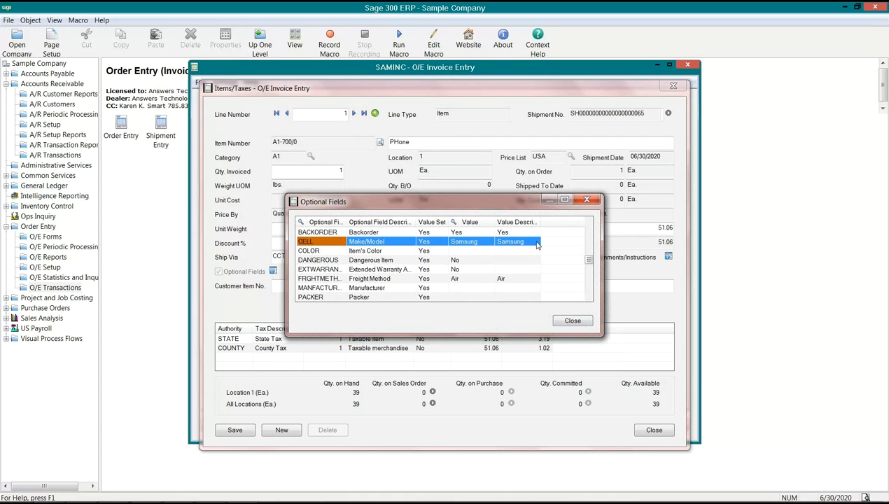
pyautogui.click(572, 320)
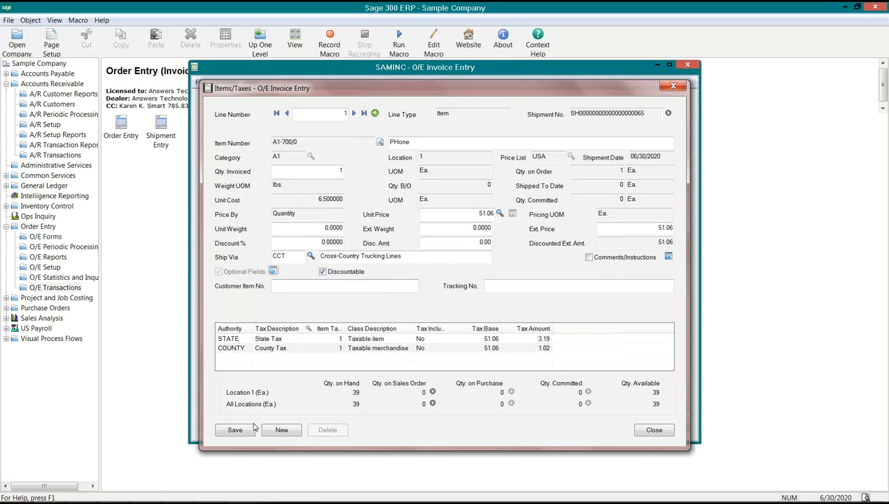
pyautogui.click(669, 432)
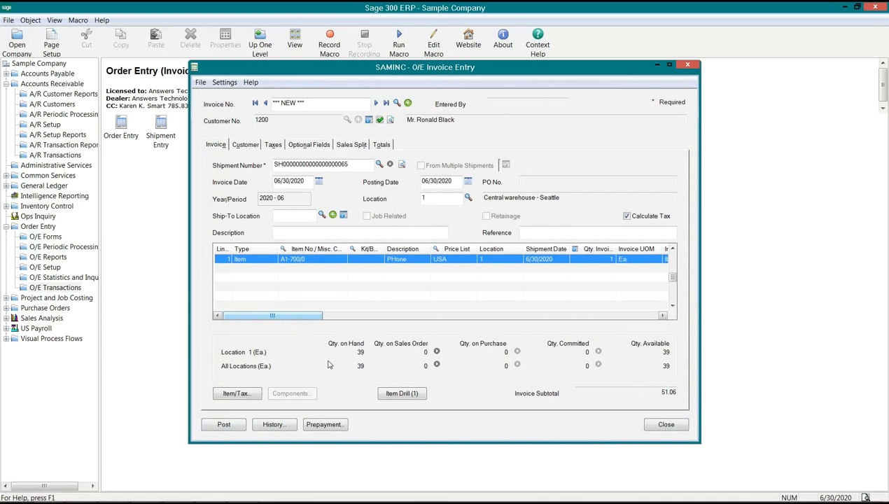
# Post the invoice without printing it and close O/E Invoice Entry
pyautogui.click(226, 425)
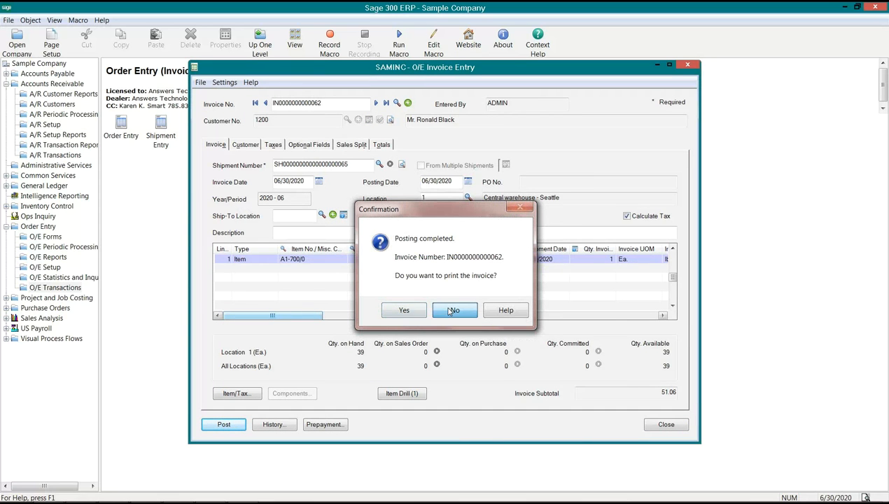
pyautogui.click(443, 310)
pyautogui.click(666, 425)
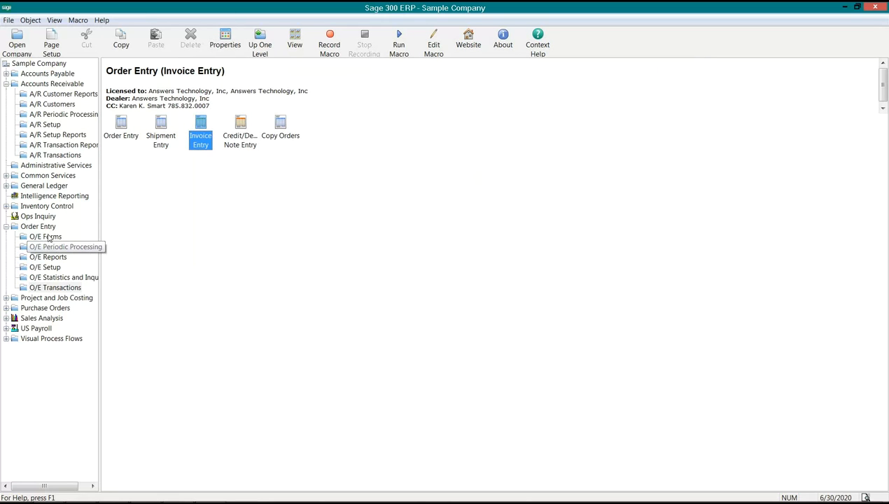
# Run Day End Processing from the Inventory Control periodic processing and close it when complete
pyautogui.click(42, 207)
pyautogui.click(7, 206)
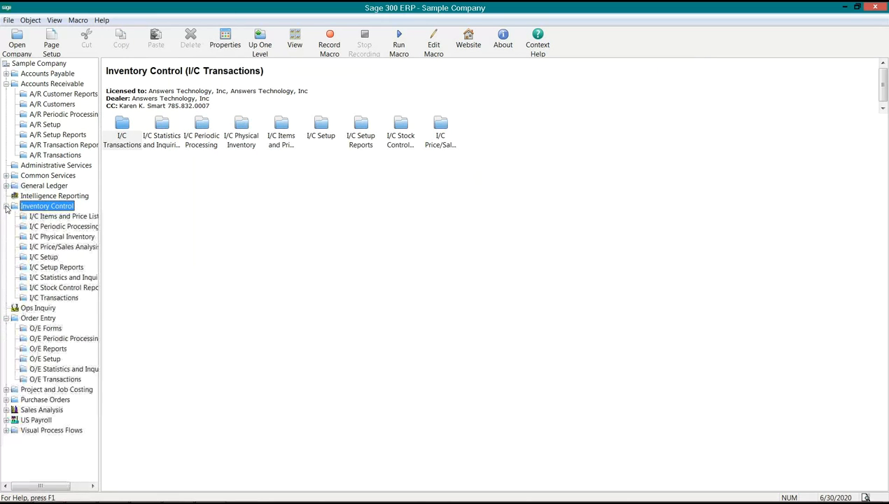
pyautogui.click(63, 226)
pyautogui.click(117, 145)
pyautogui.click(155, 155)
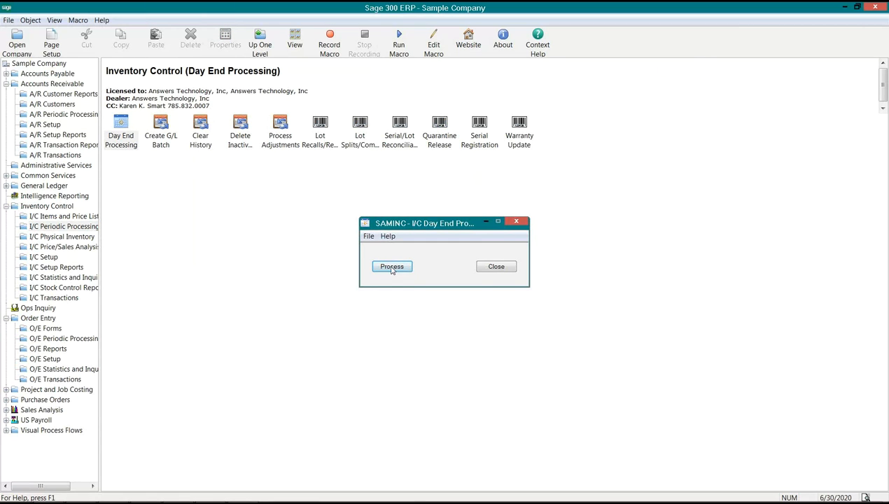
pyautogui.click(390, 264)
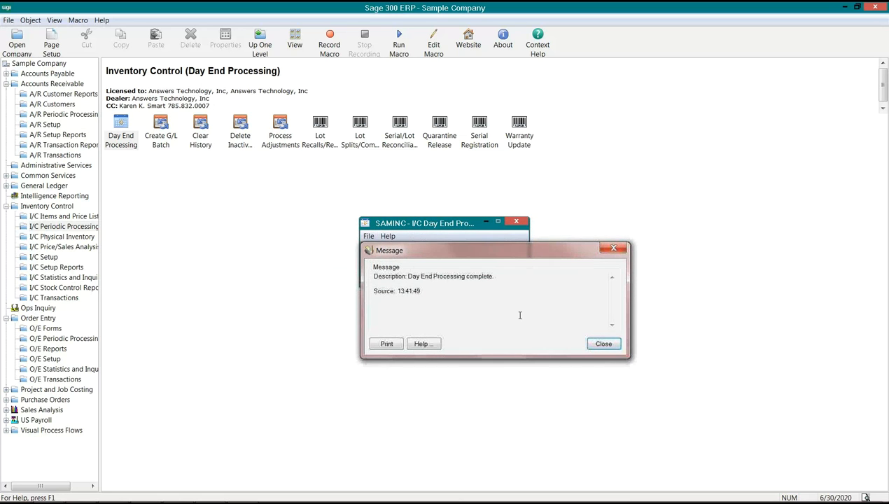
pyautogui.click(599, 347)
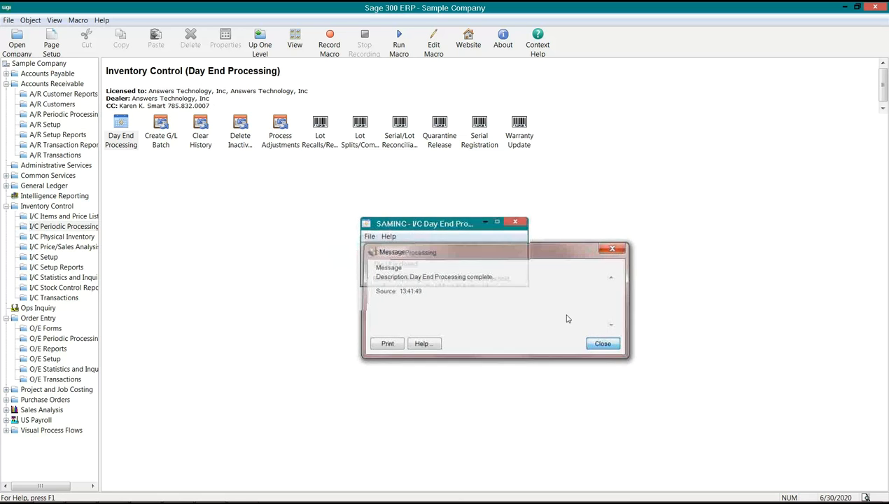
# Collapse the Order Entry and Inventory Control folders and open the General Ledger Batch List
pyautogui.click(7, 319)
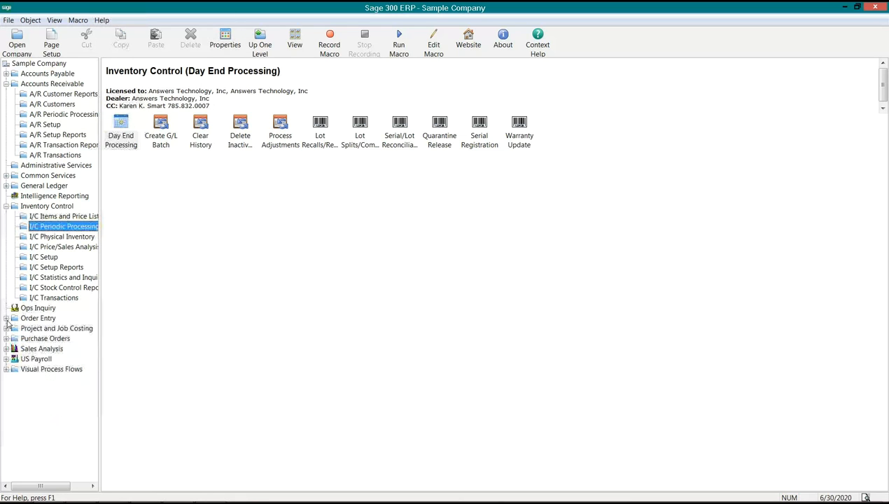
pyautogui.click(24, 186)
pyautogui.click(6, 206)
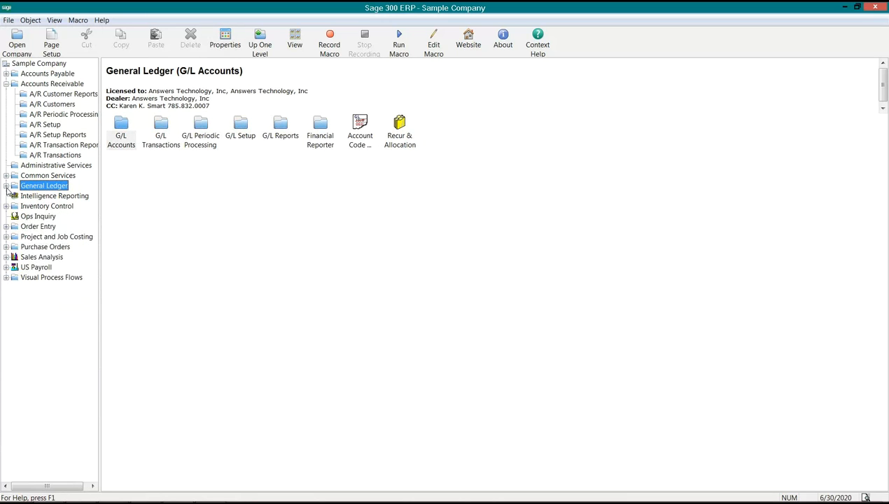
pyautogui.click(6, 186)
pyautogui.click(50, 257)
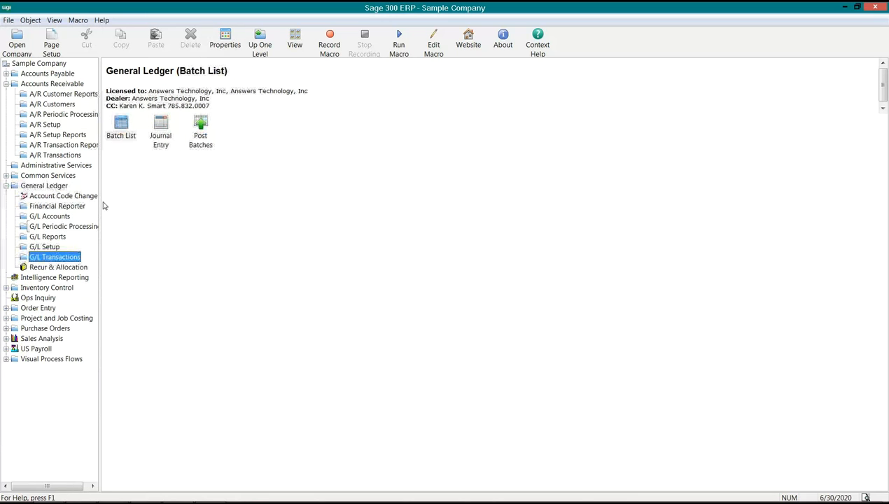
pyautogui.click(118, 139)
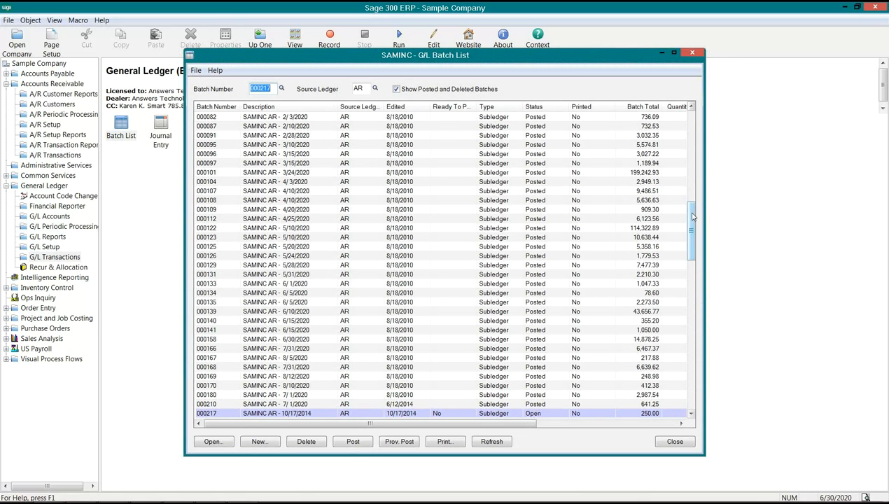
# Clear the AR source ledger filter in the G/L Batch List and refresh the list to include all ledgers
pyautogui.moveTo(690, 216); pyautogui.dragTo(689, 398)
pyautogui.moveTo(691, 261); pyautogui.dragTo(694, 415)
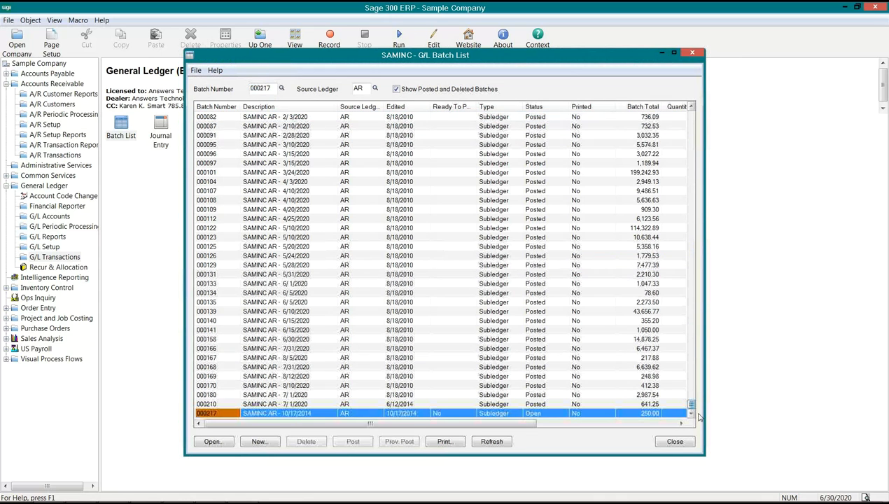
pyautogui.click(341, 413)
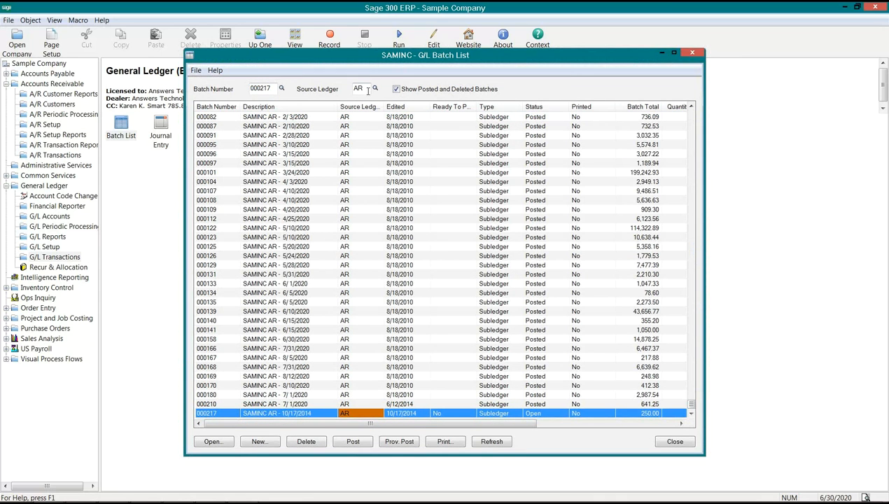
pyautogui.moveTo(367, 89); pyautogui.dragTo(337, 90)
pyautogui.press('Delete')
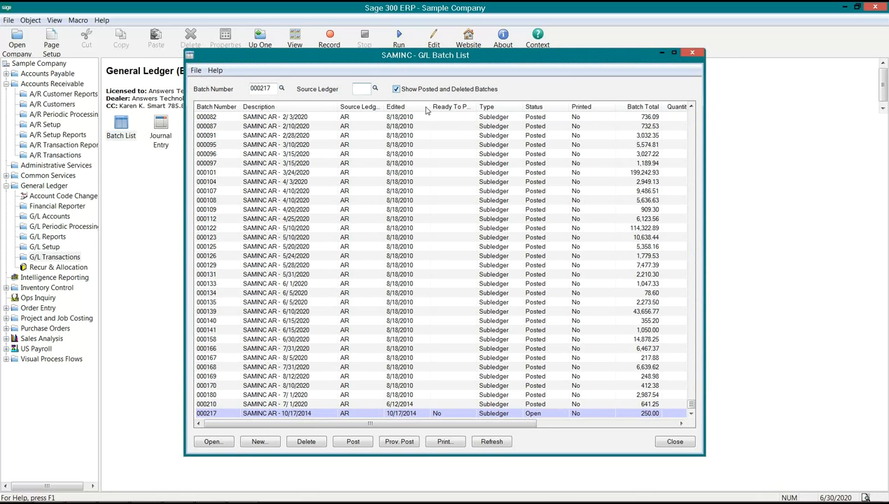
pyautogui.click(491, 441)
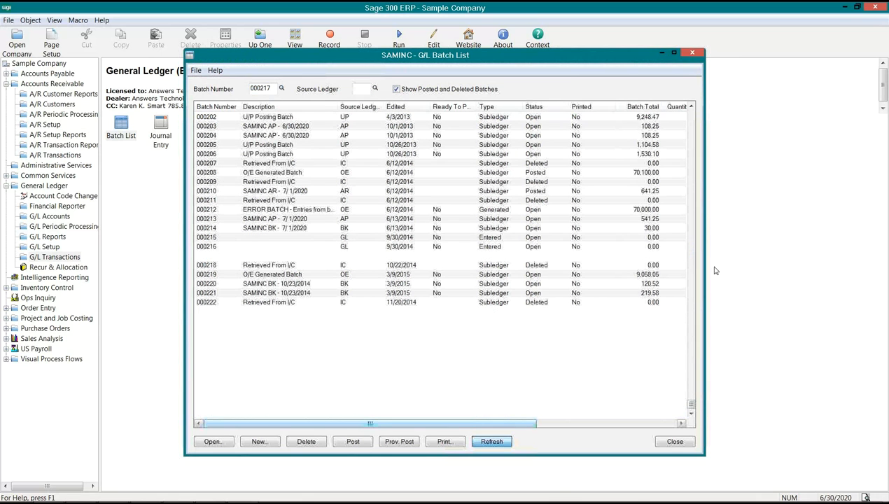
# Open the last O/E Generated Batch in the list and check the Optional Fields column of its journal detail lines
pyautogui.click(690, 413)
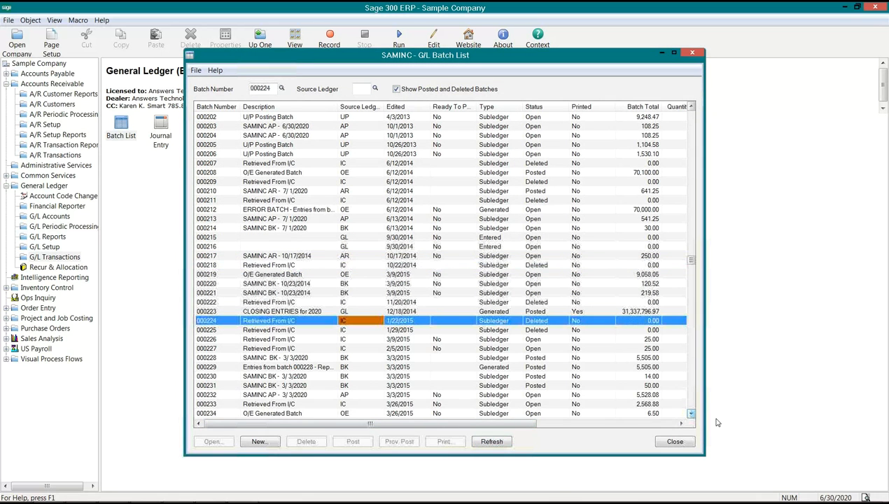
pyautogui.click(690, 414)
pyautogui.click(690, 414)
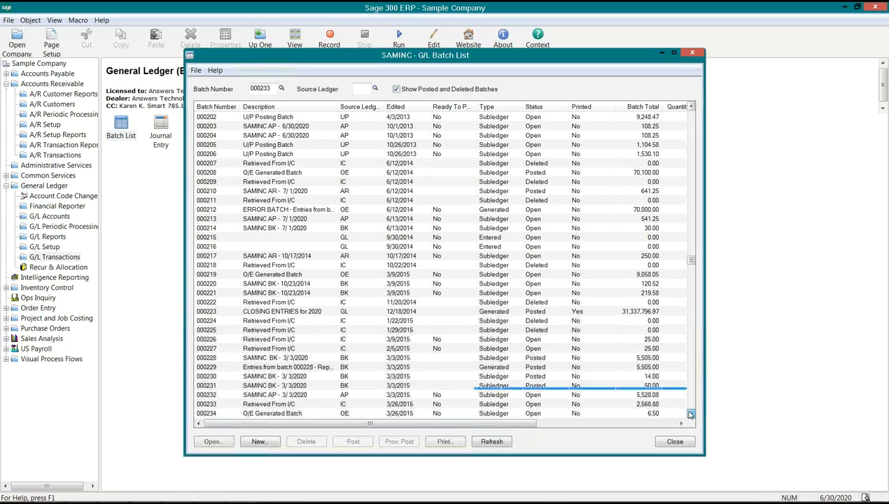
pyautogui.click(214, 441)
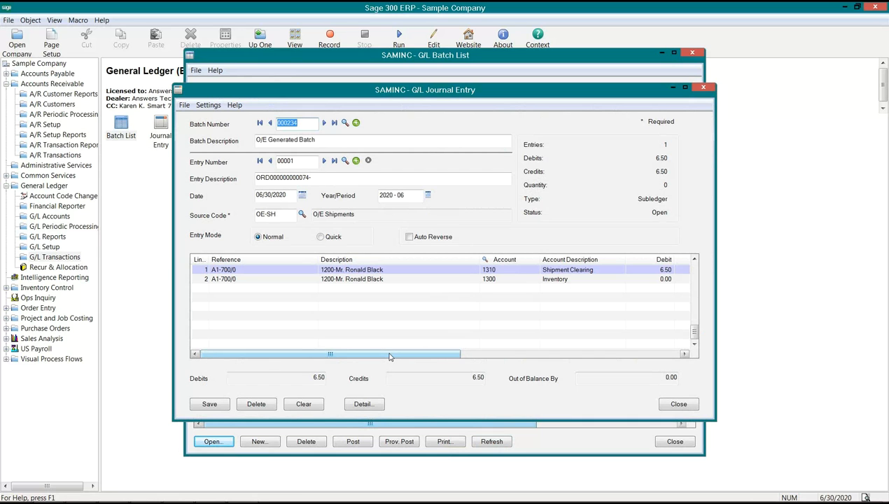
pyautogui.moveTo(389, 356); pyautogui.dragTo(596, 342)
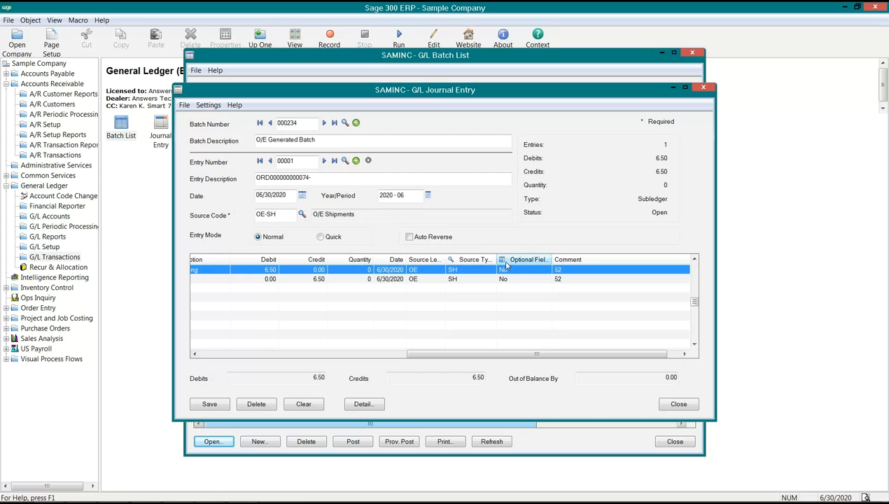
pyautogui.moveTo(485, 355); pyautogui.dragTo(281, 350)
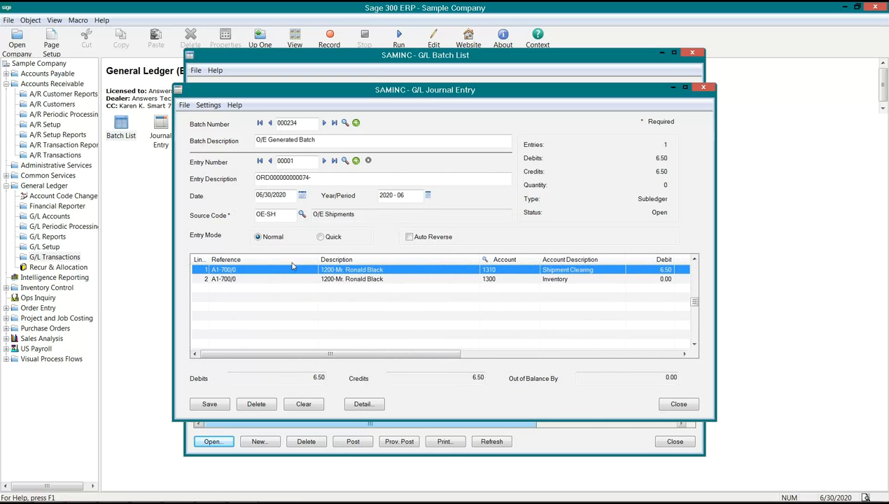
# Drill down from the journal entry to its source shipment, select the item line, and close the shipment and journal entry
pyautogui.click(369, 161)
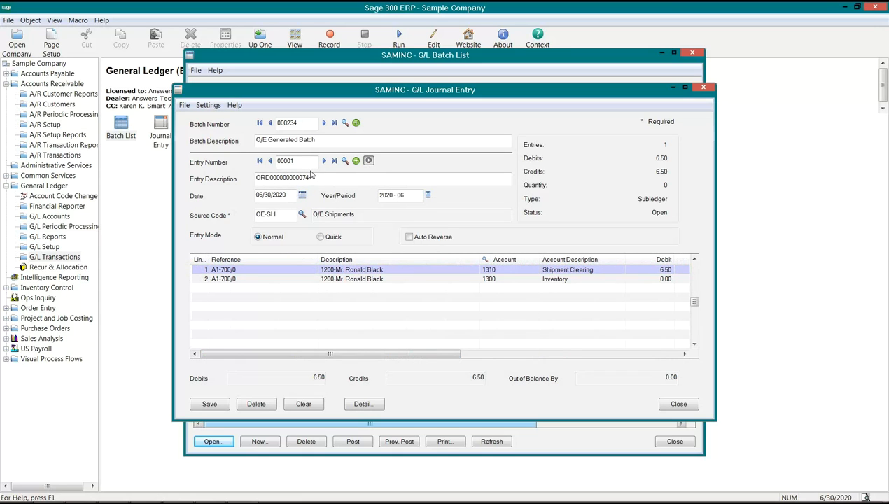
pyautogui.click(369, 161)
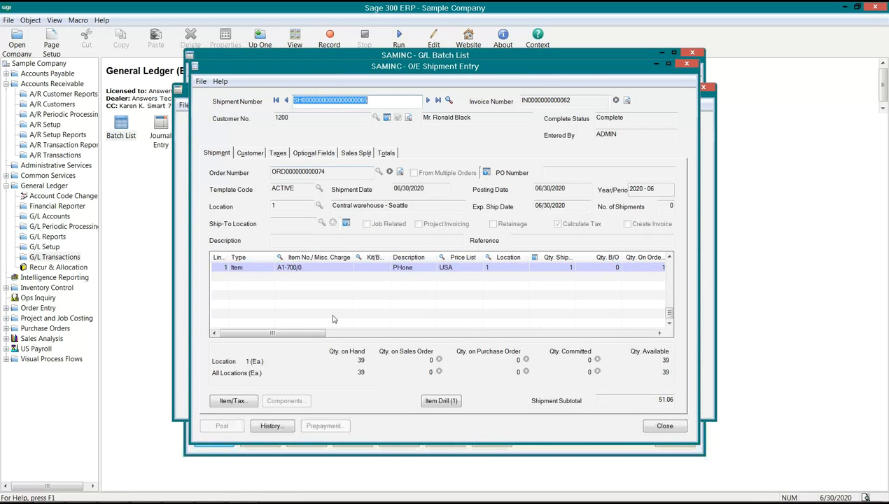
pyautogui.click(295, 268)
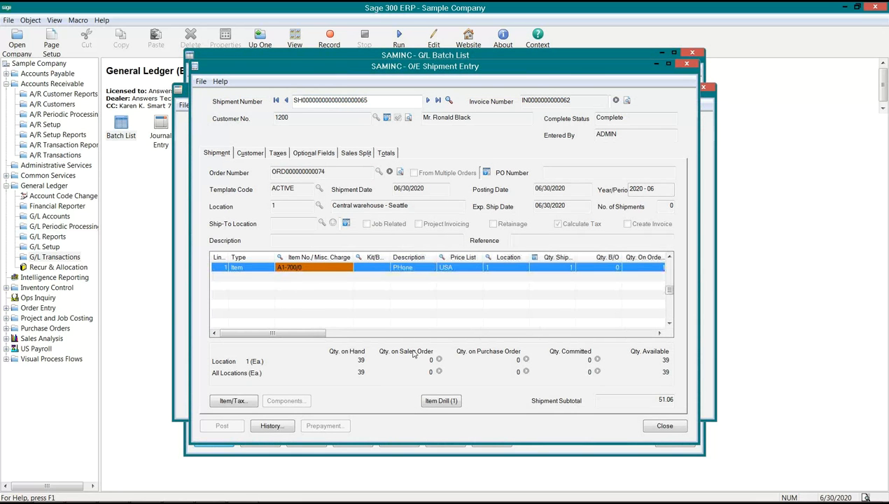
pyautogui.click(662, 426)
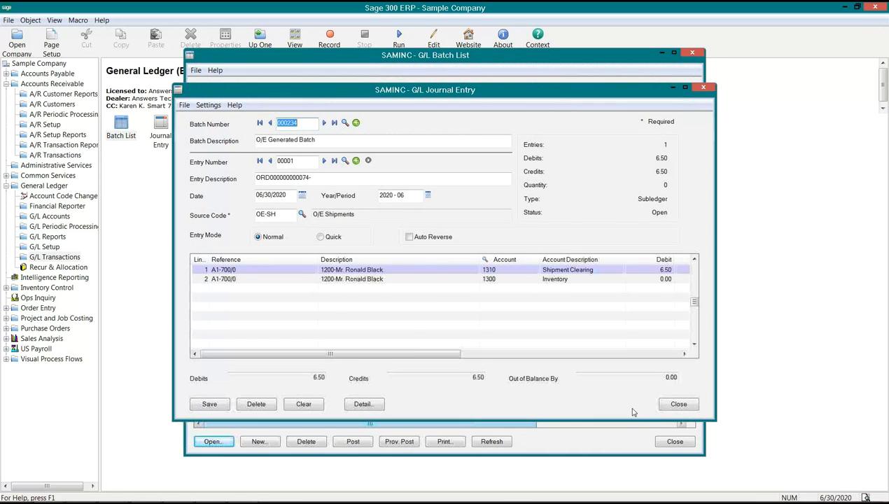
pyautogui.click(678, 404)
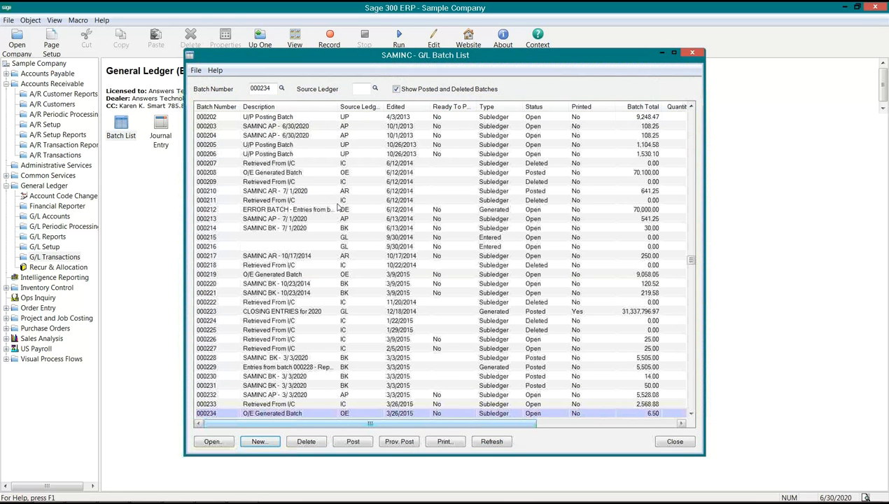
# Reopen the last O/E Generated Batch, drill down to its shipment, and review the CELL optional field on the item line
pyautogui.doubleClick(303, 414)
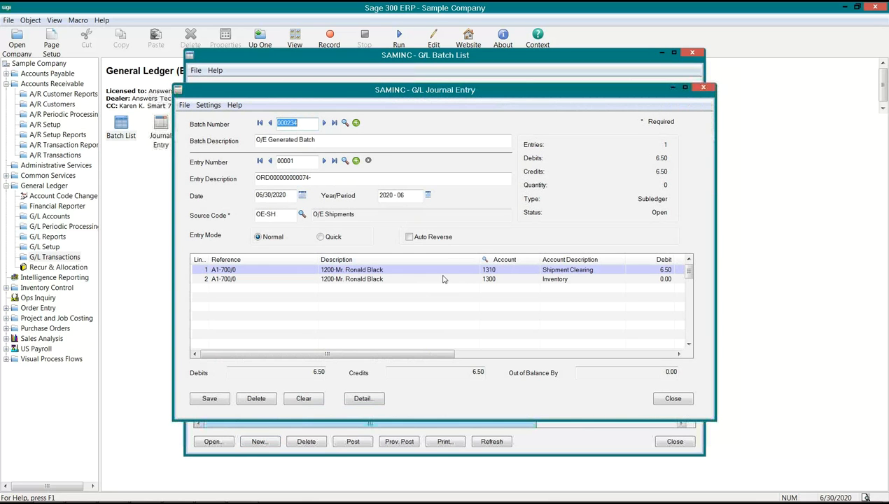
pyautogui.click(369, 162)
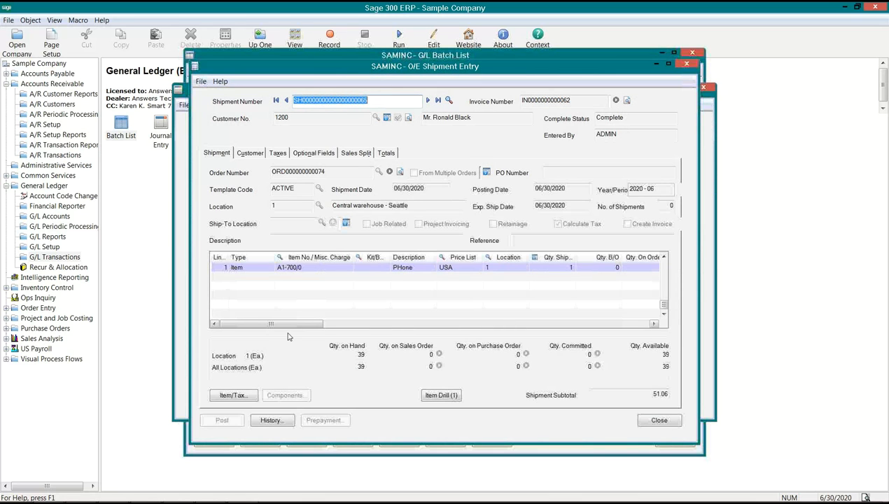
pyautogui.moveTo(272, 324); pyautogui.dragTo(348, 325)
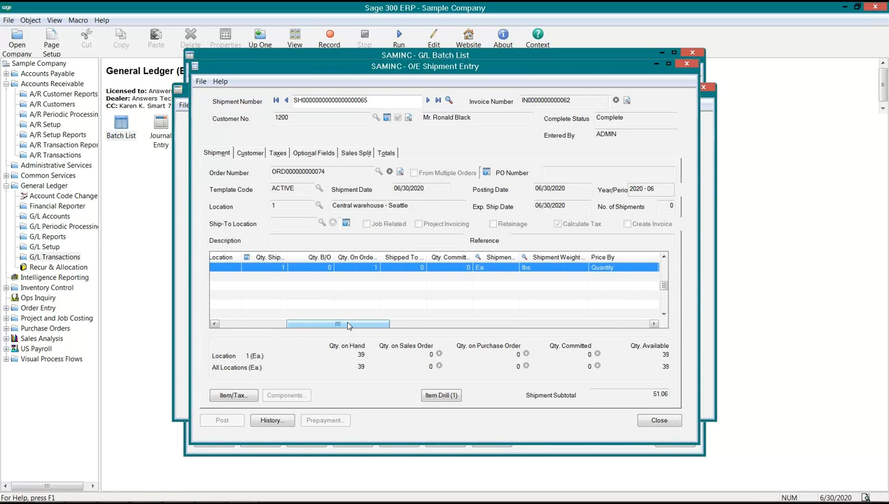
pyautogui.click(233, 394)
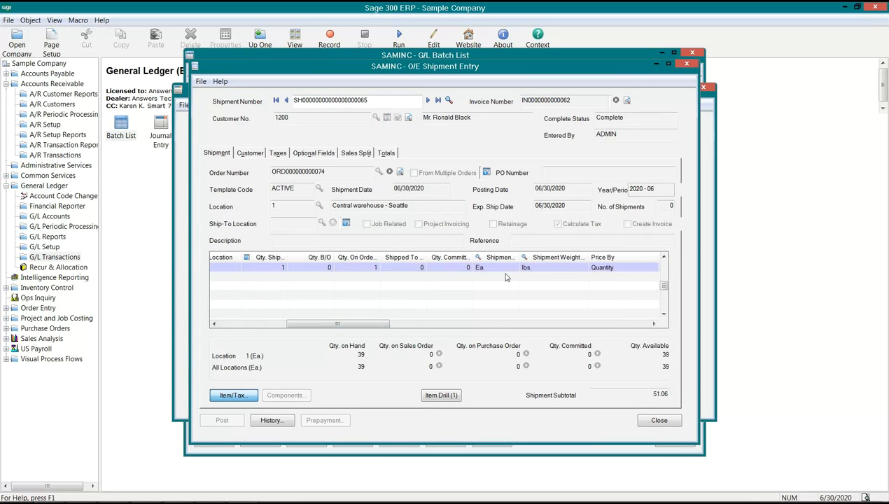
pyautogui.click(267, 282)
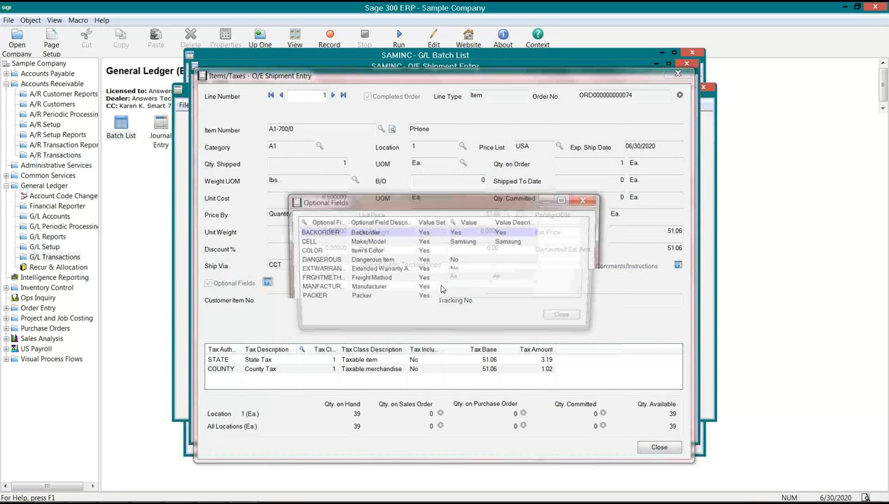
pyautogui.click(351, 243)
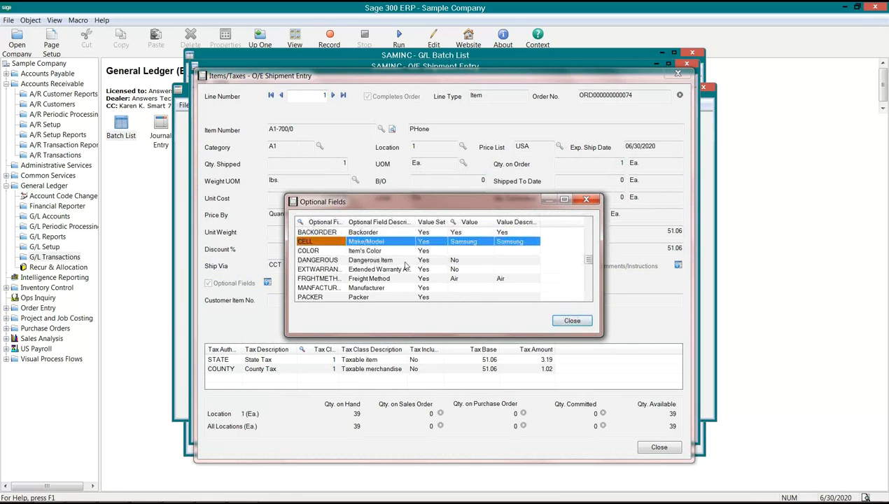
# Close the shipment's optional fields and item details, the shipment, the G/L journal entry and the G/L Batch List
pyautogui.click(570, 321)
pyautogui.click(656, 447)
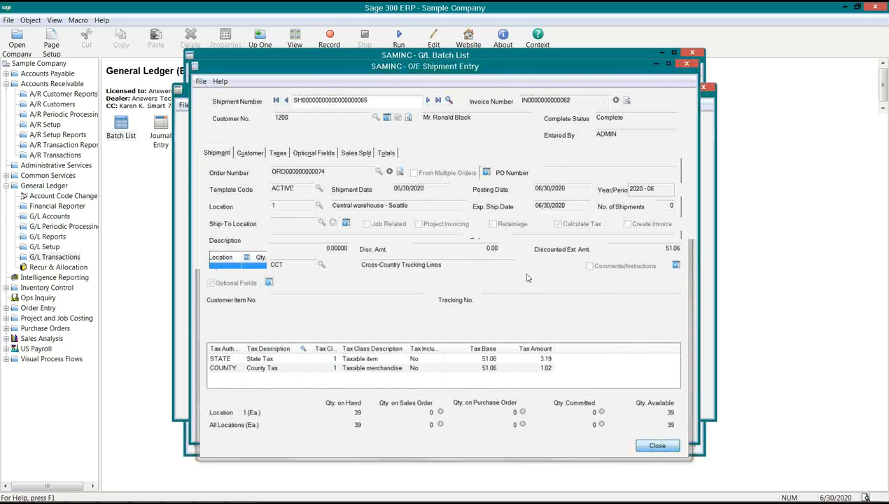
pyautogui.click(656, 422)
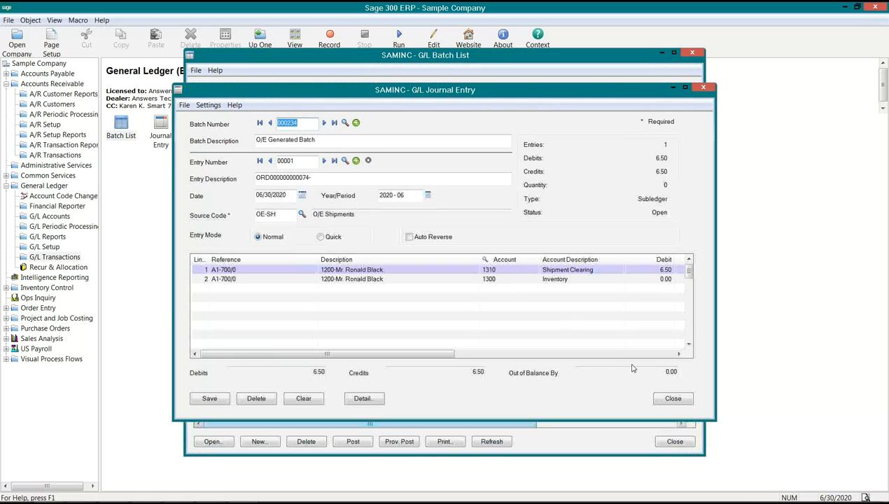
pyautogui.click(670, 399)
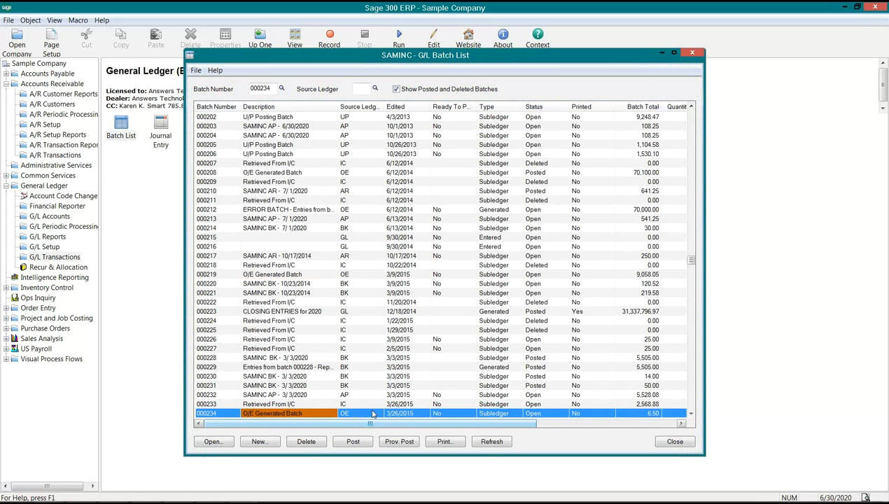
pyautogui.click(671, 441)
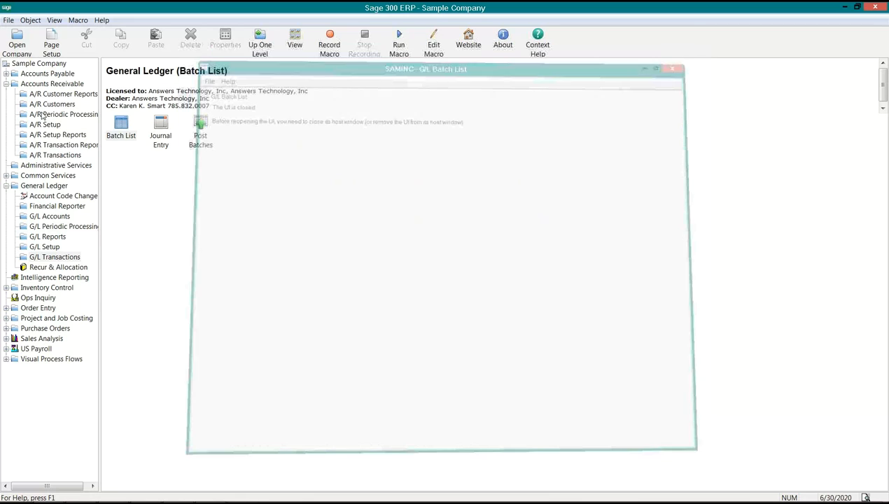
# Open the O/E invoices/credit notes batch from the A/R Invoice Batch List and dismiss the messages
pyautogui.click(48, 155)
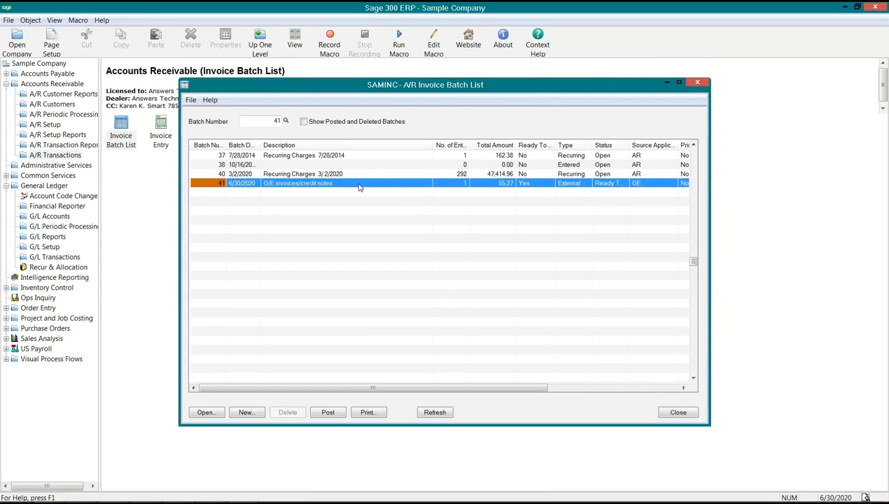
pyautogui.click(359, 185)
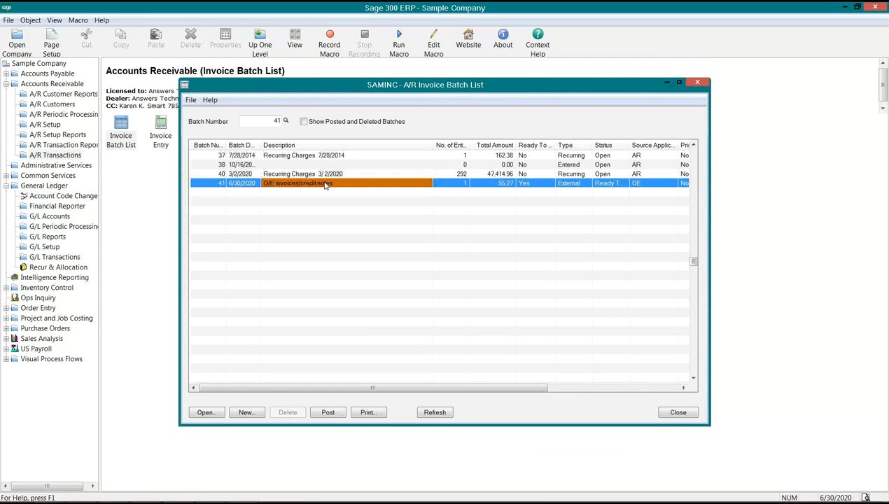
pyautogui.click(209, 415)
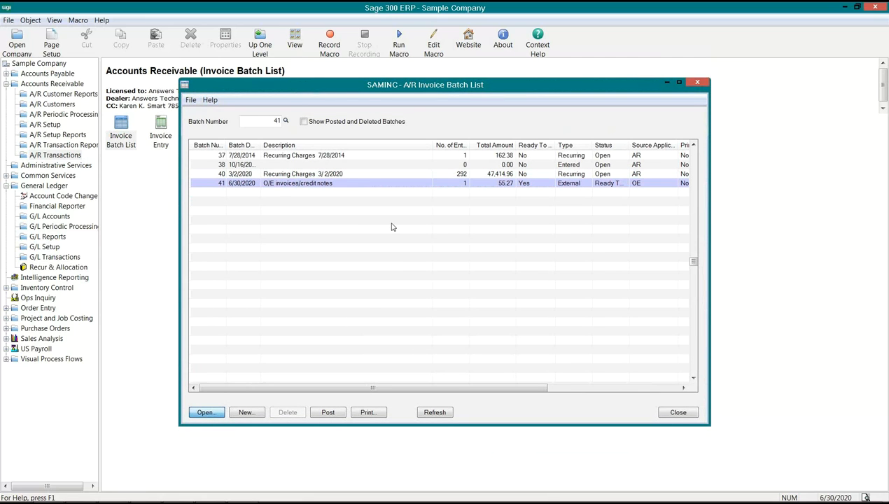
pyautogui.doubleClick(336, 181)
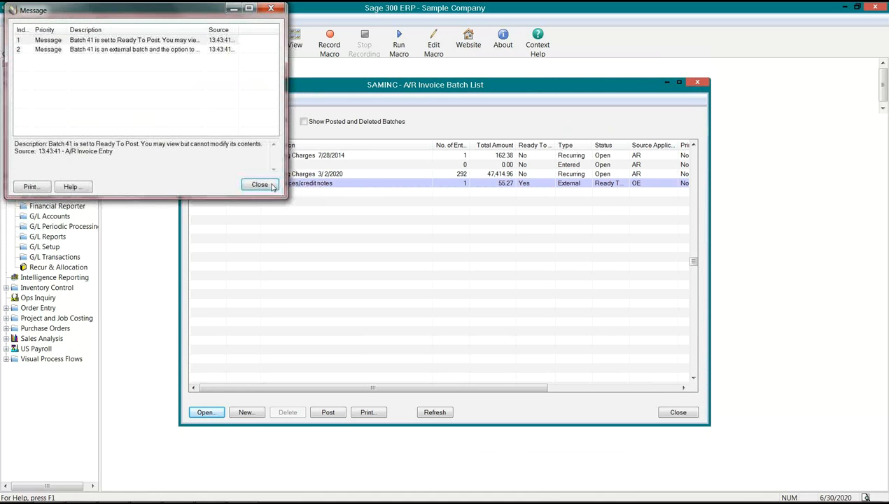
pyautogui.click(260, 185)
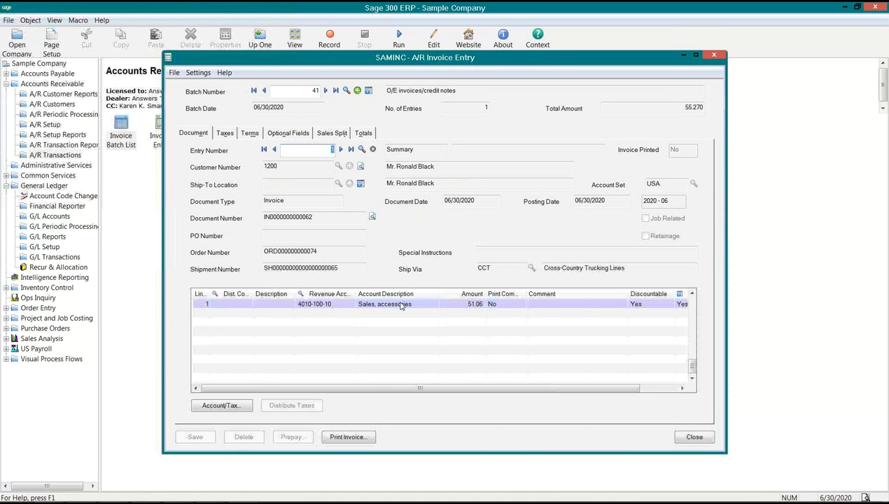
# Open the account and tax details of the invoice's Sales, accessories line and review its CELL optional field
pyautogui.click(401, 306)
pyautogui.click(232, 404)
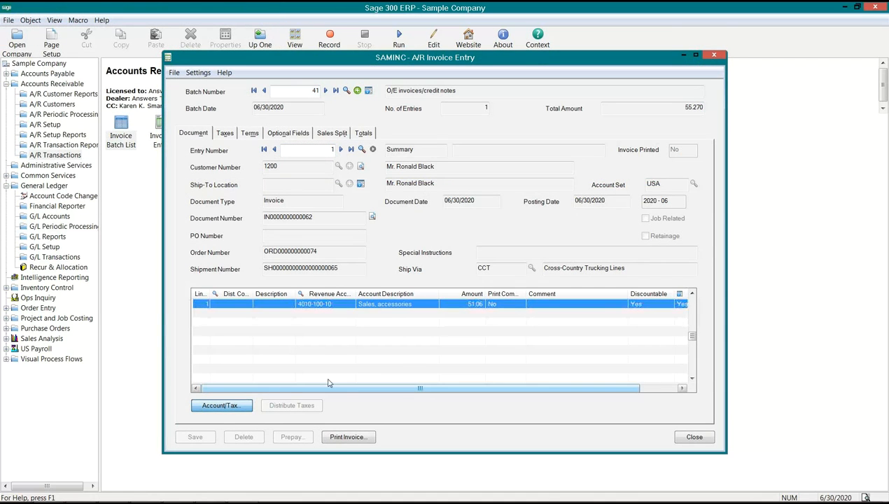
pyautogui.click(519, 301)
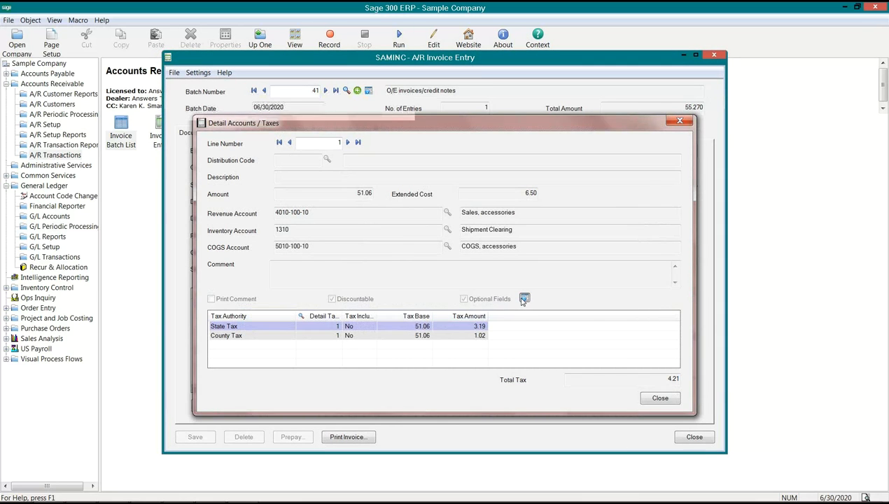
pyautogui.click(308, 241)
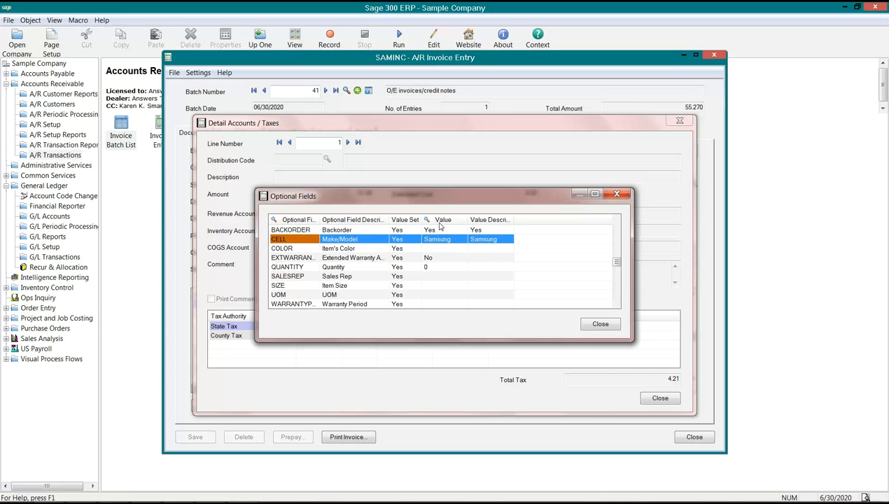
# Recheck the invoice line's optional fields, then close its account and tax details and the A/R Invoice Entry
pyautogui.click(596, 326)
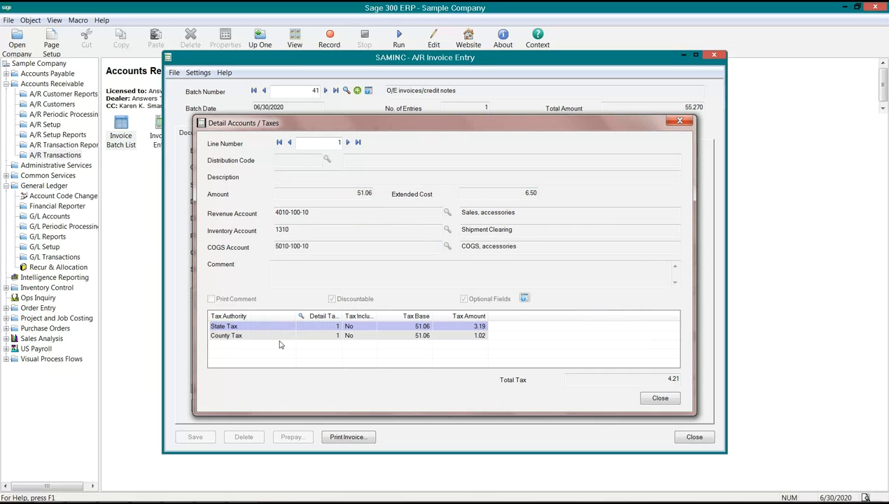
pyautogui.click(524, 299)
pyautogui.press('Down')
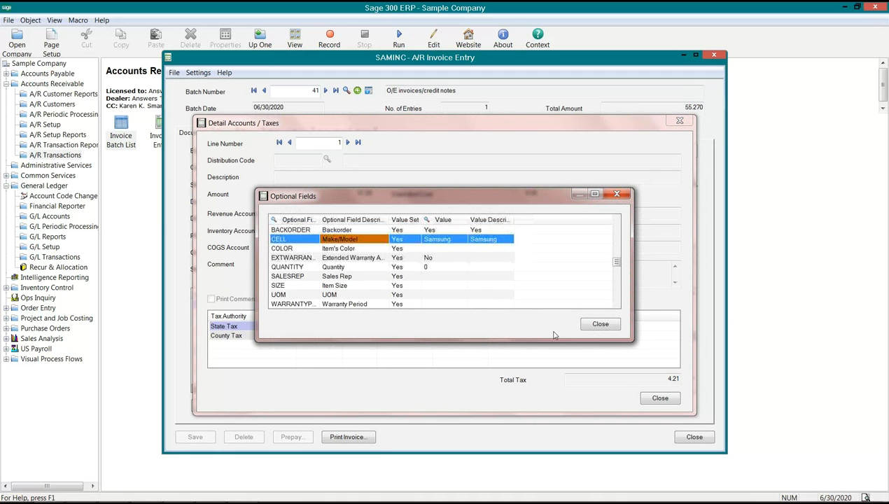
pyautogui.click(600, 325)
pyautogui.click(659, 397)
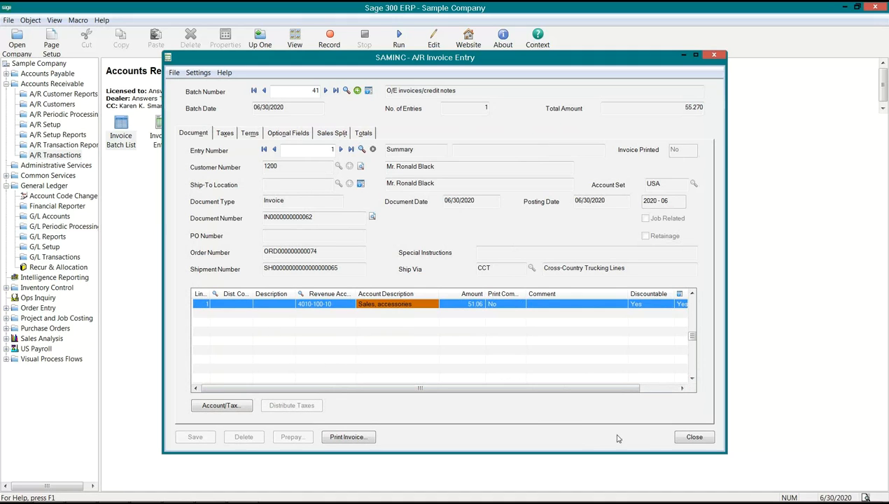
pyautogui.click(692, 437)
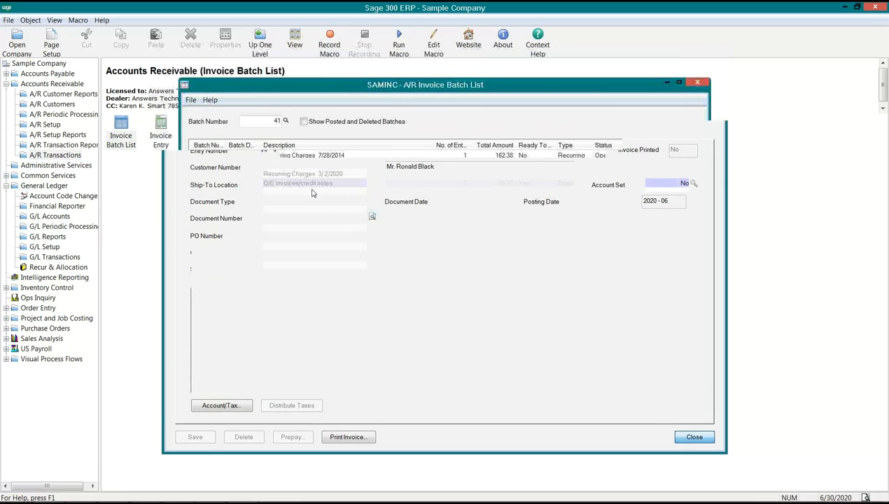
# Post the O/E invoices/credit notes batch, then refresh and close the A/R Invoice Batch List
pyautogui.click(329, 412)
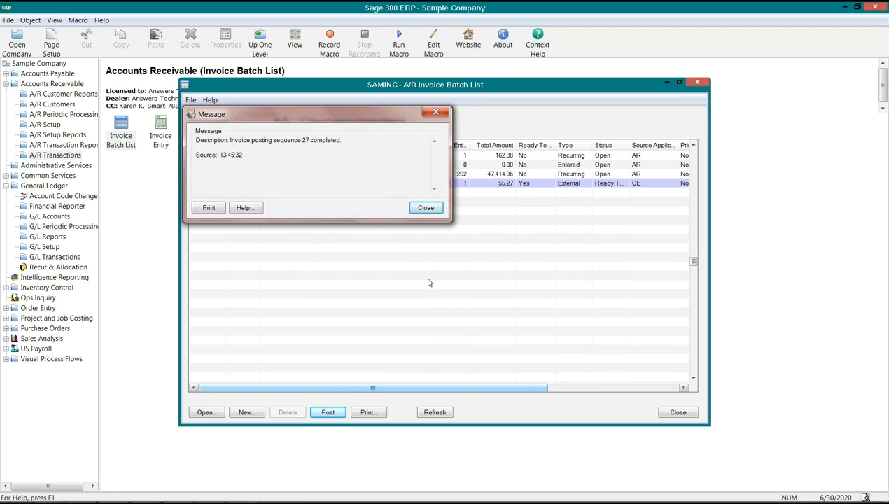
pyautogui.click(424, 208)
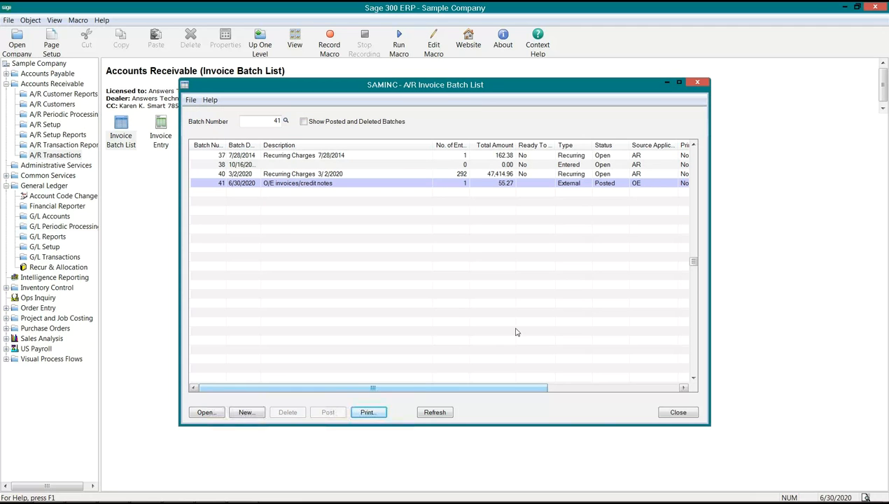
pyautogui.click(438, 414)
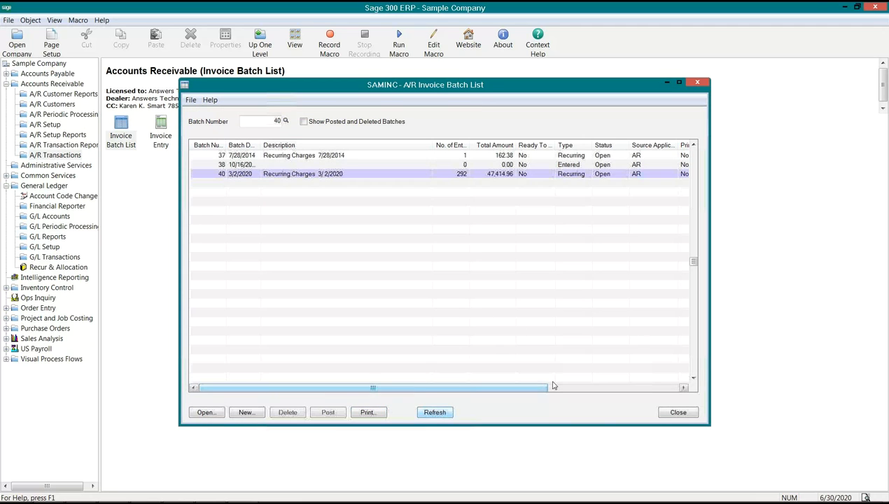
pyautogui.click(678, 412)
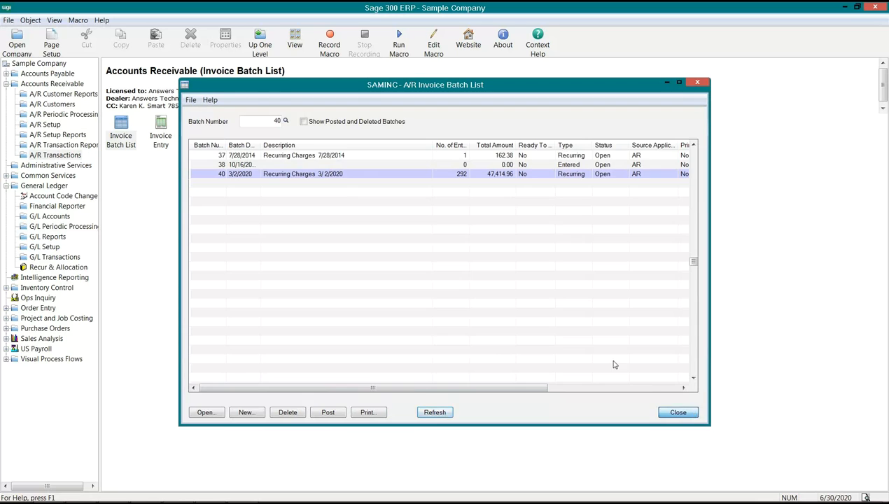
# Review the G/L optional fields defined for Transaction Details in G/L Setup, then close them
pyautogui.click(57, 154)
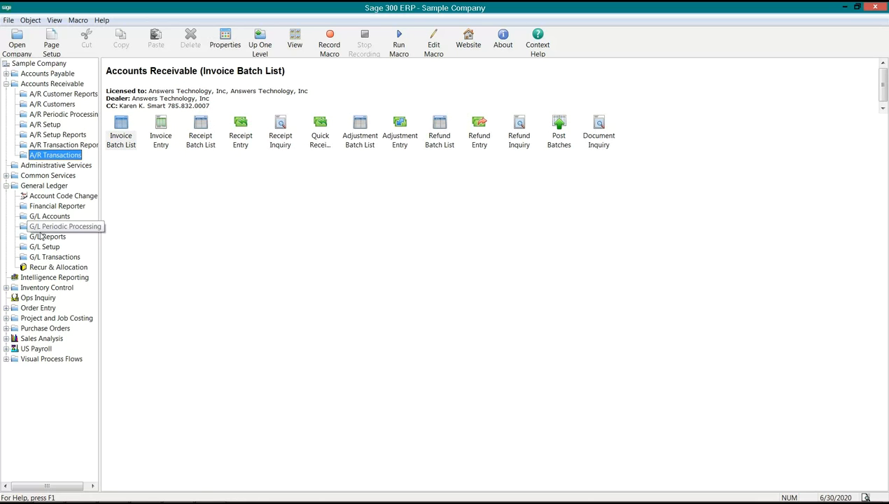
pyautogui.click(45, 246)
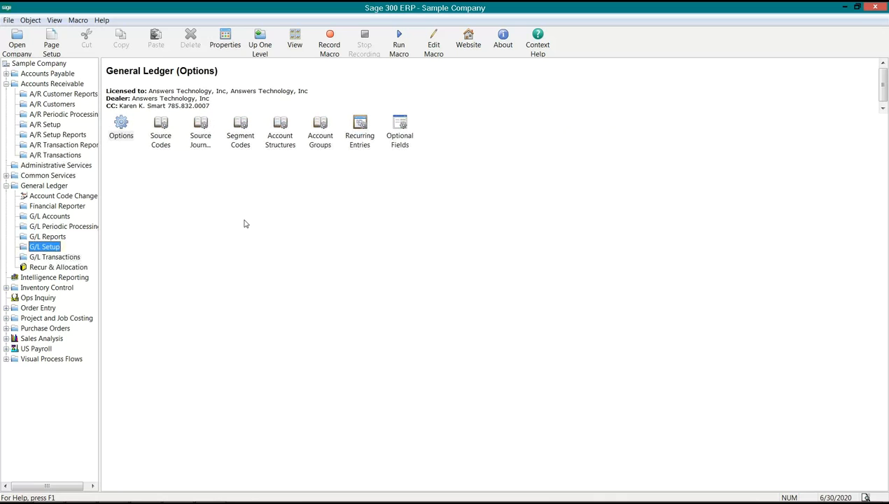
pyautogui.click(401, 134)
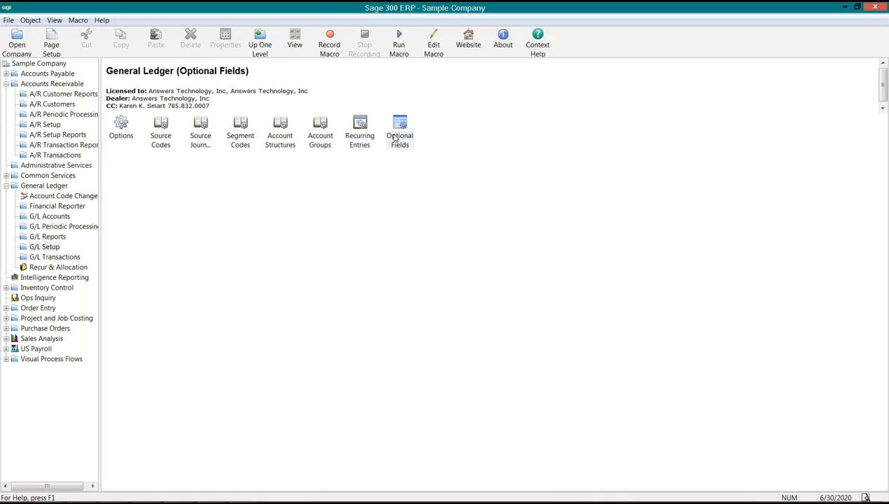
pyautogui.doubleClick(394, 138)
pyautogui.click(405, 152)
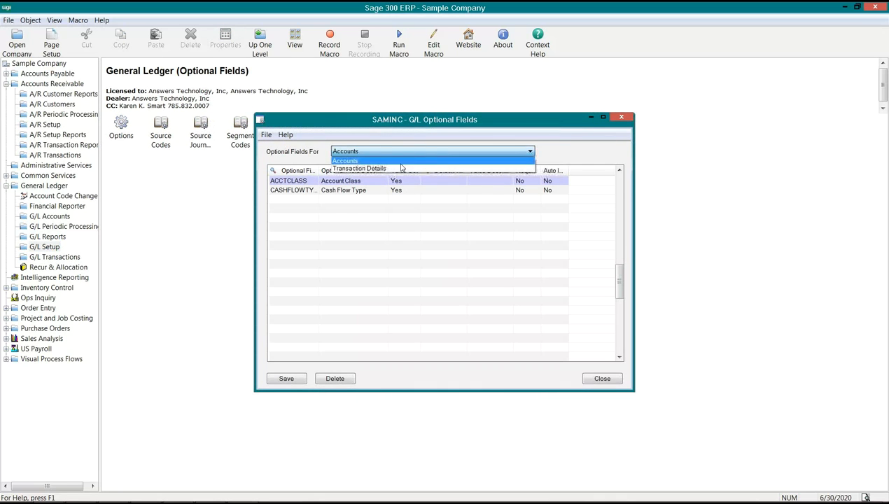
pyautogui.click(402, 168)
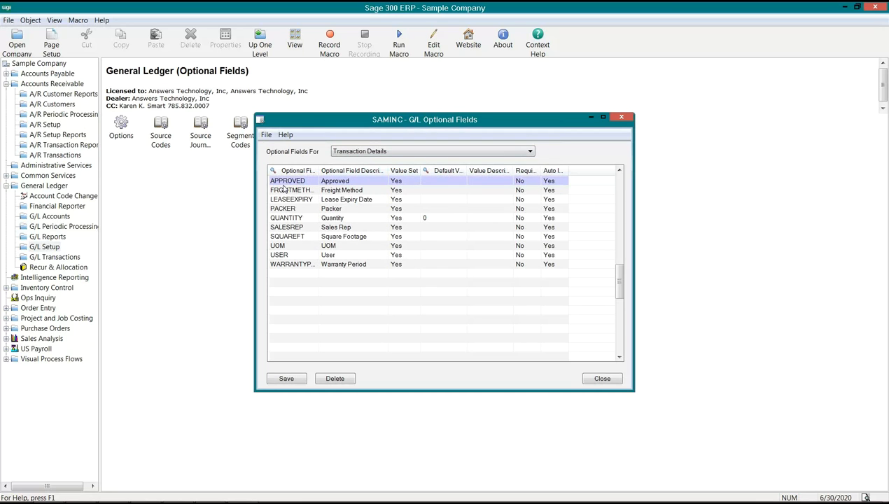
pyautogui.click(297, 200)
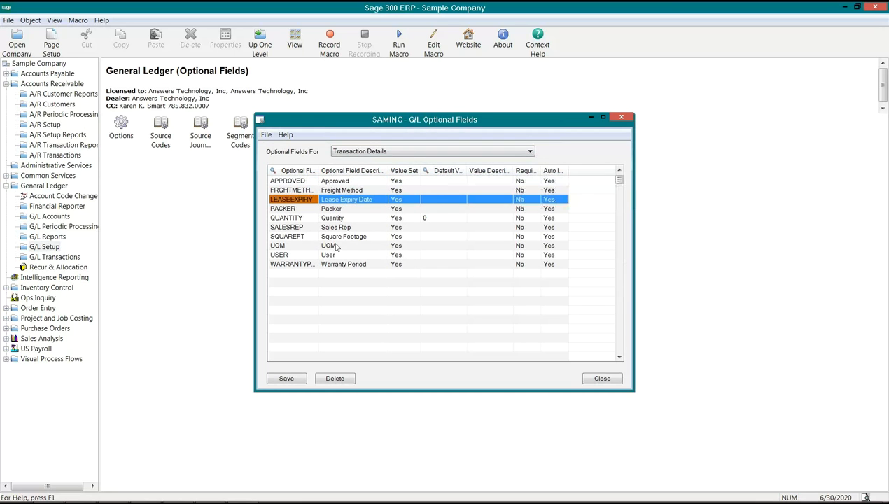
pyautogui.click(601, 379)
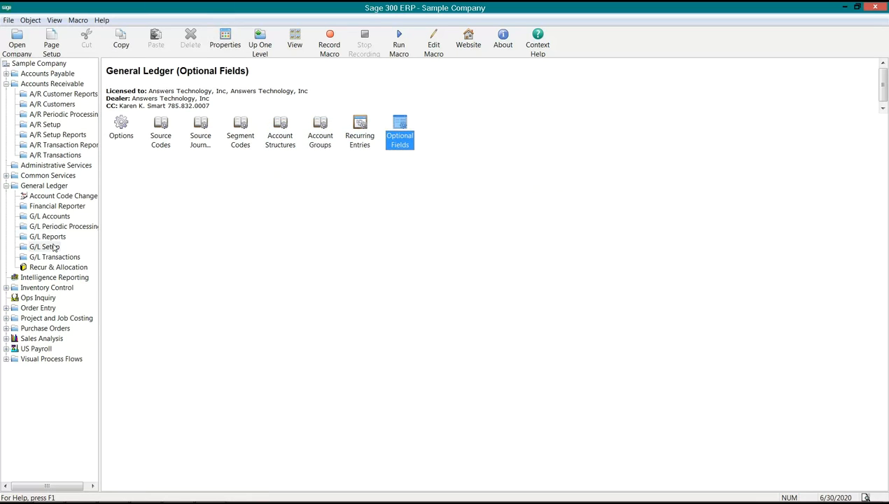
# Open the G/L Batch List, hide posted and deleted batches, and go to the last O/E Generated Batch
pyautogui.click(49, 258)
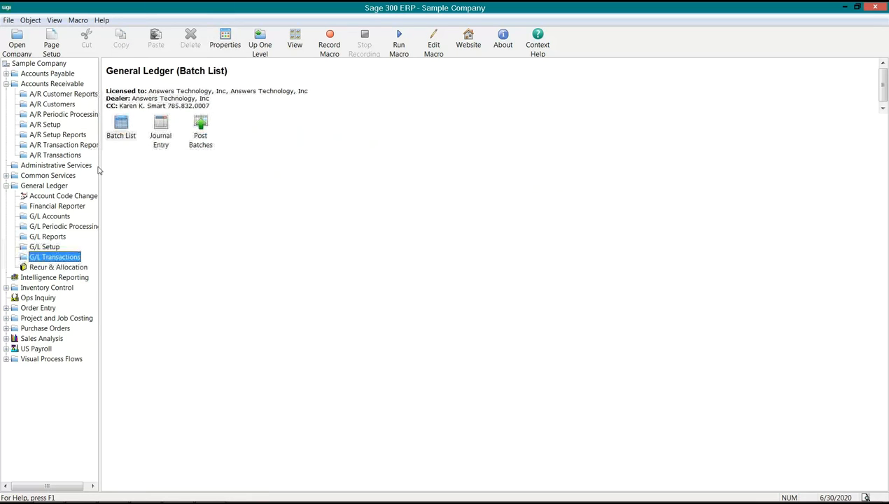
pyautogui.click(112, 137)
pyautogui.click(115, 142)
pyautogui.doubleClick(115, 142)
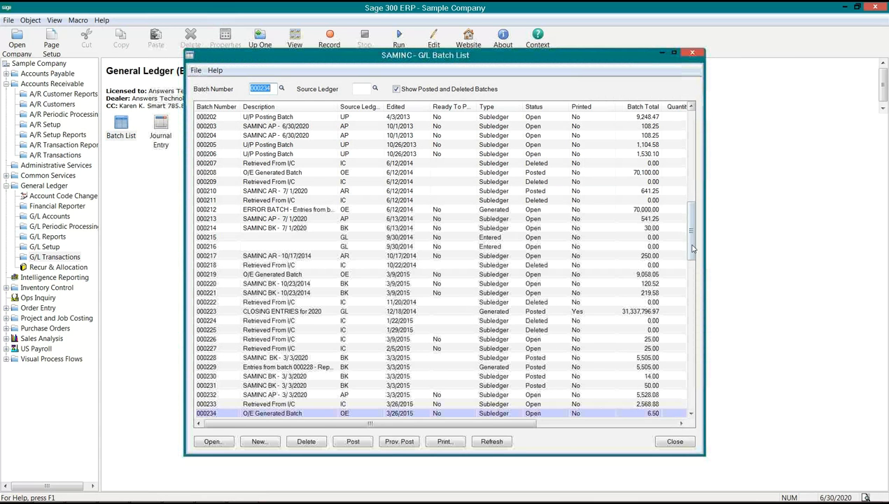
pyautogui.moveTo(690, 248); pyautogui.dragTo(695, 417)
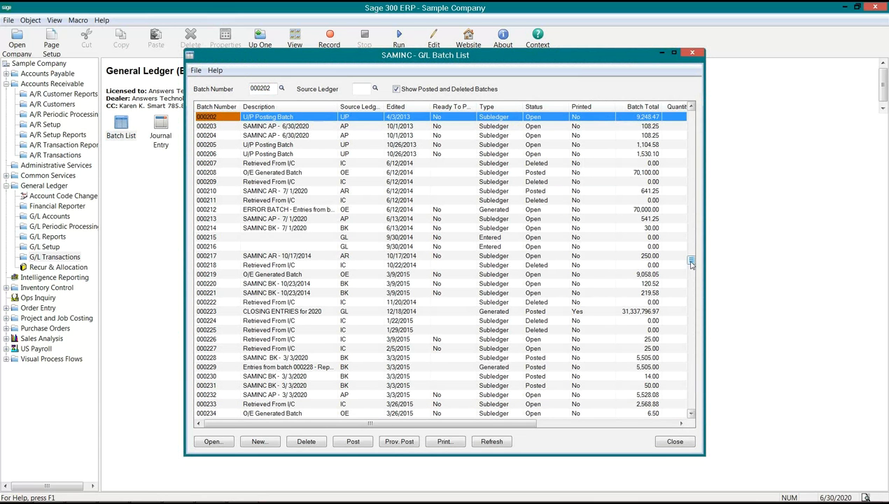
pyautogui.click(275, 412)
pyautogui.click(276, 413)
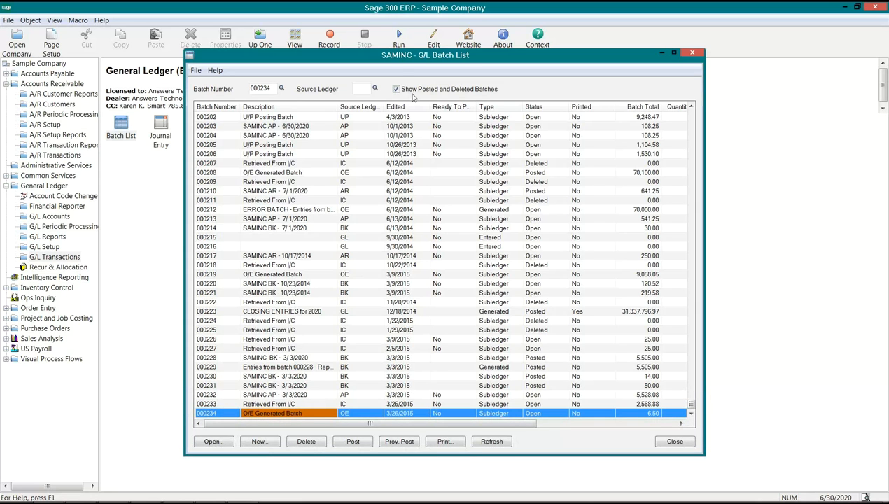
pyautogui.click(396, 89)
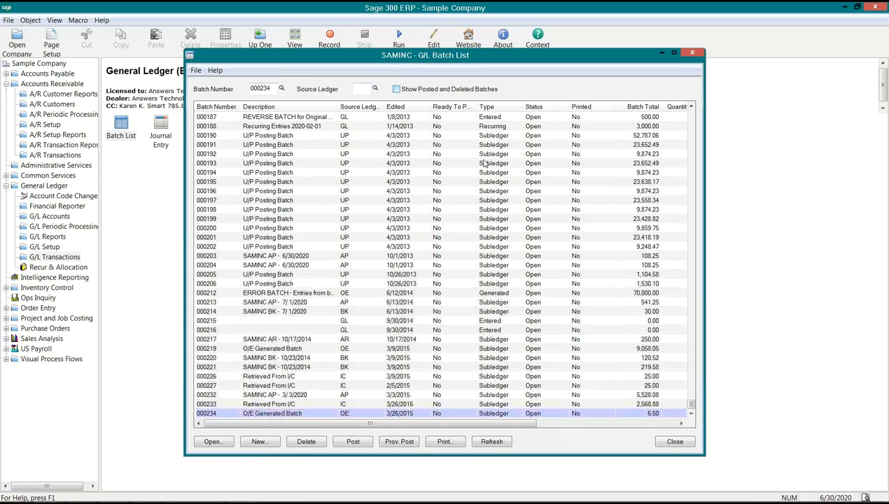
pyautogui.click(691, 413)
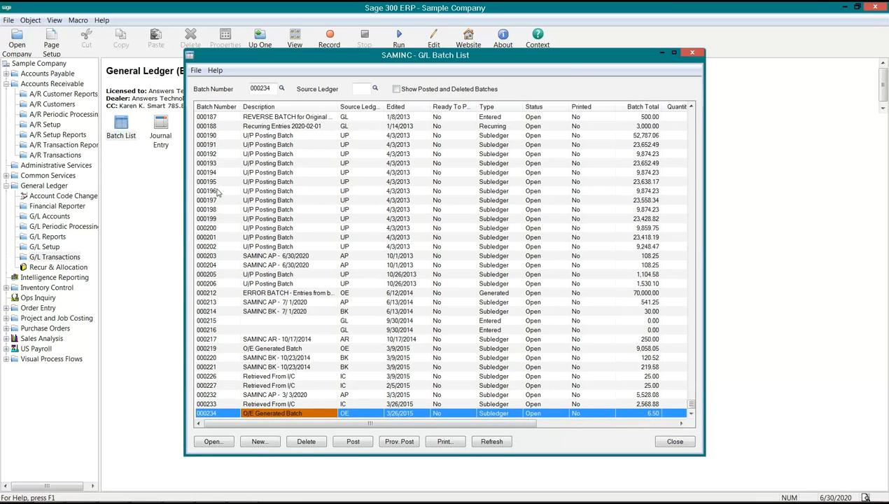
# Check the Create G/L Transactions options in the A/R G/L Integration setup and close it without changes
pyautogui.click(39, 120)
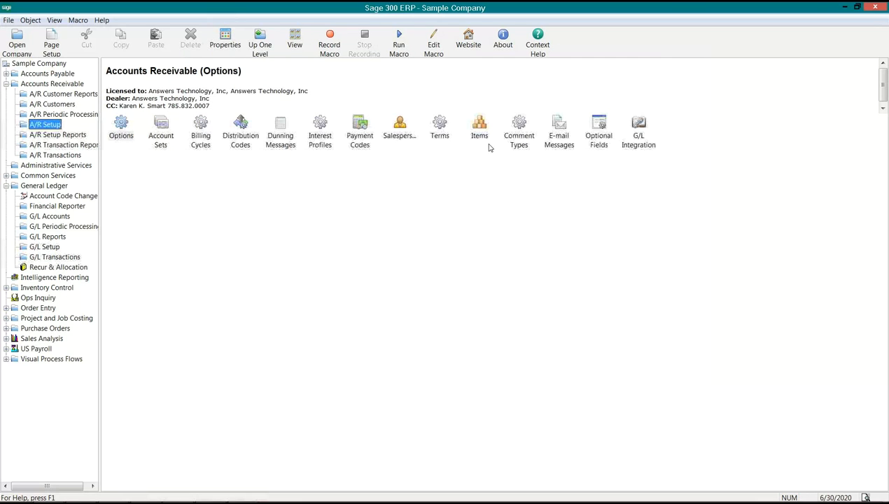
pyautogui.doubleClick(638, 130)
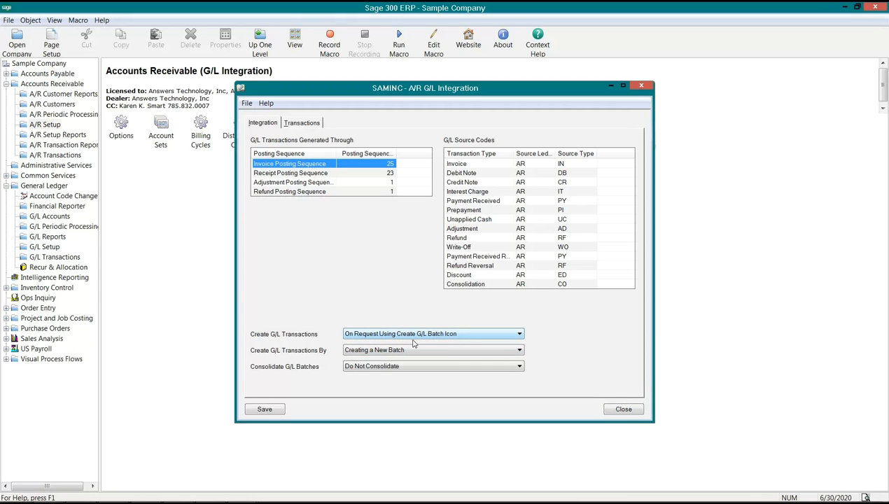
pyautogui.click(518, 334)
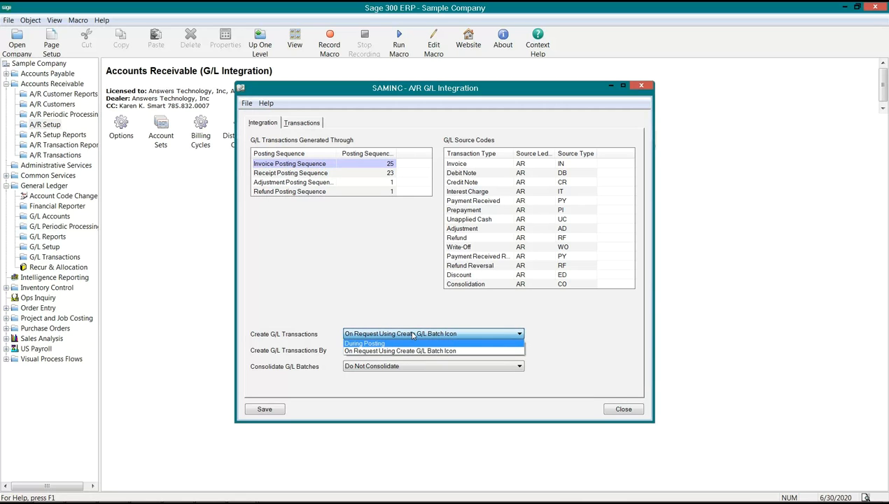
pyautogui.click(413, 334)
pyautogui.click(624, 408)
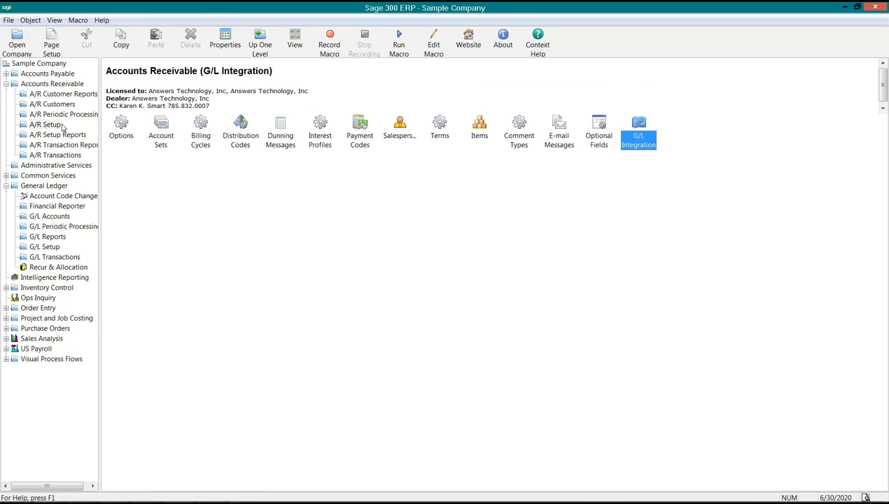
# Create the G/L batch from the A/R invoice batches only, then dismiss the message and close the form
pyautogui.click(61, 114)
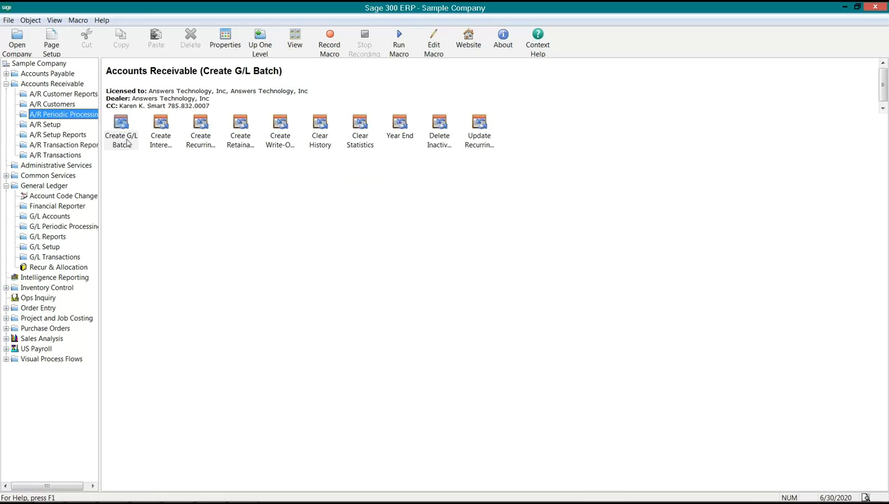
pyautogui.doubleClick(121, 133)
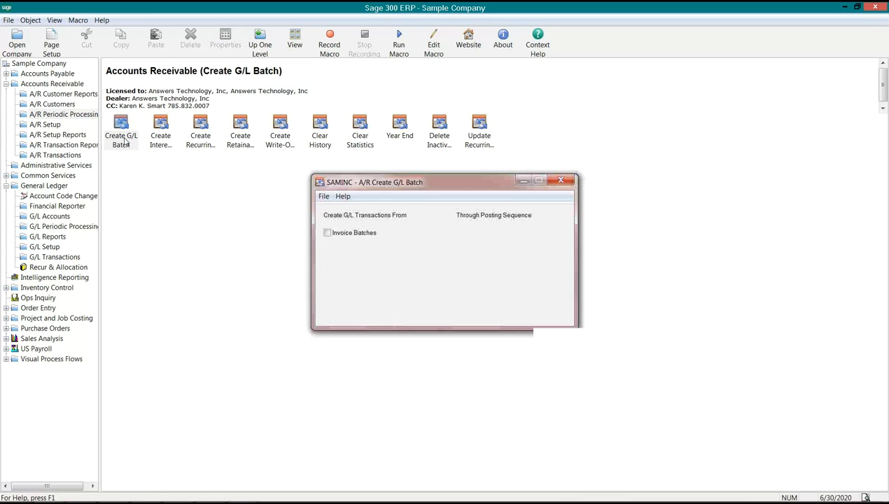
pyautogui.click(329, 233)
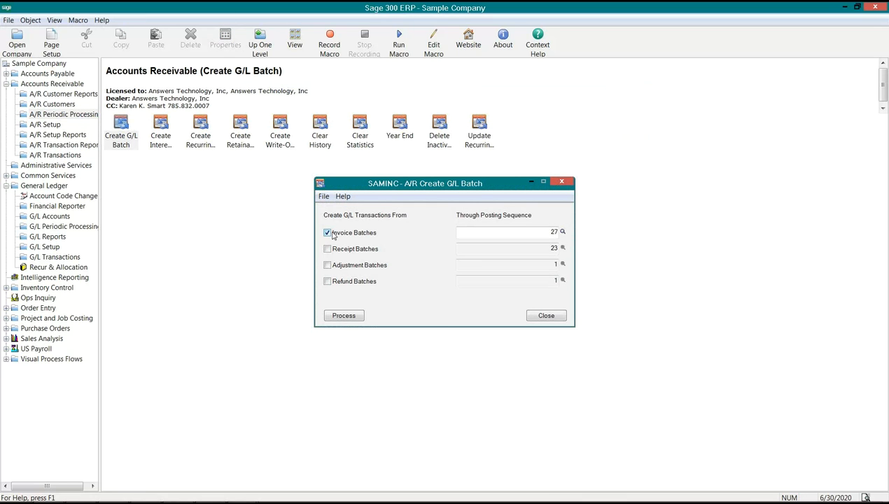
pyautogui.click(344, 315)
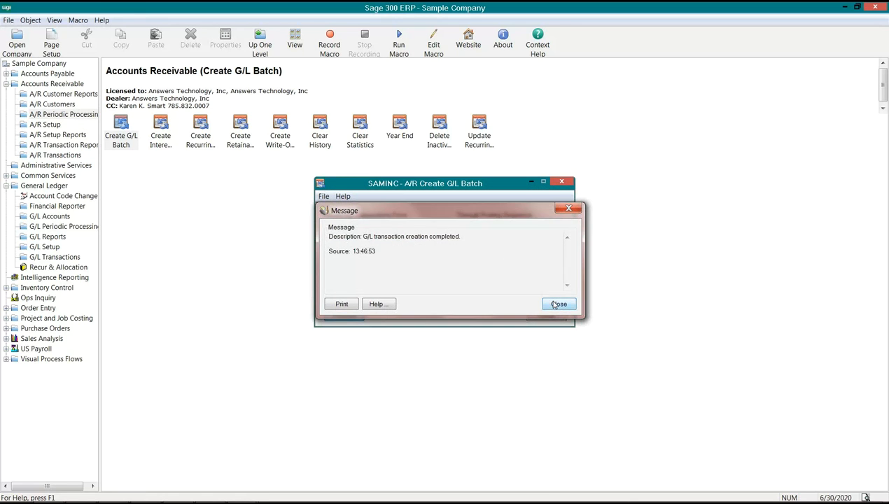
pyautogui.click(557, 304)
pyautogui.click(553, 315)
# Refresh the G/L Batch List, open batch 000236 (SAMINC AR - 6/30/2020), and select its COGS, accessories line
pyautogui.click(65, 258)
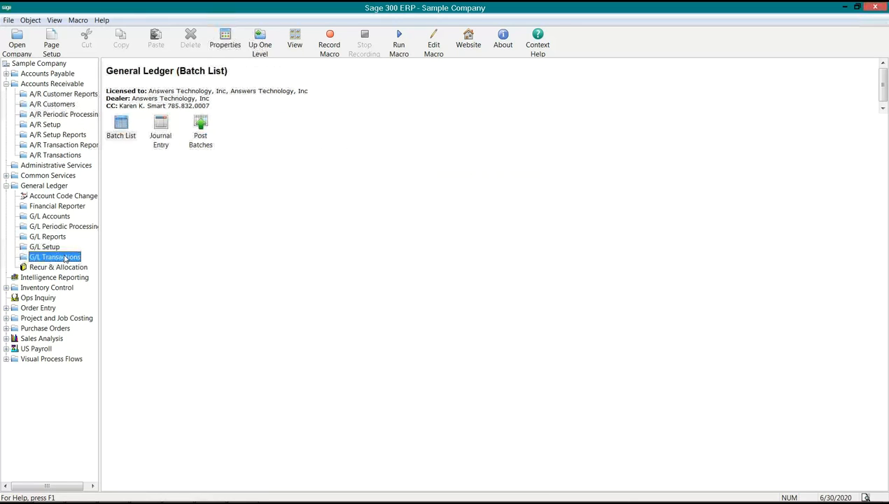
pyautogui.doubleClick(116, 133)
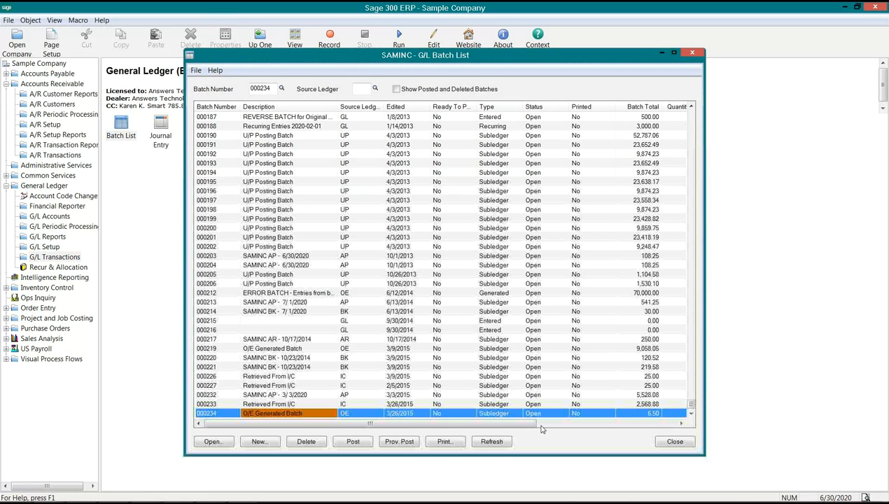
pyautogui.click(492, 442)
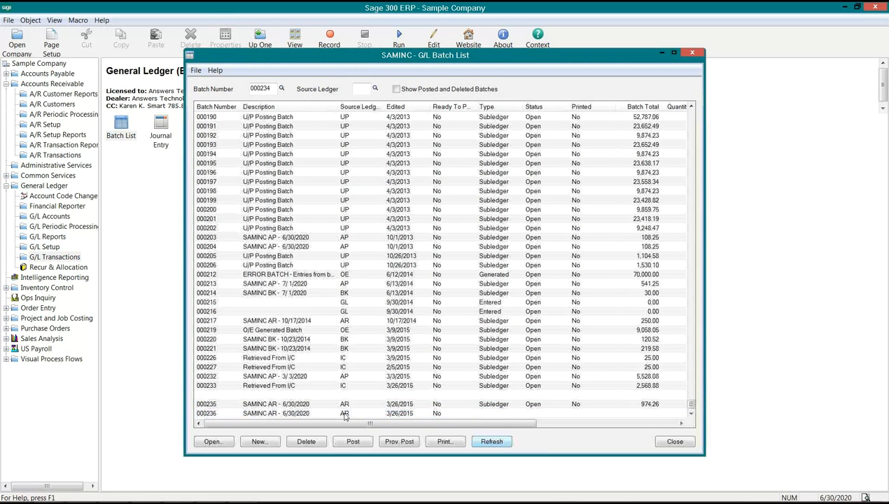
pyautogui.click(691, 413)
pyautogui.click(692, 414)
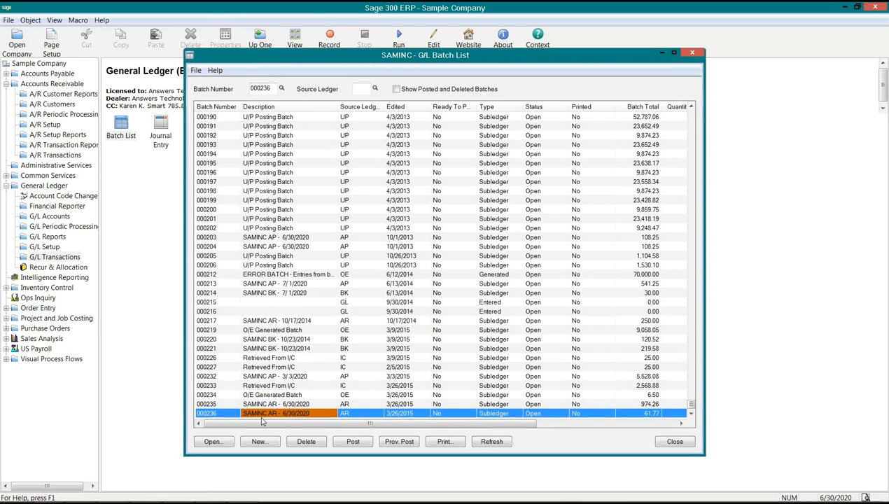
pyautogui.press('Tab')
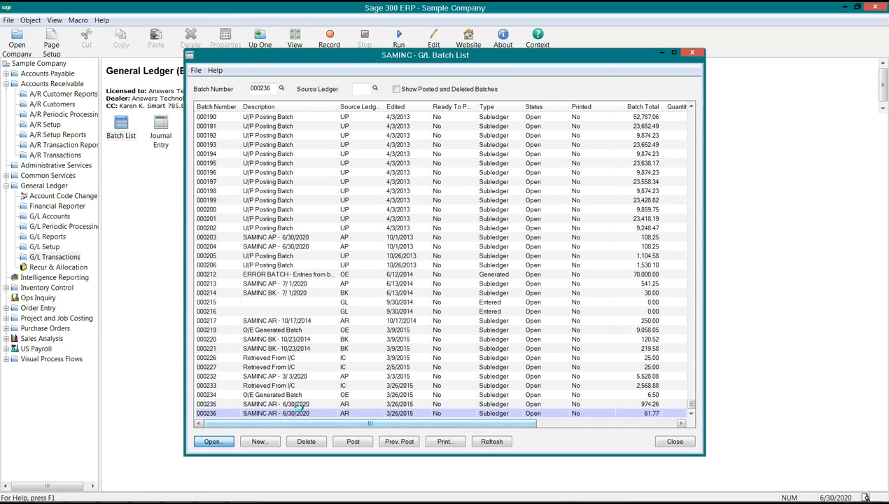
pyautogui.press('Return')
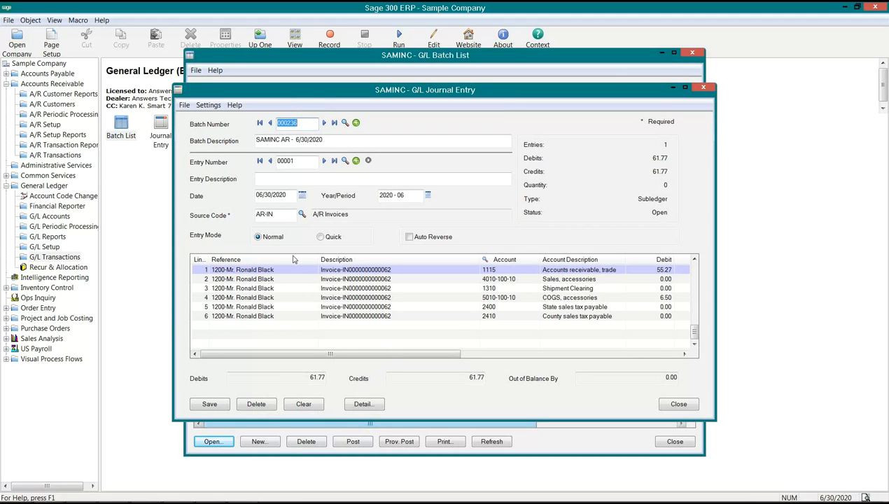
pyautogui.click(371, 300)
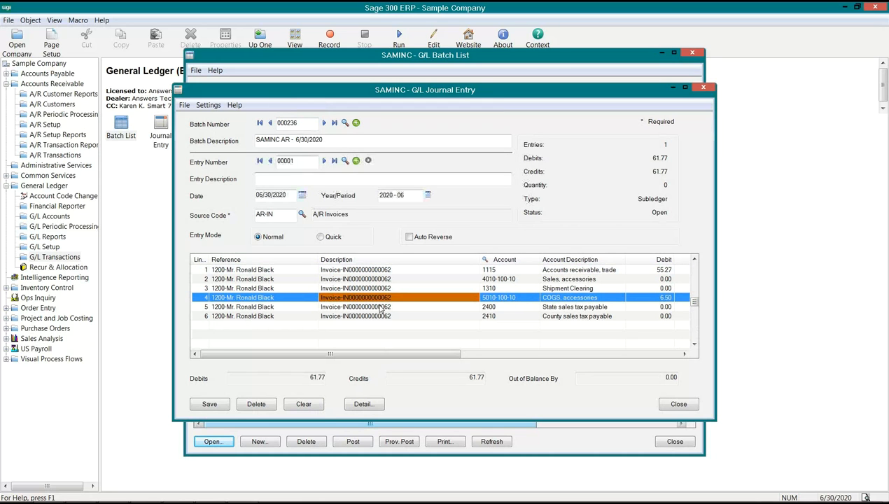
# Review the Optional Fields column for the lines of batch 000236, then close the journal entry
pyautogui.click(368, 161)
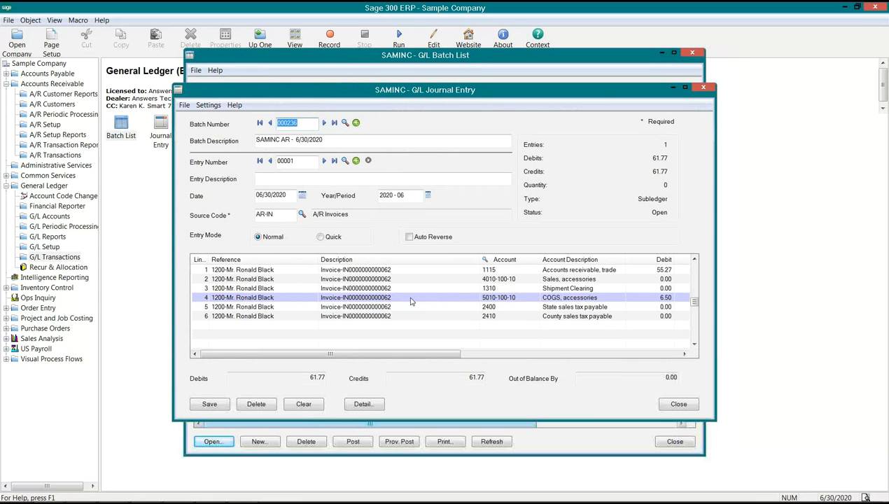
pyautogui.moveTo(426, 356); pyautogui.dragTo(647, 357)
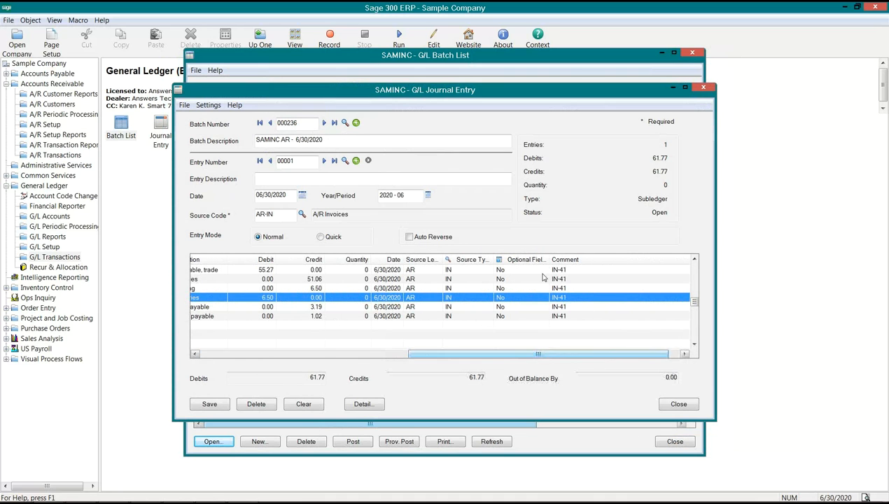
pyautogui.moveTo(470, 354); pyautogui.dragTo(260, 349)
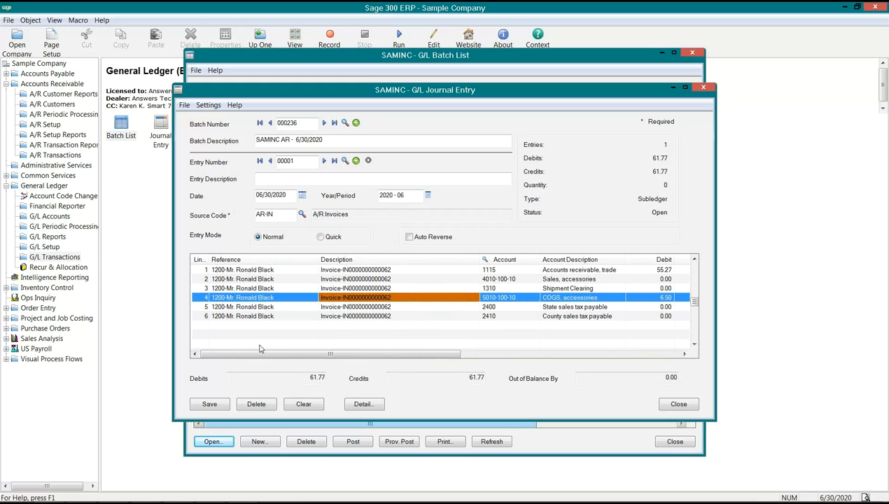
pyautogui.click(675, 405)
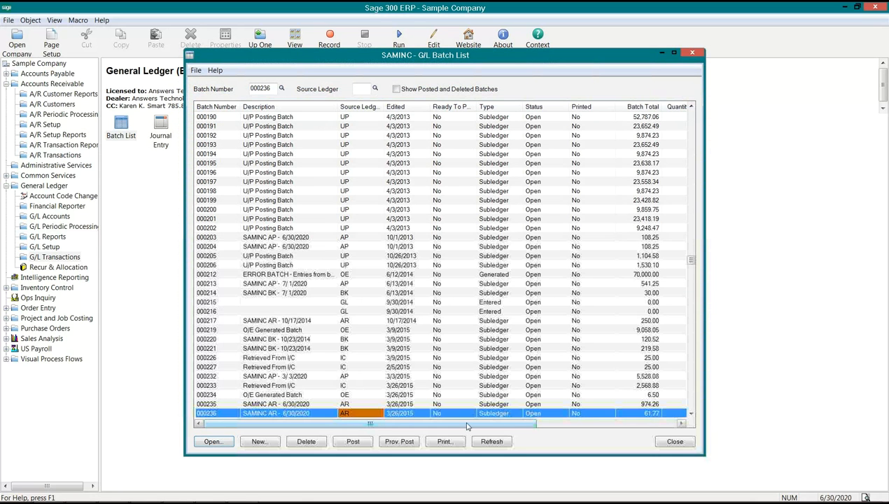
# Reopen batch 000236 and inspect the optional fields of its Accounts receivable, trade line
pyautogui.click(223, 442)
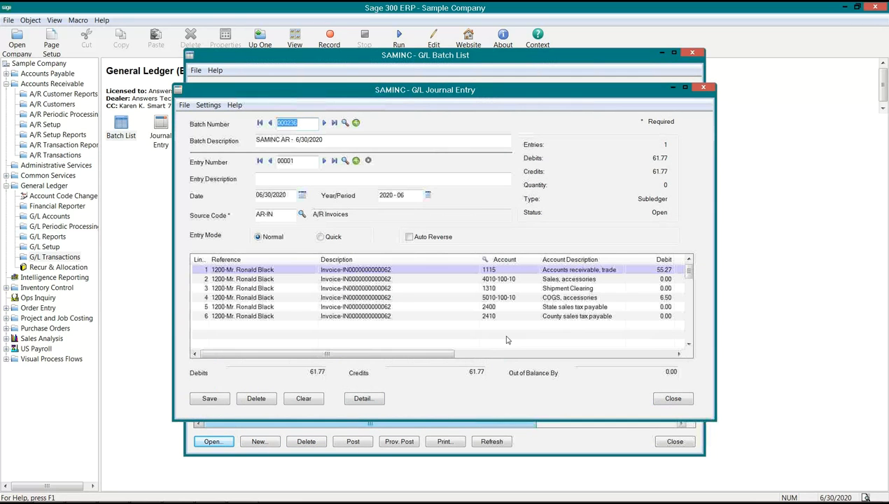
pyautogui.moveTo(422, 354); pyautogui.dragTo(619, 338)
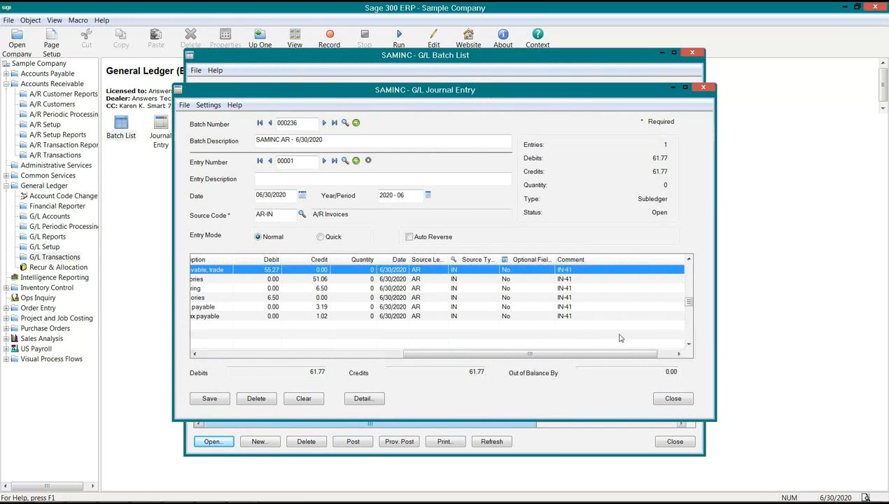
pyautogui.click(523, 261)
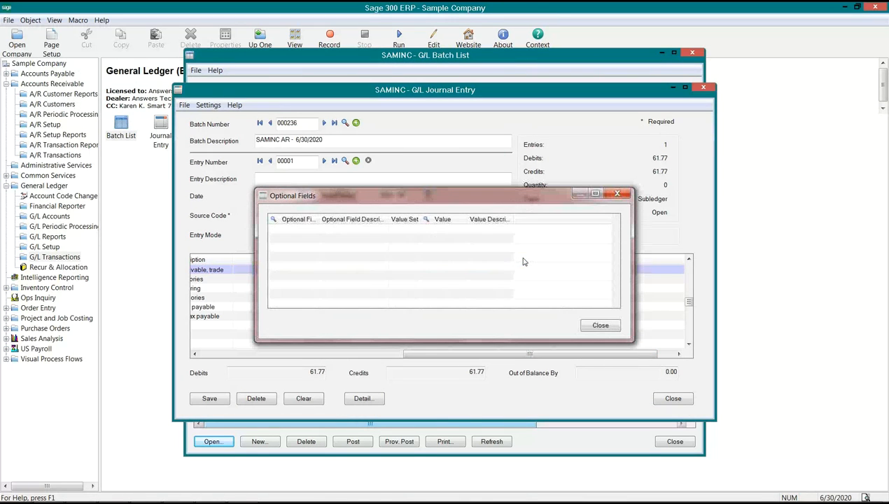
pyautogui.click(599, 325)
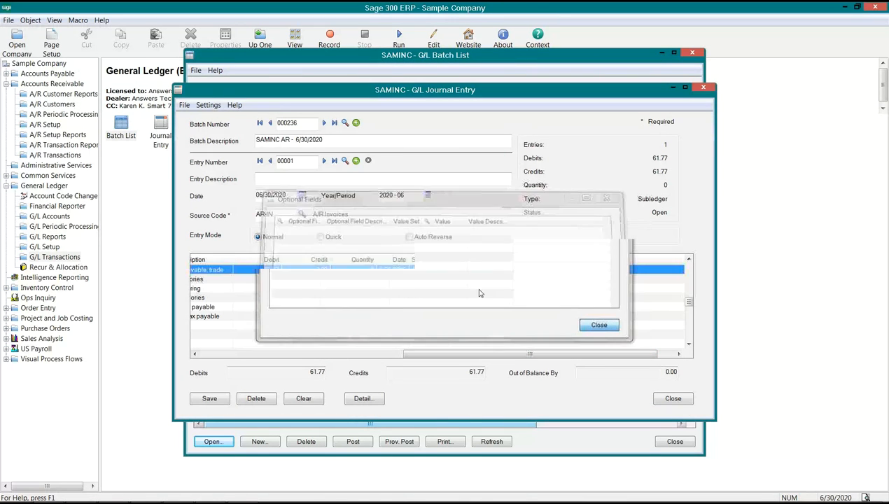
pyautogui.moveTo(509, 357); pyautogui.dragTo(254, 354)
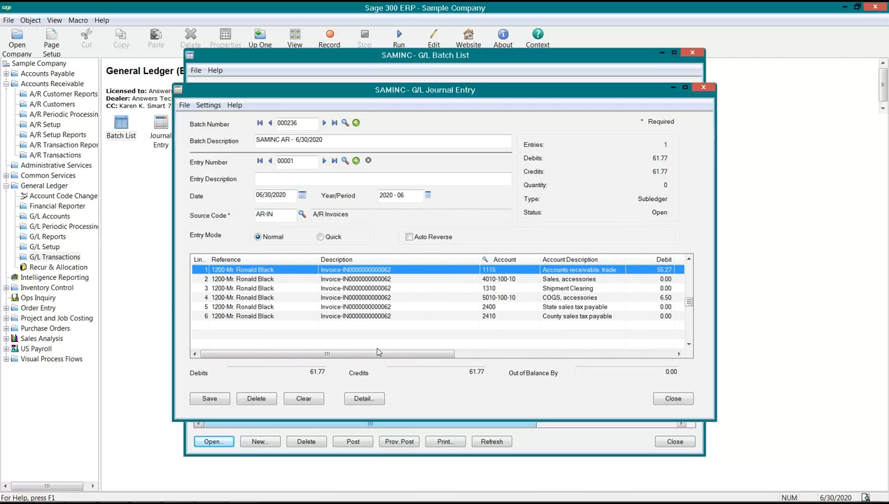
# Check the optional fields in the journal detail of line 1, then close the detail and the journal entry
pyautogui.click(364, 399)
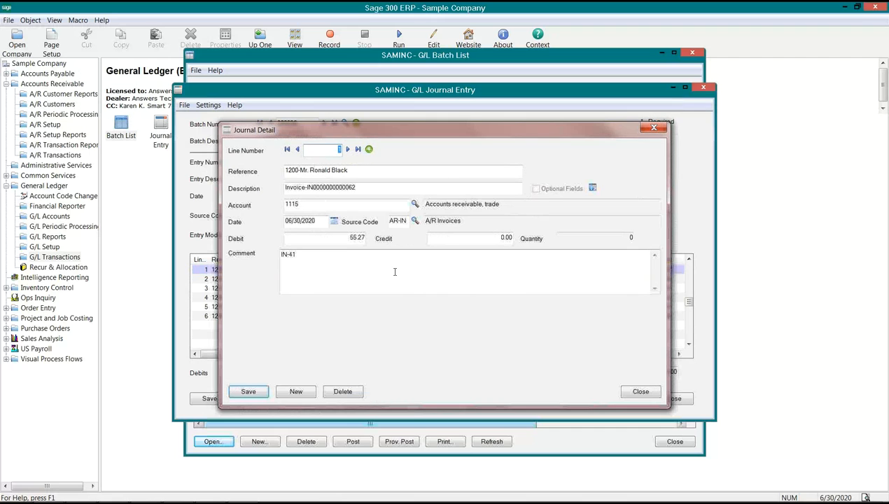
pyautogui.click(592, 187)
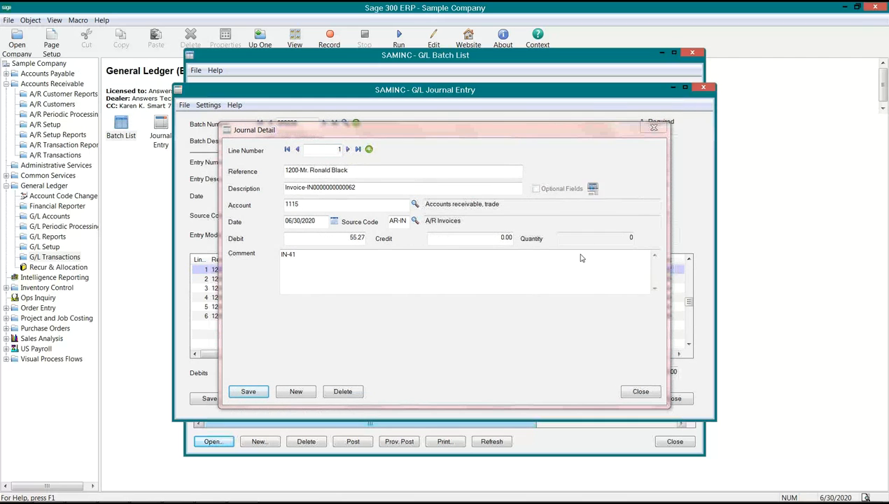
pyautogui.moveTo(319, 219); pyautogui.dragTo(351, 219)
pyautogui.click(600, 325)
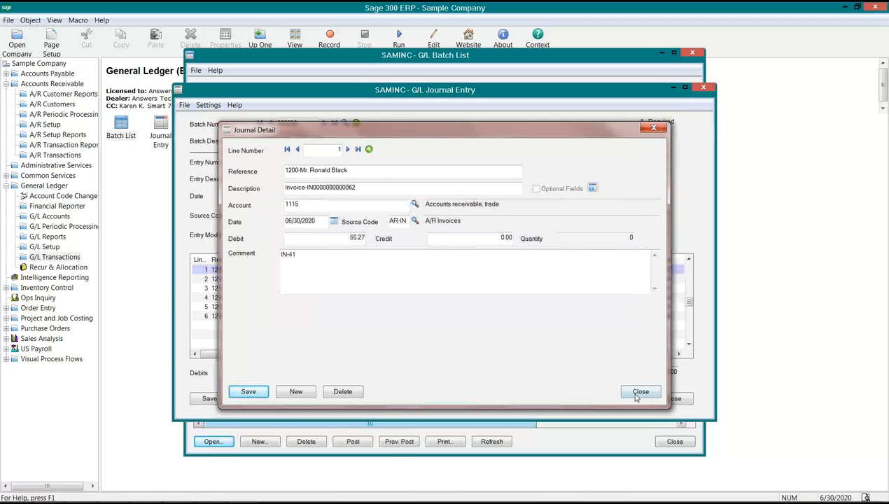
pyautogui.click(638, 390)
pyautogui.click(671, 398)
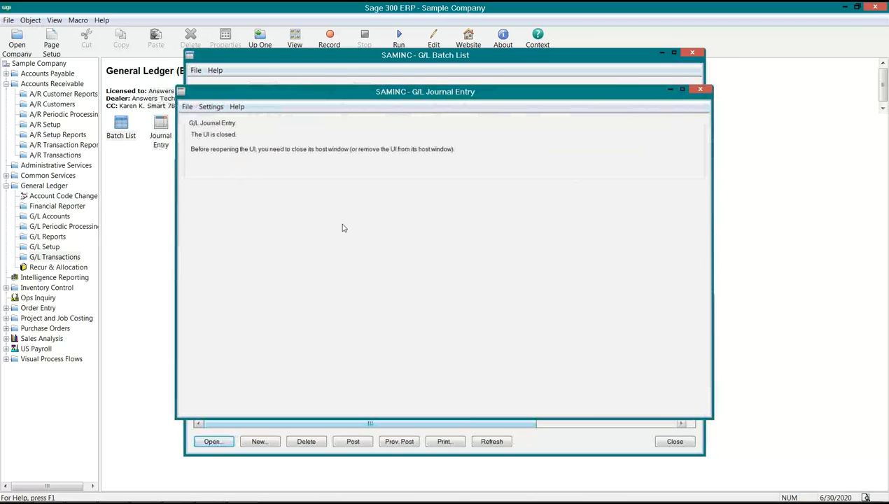
# Add CELL with Auto Insert set to Yes to the G/L optional fields for Transaction Details and try to save it
pyautogui.click(45, 247)
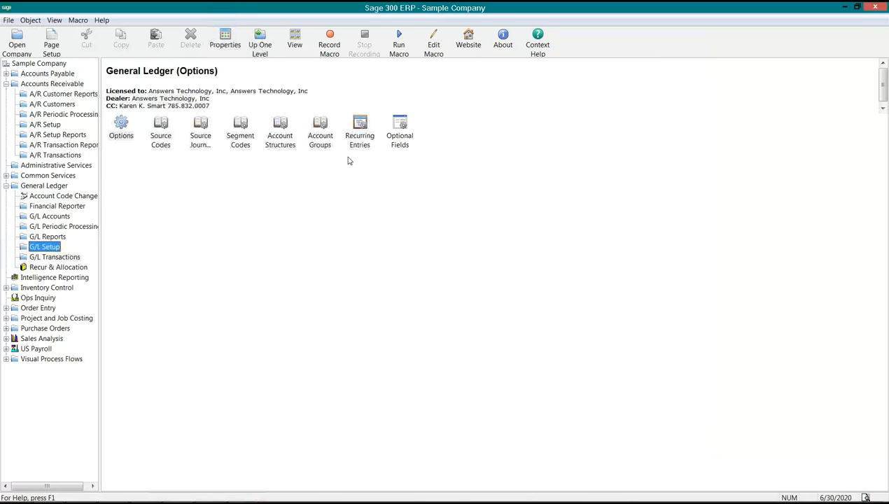
pyautogui.doubleClick(405, 134)
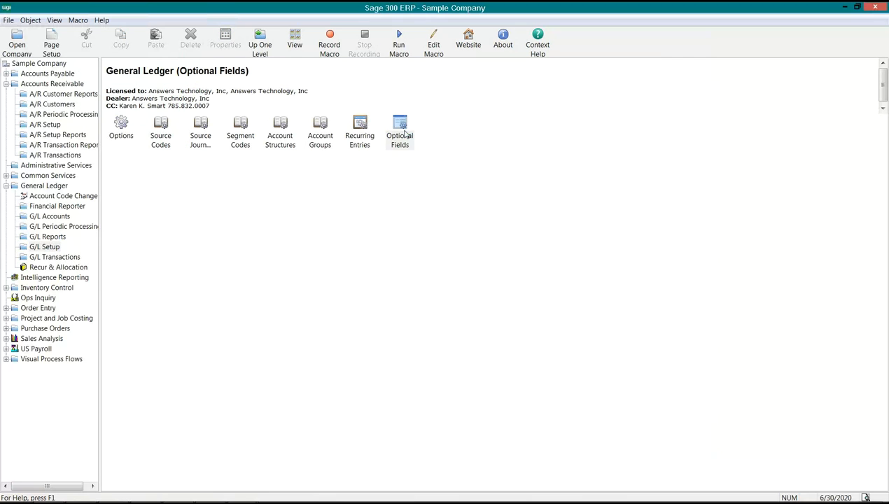
pyautogui.click(410, 151)
pyautogui.click(398, 169)
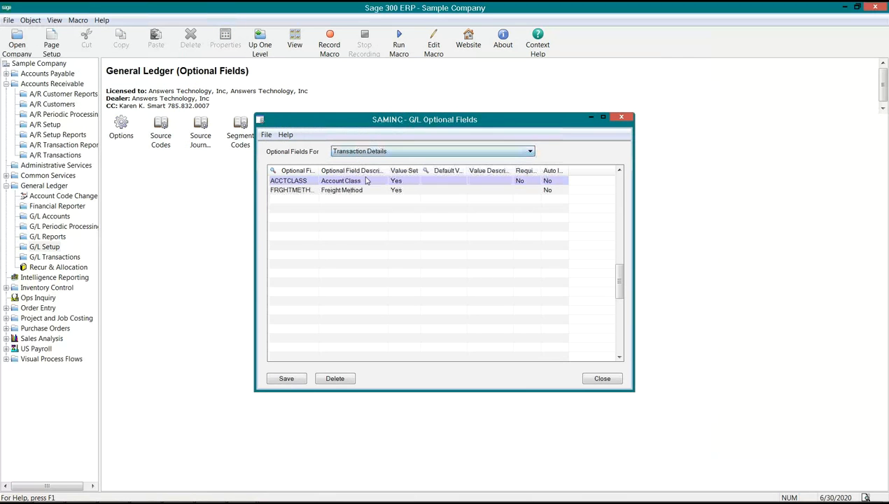
pyautogui.click(301, 190)
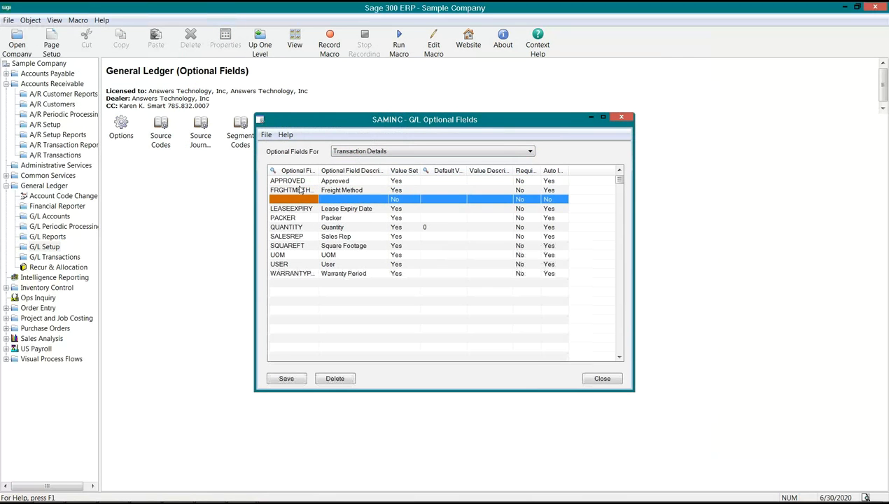
pyautogui.write('CELL')
pyautogui.press('Tab')
pyautogui.click(557, 201)
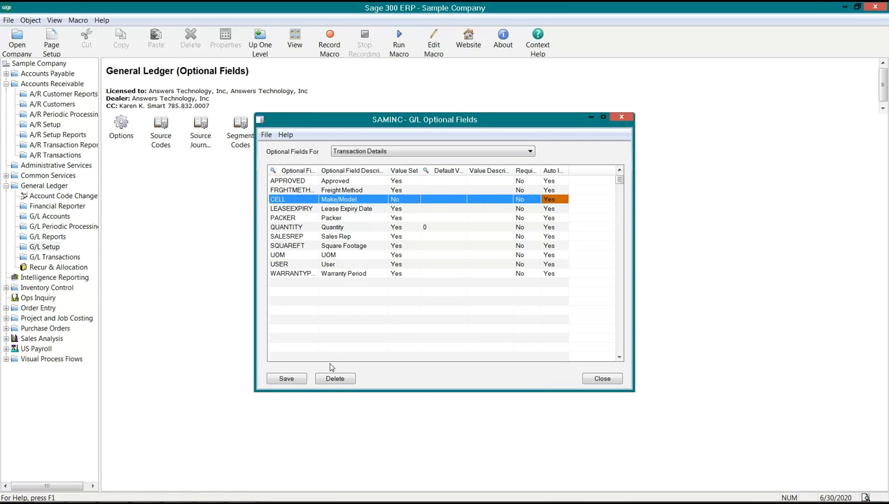
pyautogui.click(289, 379)
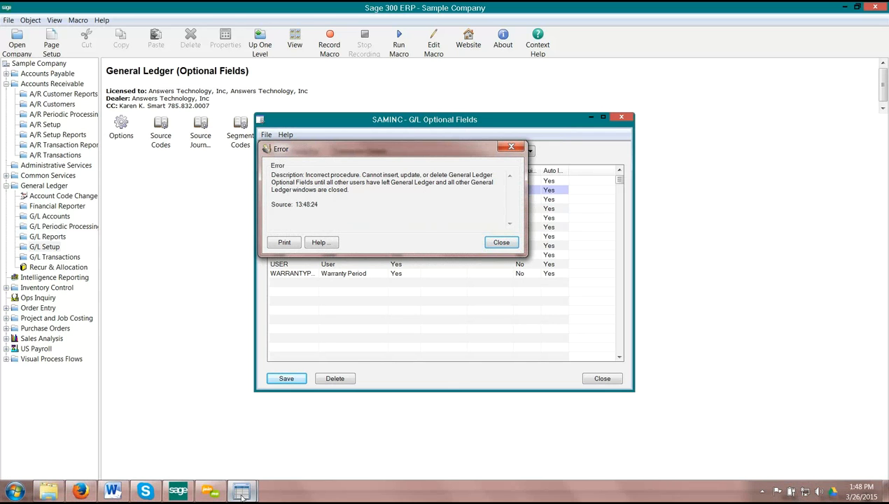
# Close the open G/L Batch List, dismiss the error, then save the CELL transaction detail optional field and close the form
pyautogui.moveTo(241, 490)
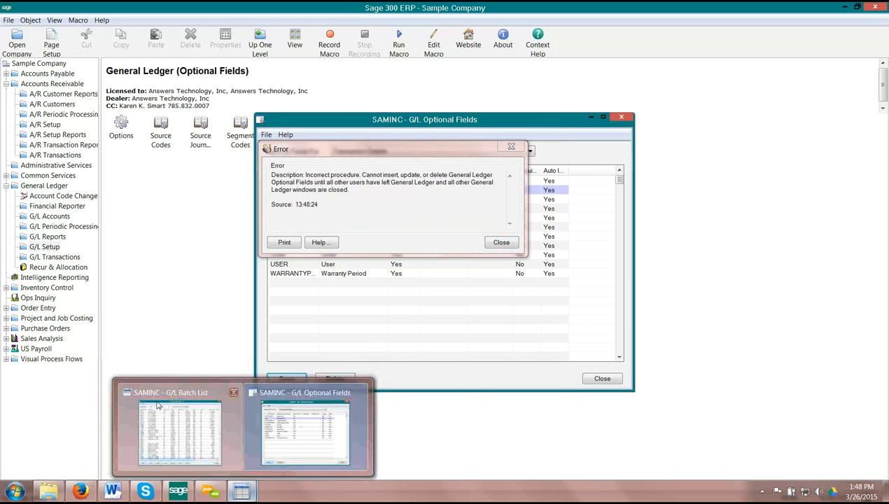
pyautogui.click(180, 431)
pyautogui.click(673, 441)
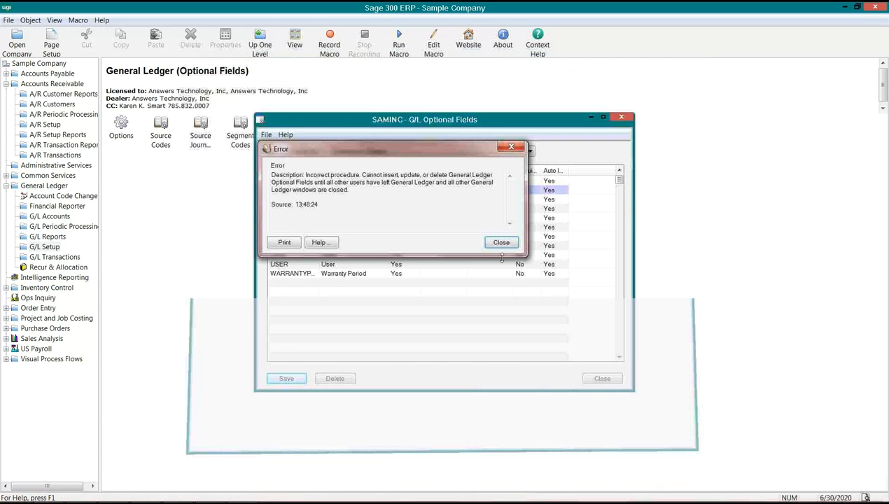
pyautogui.click(502, 240)
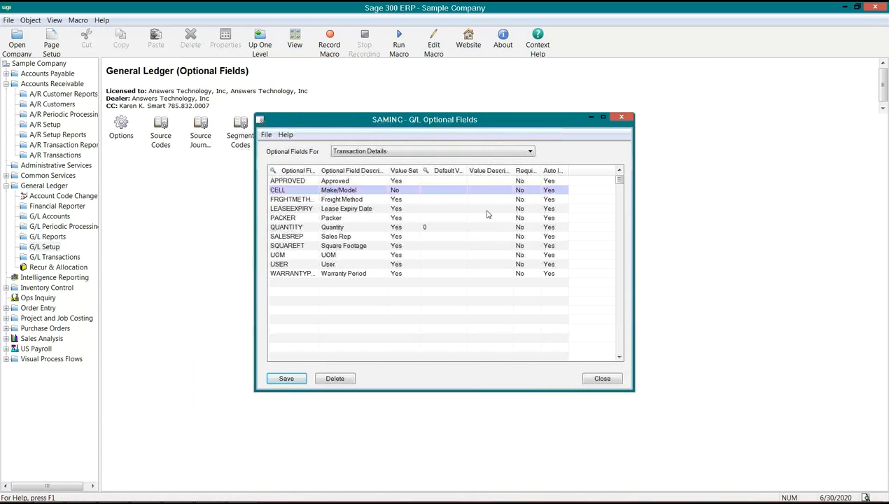
pyautogui.click(312, 190)
pyautogui.click(545, 191)
pyautogui.click(286, 379)
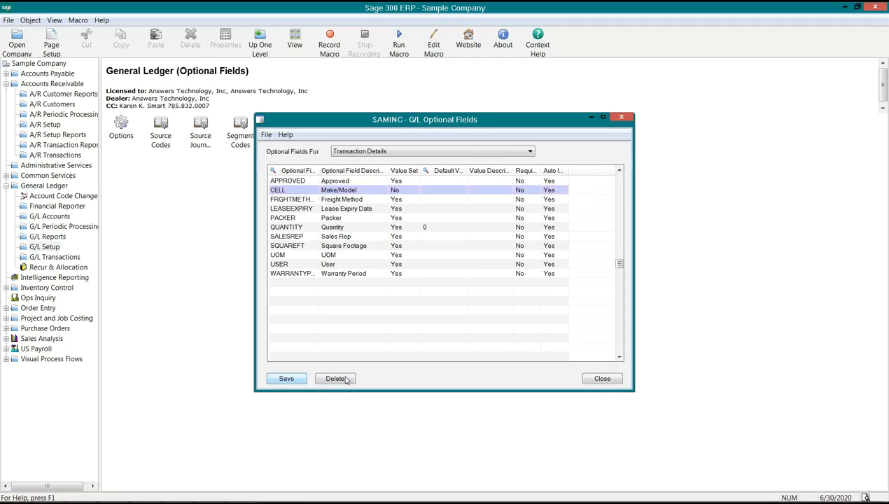
pyautogui.click(598, 379)
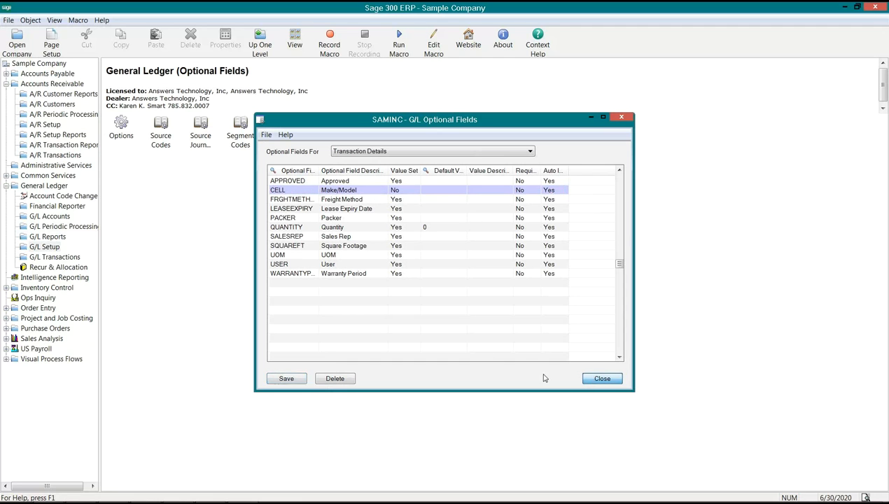
pyautogui.click(406, 134)
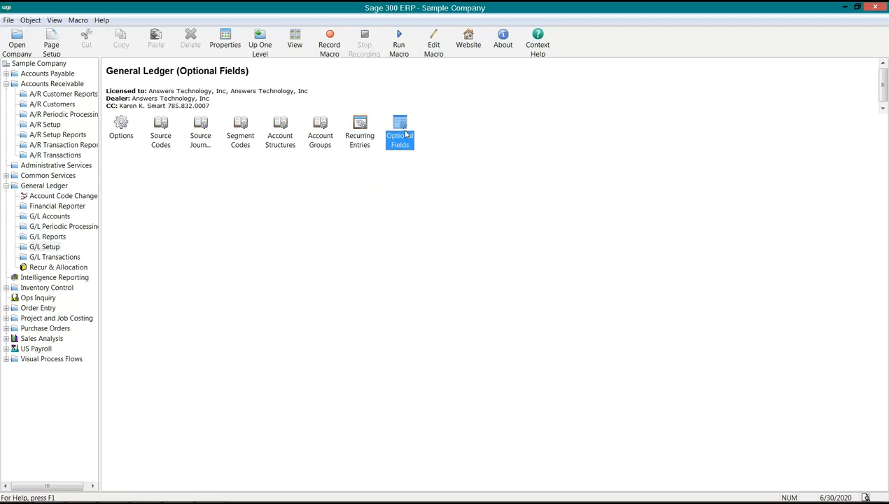
pyautogui.click(283, 140)
pyautogui.click(236, 140)
pyautogui.click(201, 144)
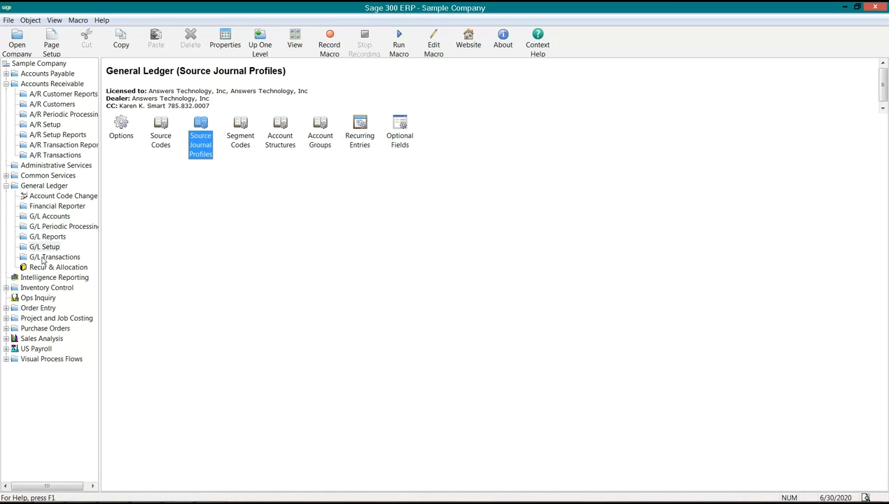
# Open batch 000236 from the G/L Batch List, check the optional fields of its first line, and close the journal entry
pyautogui.click(43, 258)
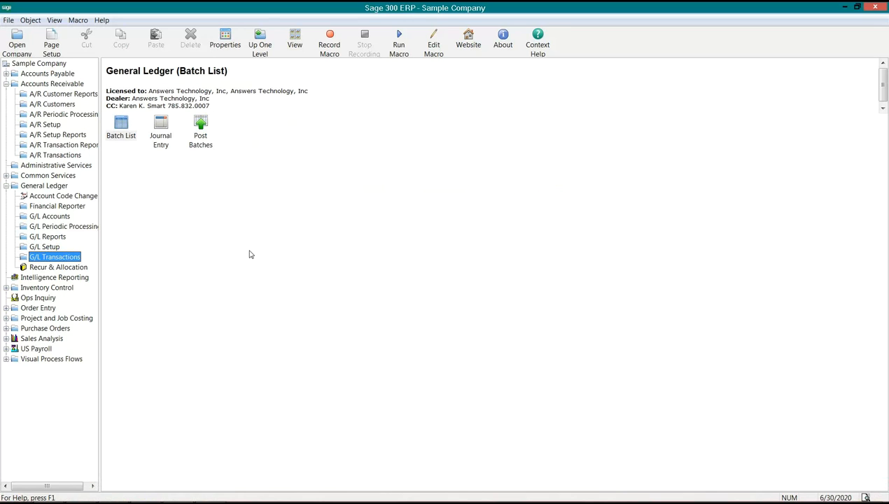
pyautogui.doubleClick(128, 136)
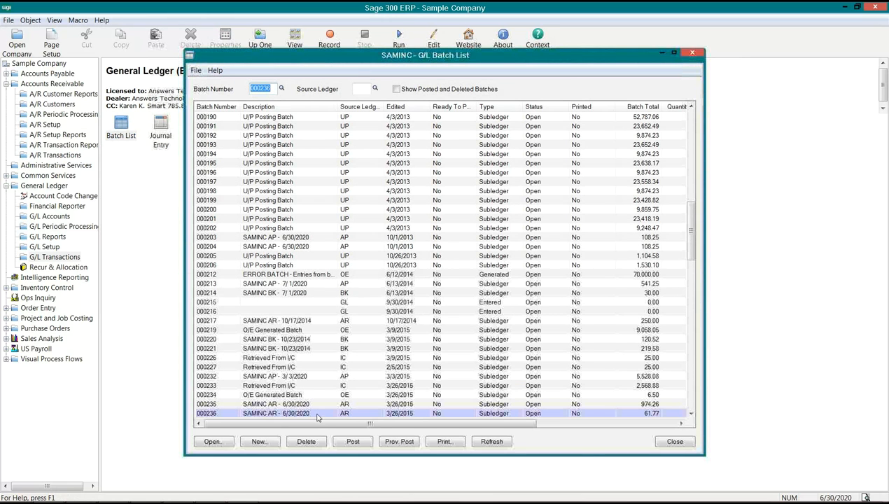
pyautogui.click(316, 413)
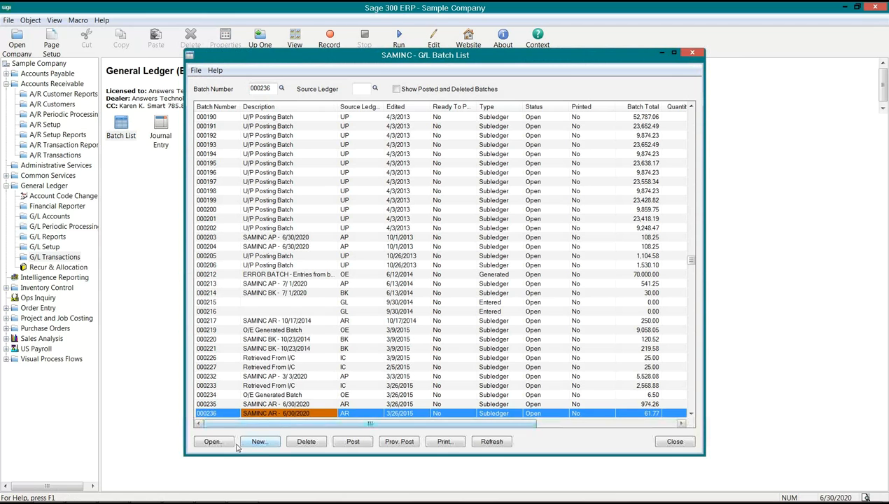
pyautogui.click(212, 441)
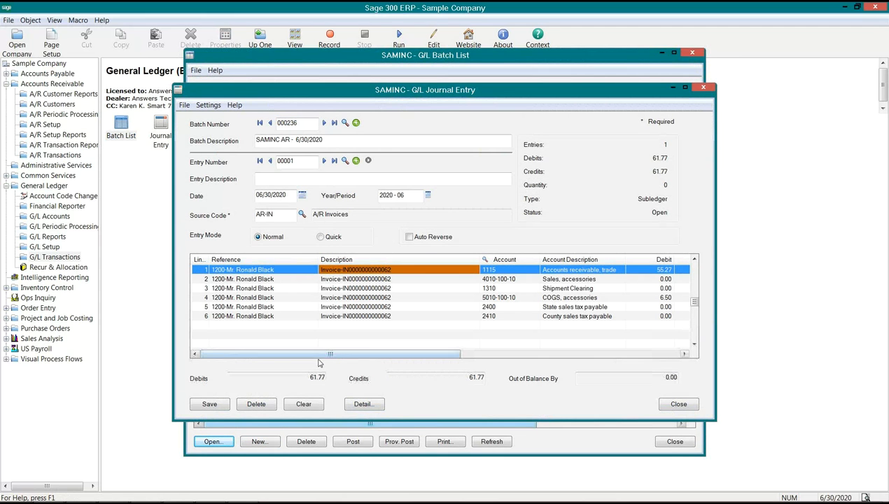
pyautogui.moveTo(321, 355); pyautogui.dragTo(516, 356)
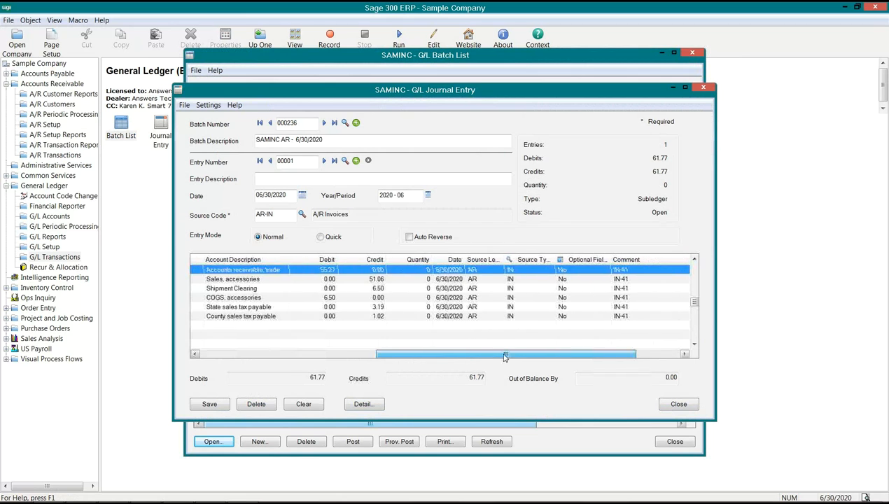
pyautogui.click(564, 263)
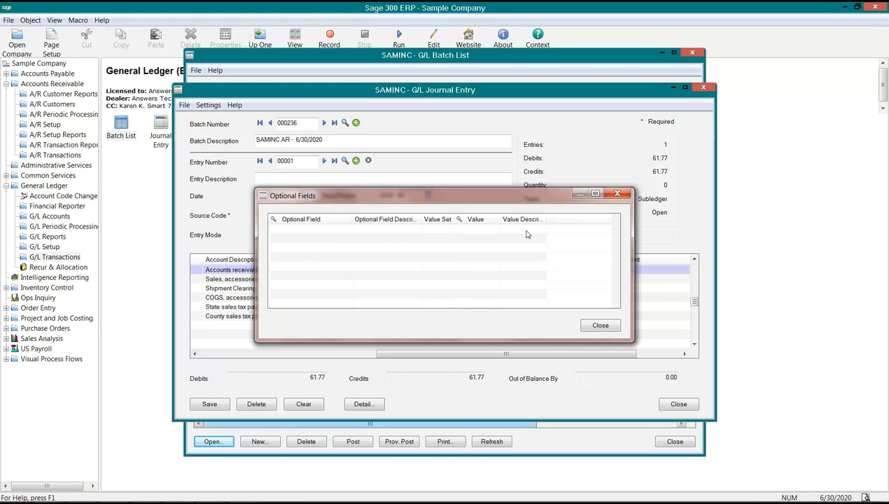
pyautogui.click(600, 326)
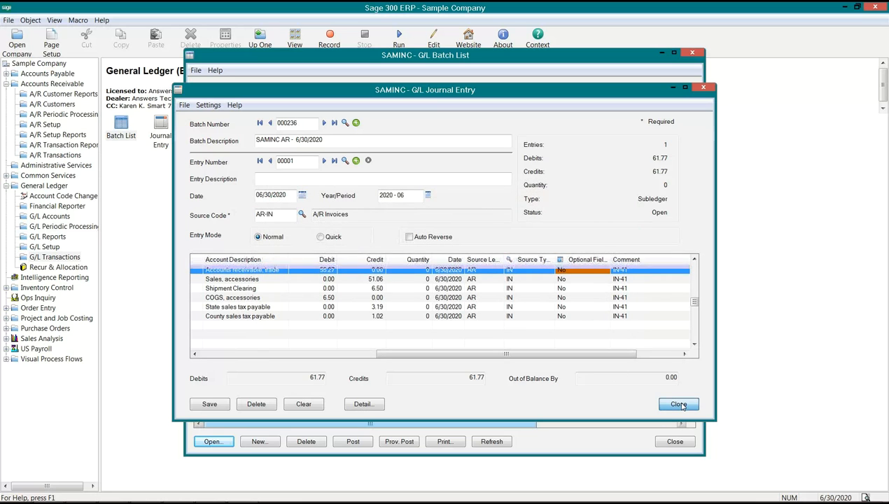
pyautogui.click(678, 404)
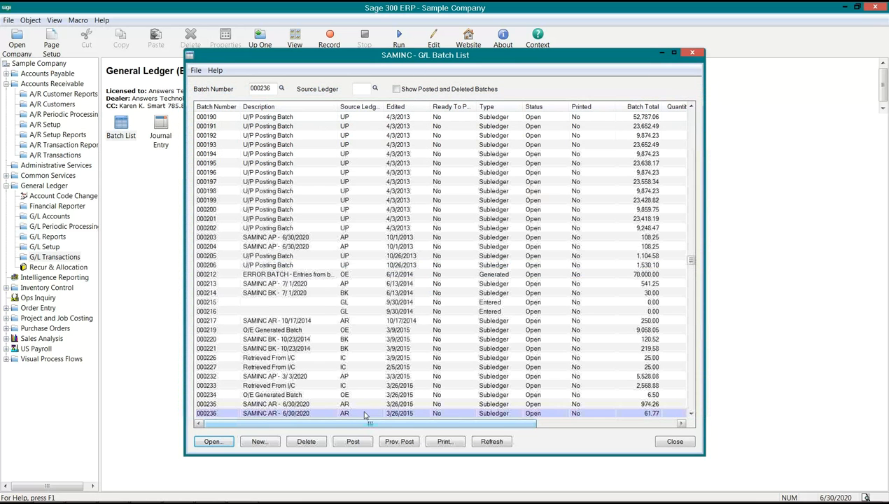
# Open batch 000236 and move the Optional Fields column directly after the Reference column in the journal entry's detail grid
pyautogui.click(364, 414)
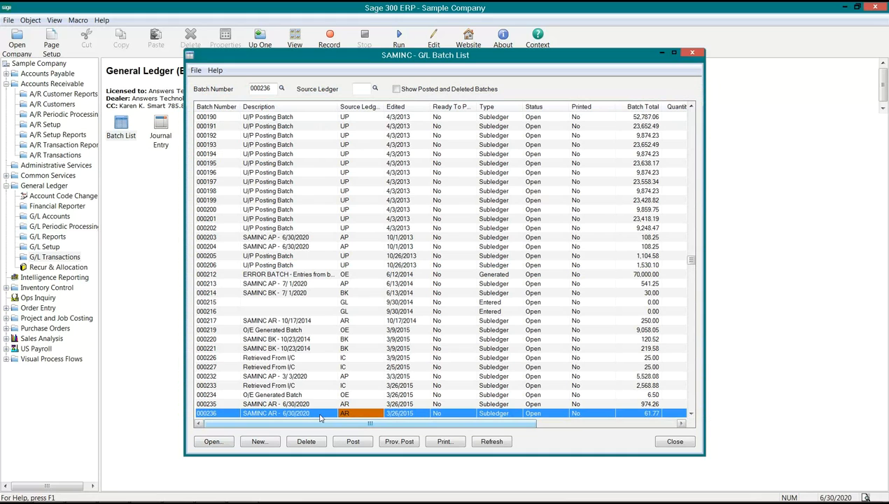
pyautogui.doubleClick(267, 417)
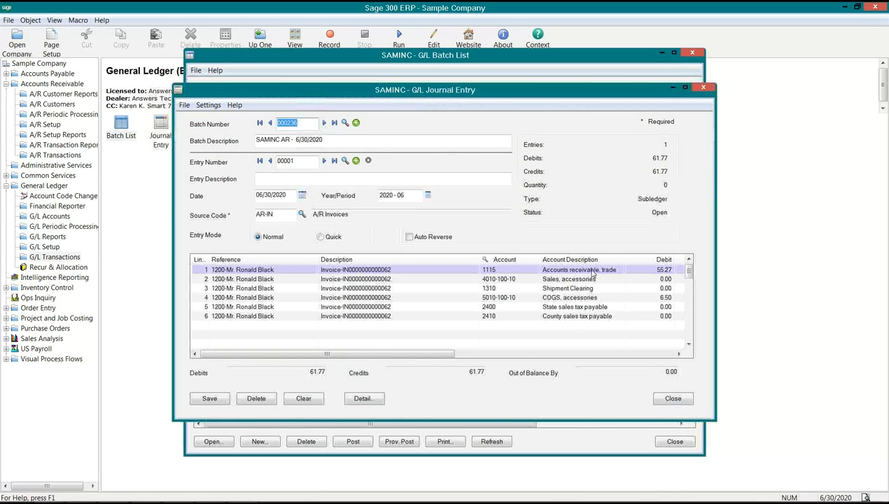
pyautogui.moveTo(430, 356); pyautogui.dragTo(610, 351)
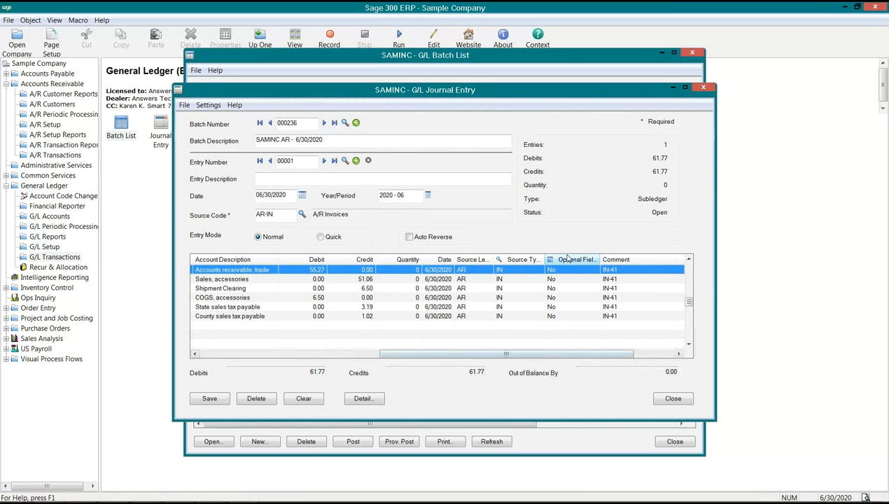
pyautogui.moveTo(574, 261); pyautogui.dragTo(228, 261)
pyautogui.moveTo(423, 353); pyautogui.dragTo(273, 350)
pyautogui.moveTo(522, 260); pyautogui.dragTo(271, 260)
pyautogui.moveTo(337, 354); pyautogui.dragTo(306, 354)
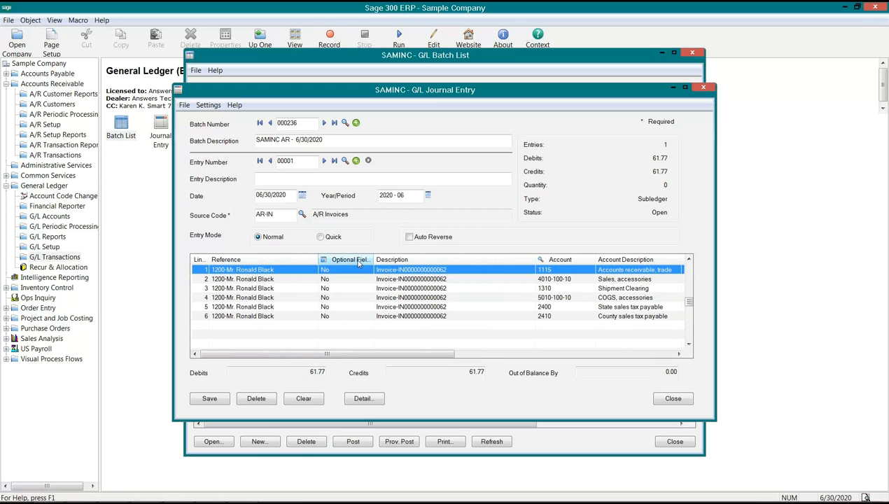
# Check the optional fields of the journal entry's first line, then close the entry
pyautogui.click(359, 261)
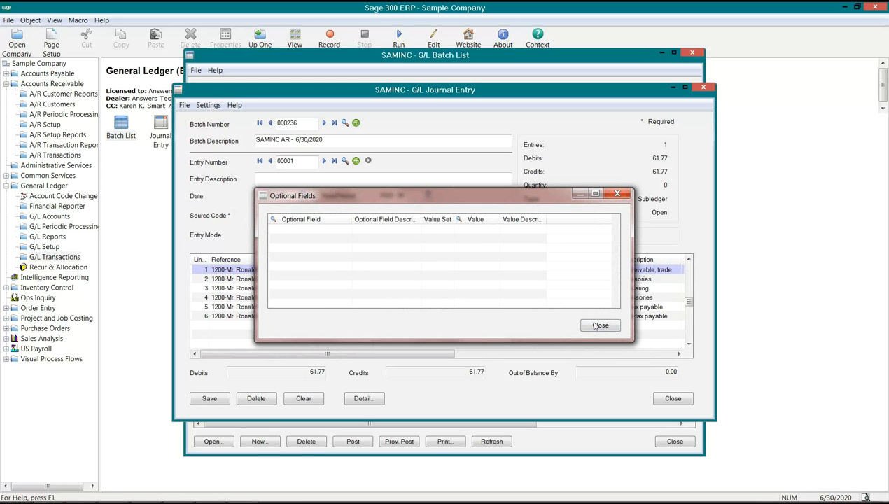
pyautogui.click(599, 325)
pyautogui.click(672, 398)
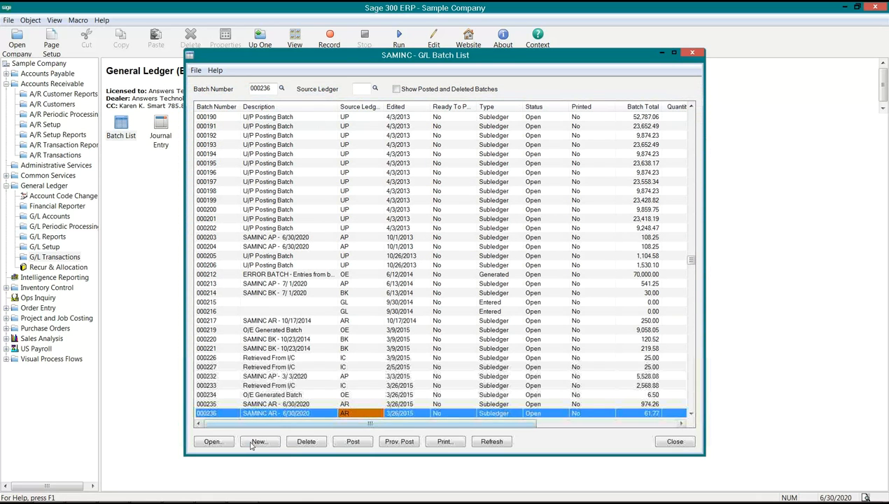
# Reopen batch 000236 to check the rearranged column order, then close the journal entry and the G/L Batch List
pyautogui.click(212, 441)
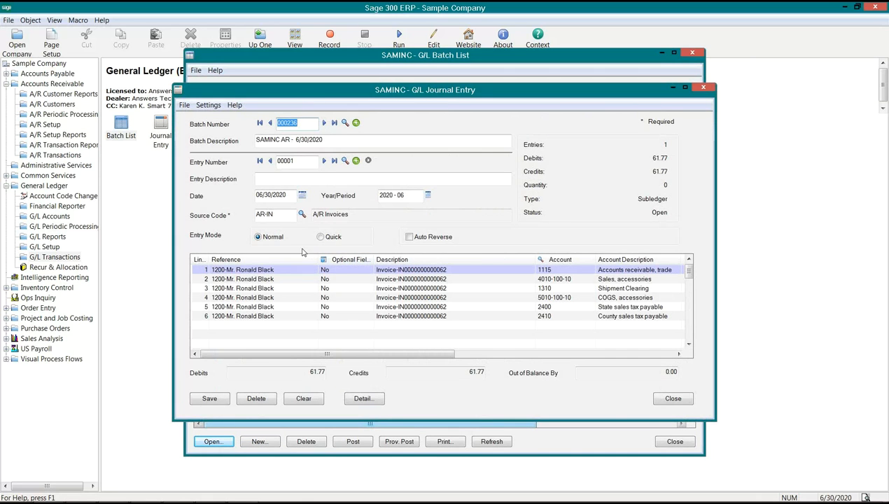
pyautogui.click(672, 398)
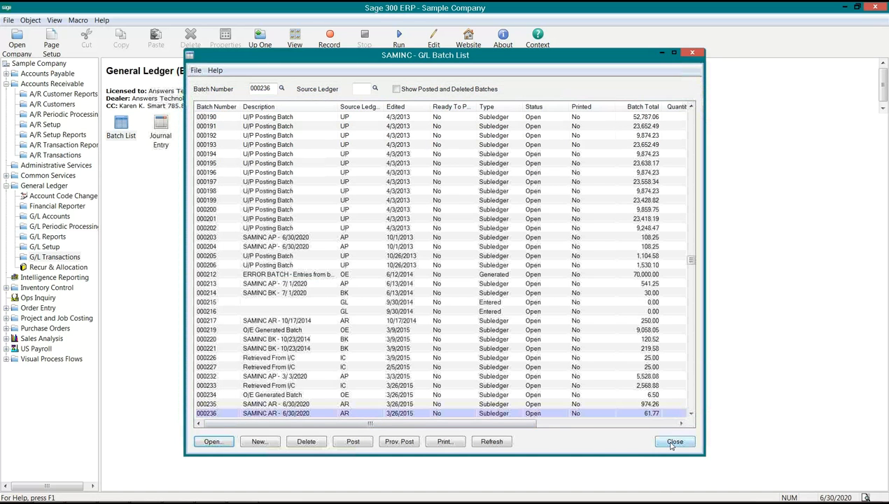
pyautogui.click(672, 443)
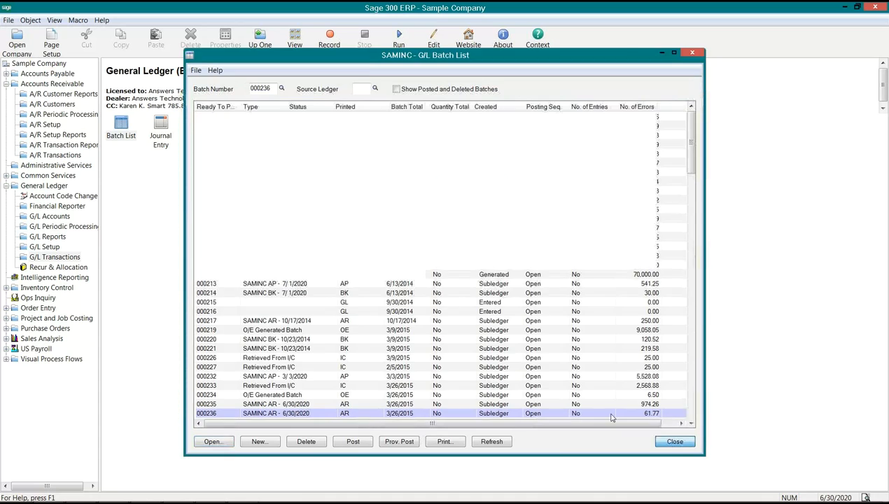
# Open the Employees form from Payroll Employees in US Payroll
pyautogui.click(41, 176)
pyautogui.click(285, 126)
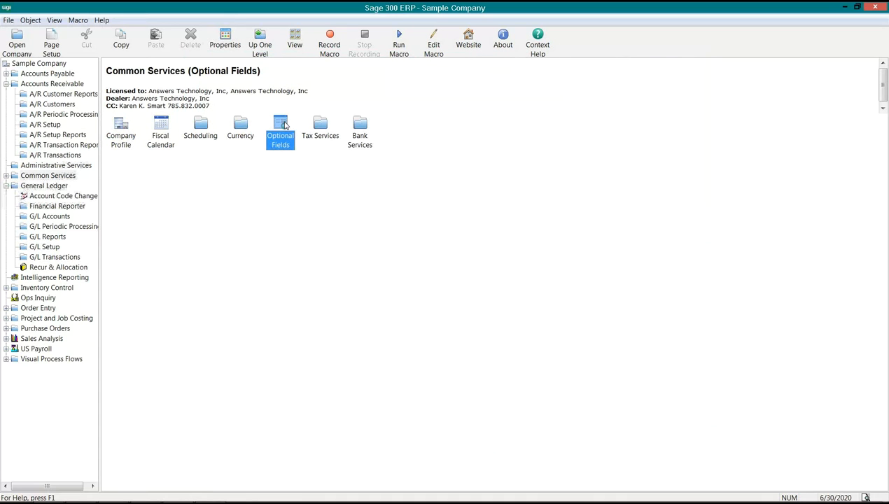
pyautogui.click(7, 186)
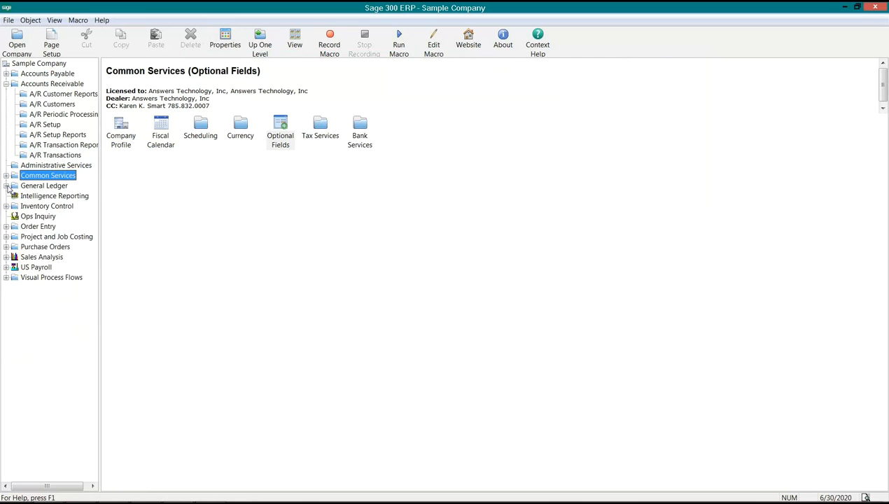
pyautogui.click(32, 268)
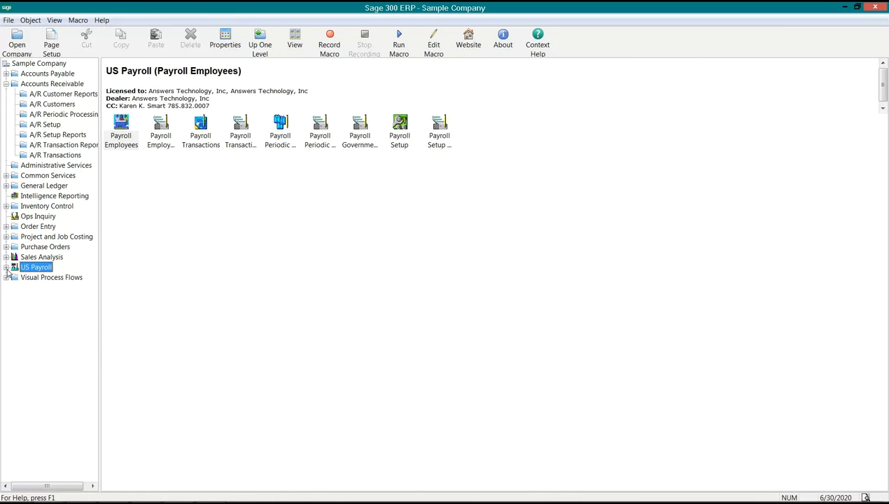
pyautogui.click(6, 268)
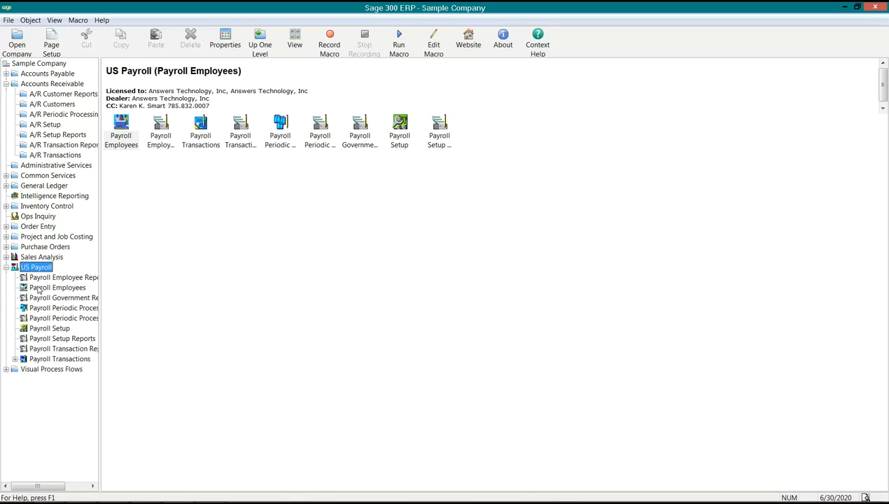
pyautogui.click(39, 289)
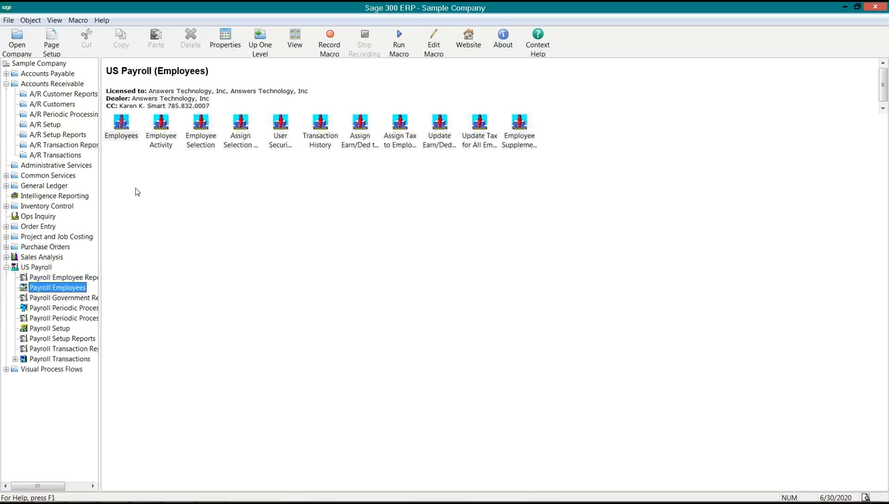
pyautogui.click(121, 125)
pyautogui.doubleClick(122, 127)
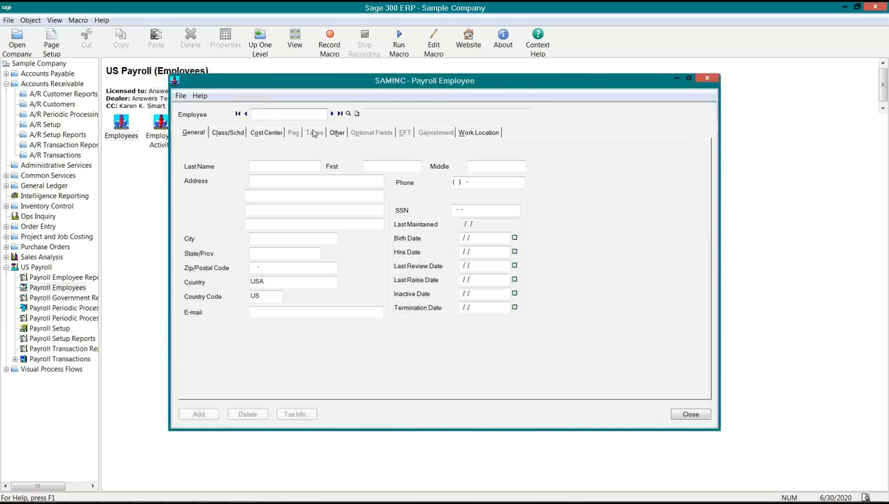
# Load the first payroll employee record, dismiss the warning and view the employee's optional fields
pyautogui.click(332, 113)
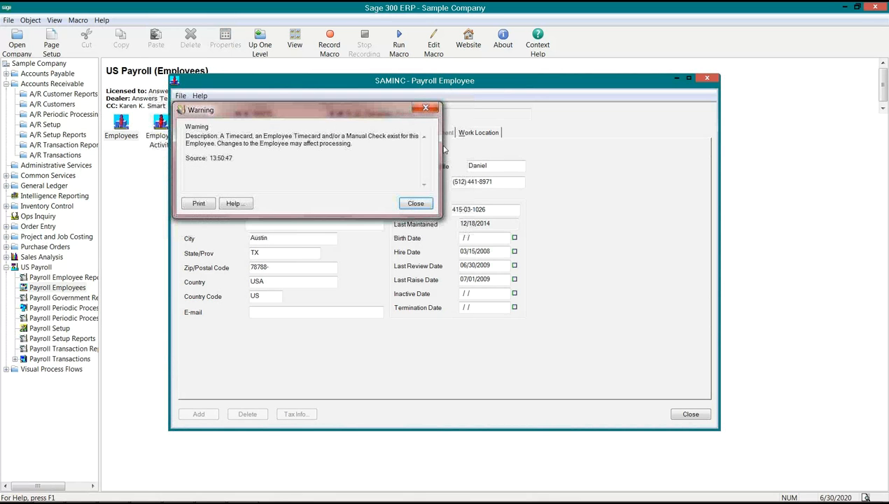
pyautogui.click(414, 209)
pyautogui.moveTo(310, 83); pyautogui.dragTo(245, 163)
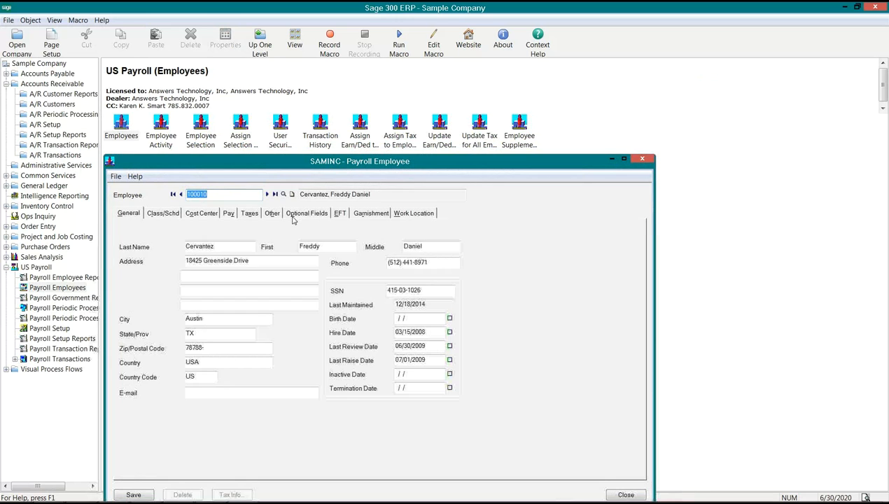
pyautogui.click(304, 214)
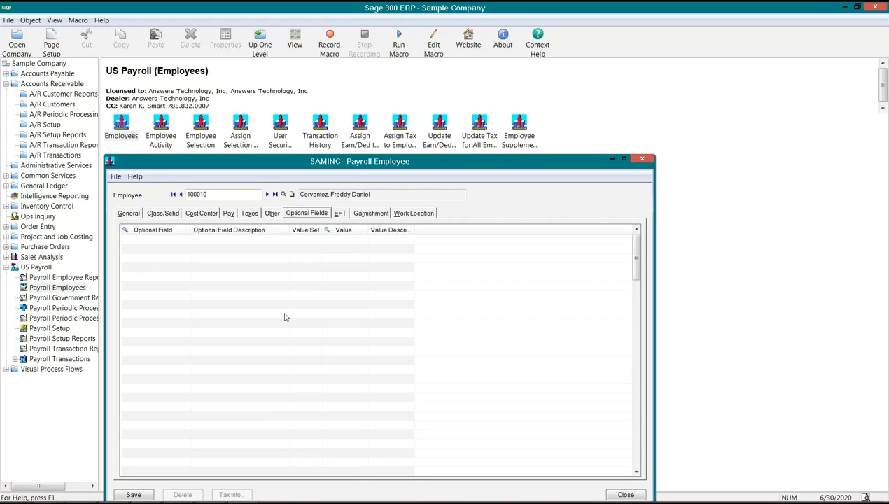
# Bring the employee record back and review its General, Class/Schd, Cost Center, Pay and Other details
pyautogui.click(42, 289)
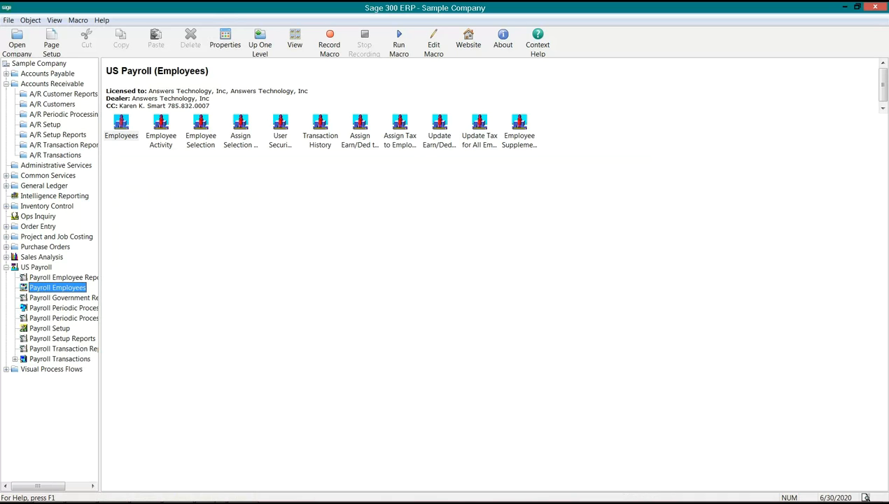
pyautogui.click(242, 491)
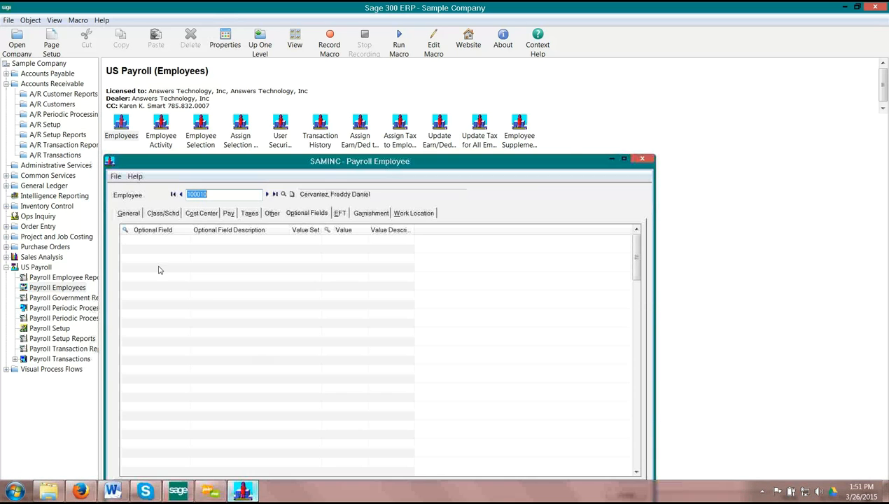
pyautogui.click(128, 213)
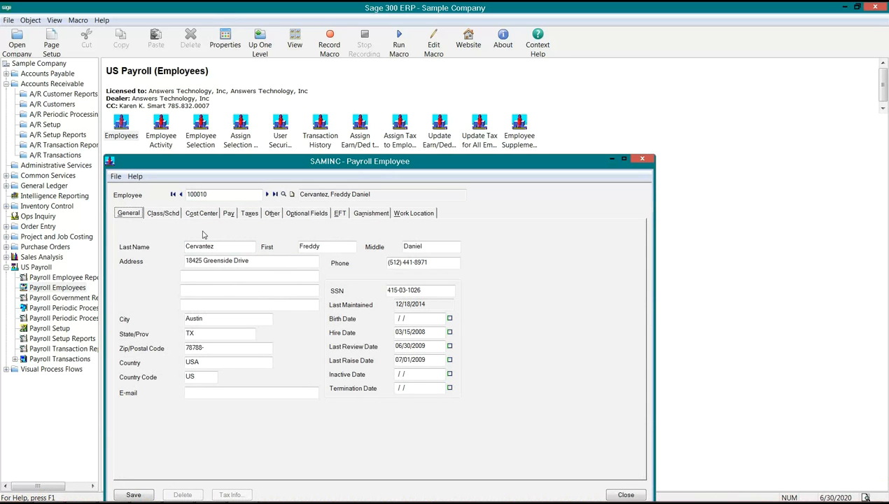
pyautogui.click(161, 216)
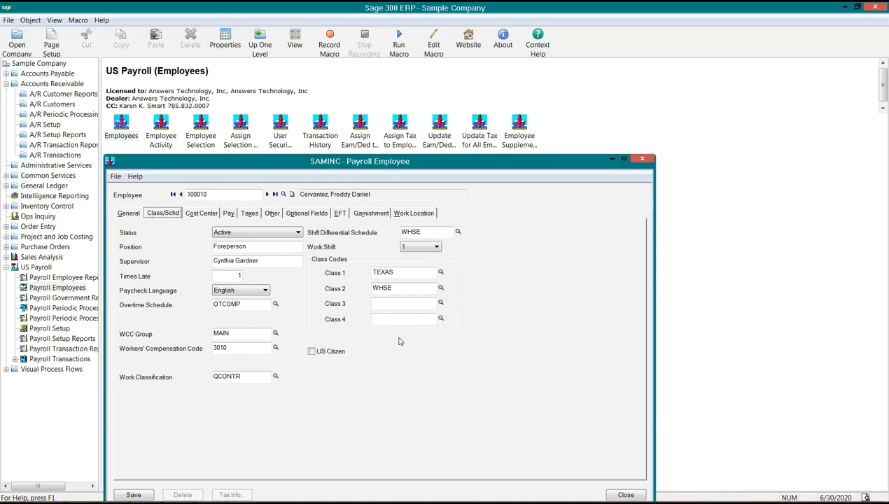
pyautogui.click(202, 215)
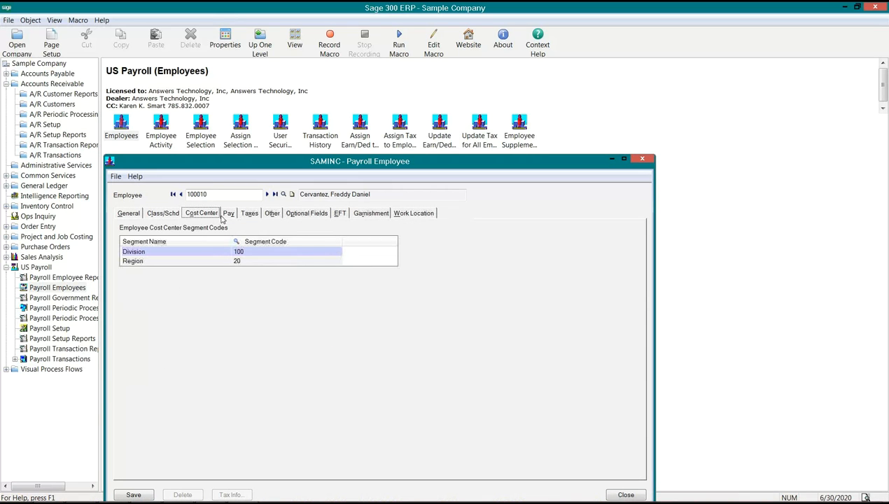
pyautogui.click(228, 214)
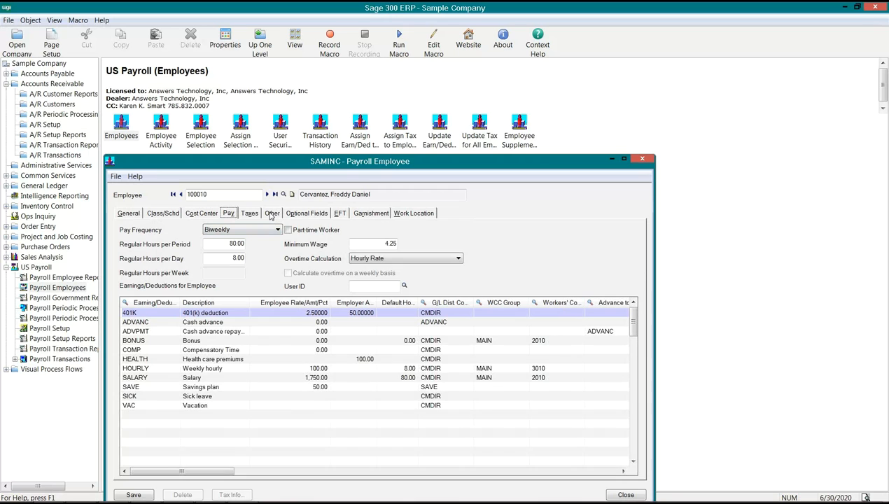
pyautogui.click(271, 215)
# Try to add an optional field line to the employee record
pyautogui.click(305, 214)
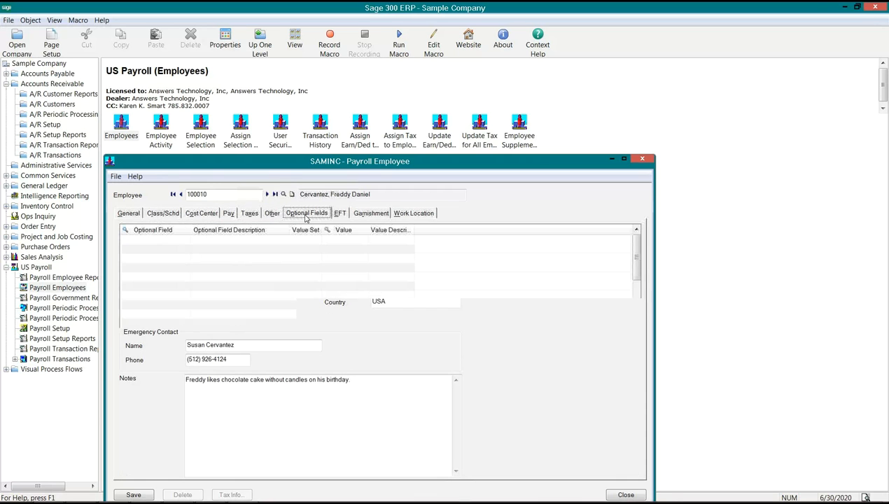
pyautogui.click(168, 242)
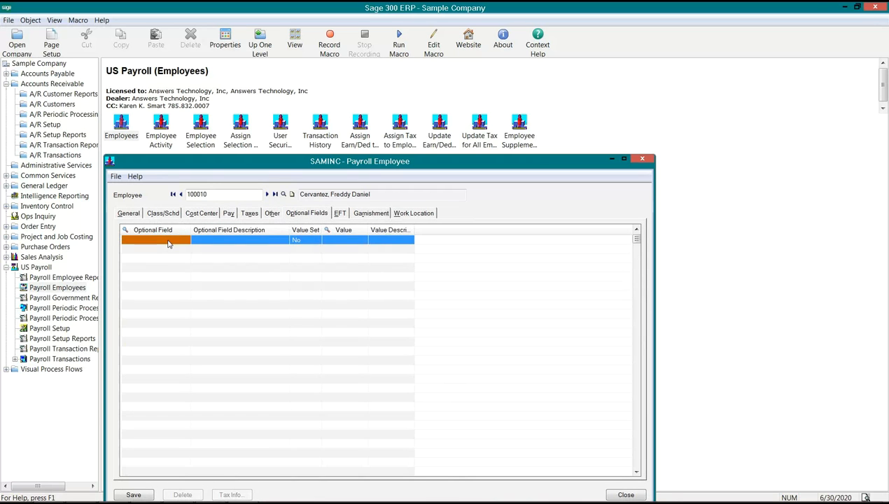
pyautogui.click(168, 231)
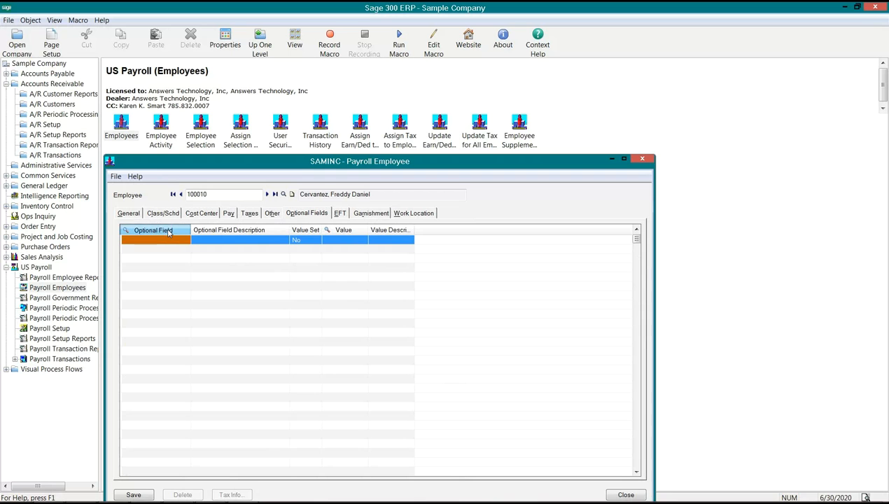
pyautogui.click(272, 171)
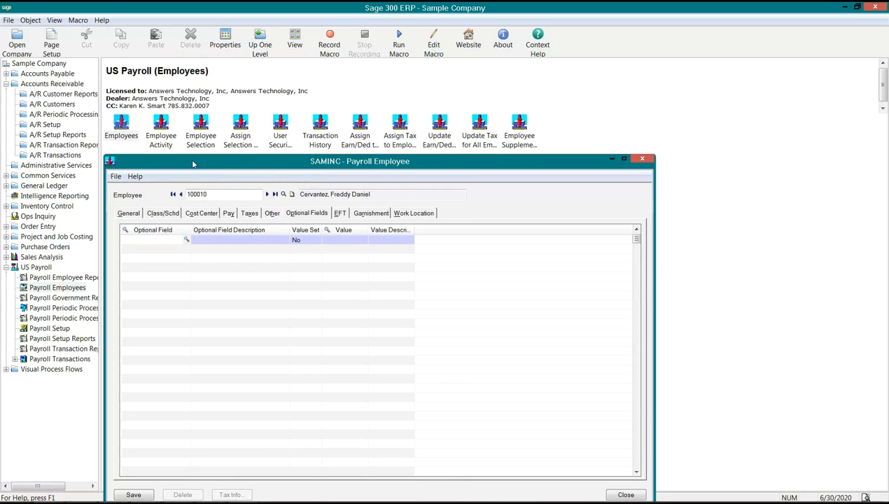
# Open Optional Fields in Payroll Setup and set Optional Fields For to Employees
pyautogui.moveTo(194, 162); pyautogui.dragTo(265, 185)
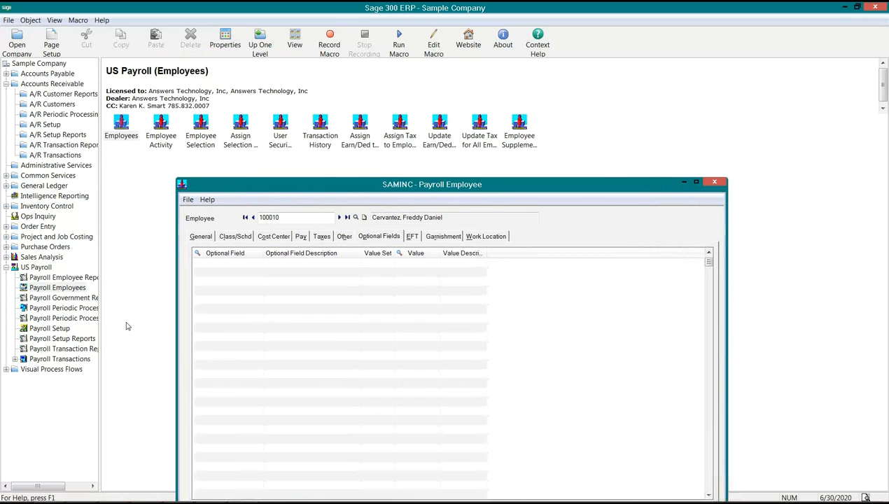
pyautogui.click(50, 329)
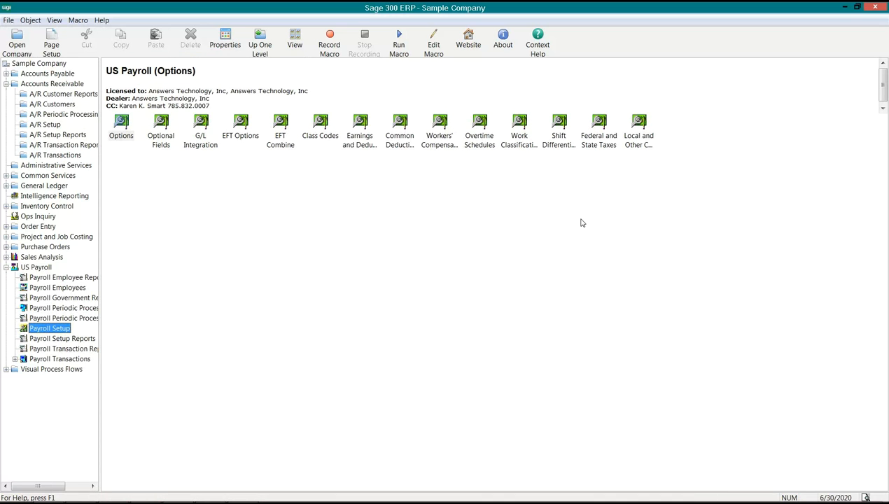
pyautogui.doubleClick(160, 143)
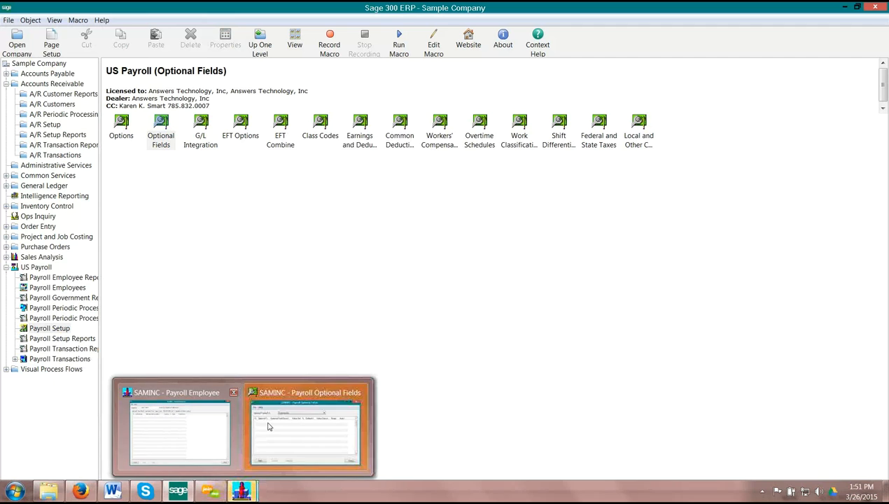
pyautogui.click(396, 189)
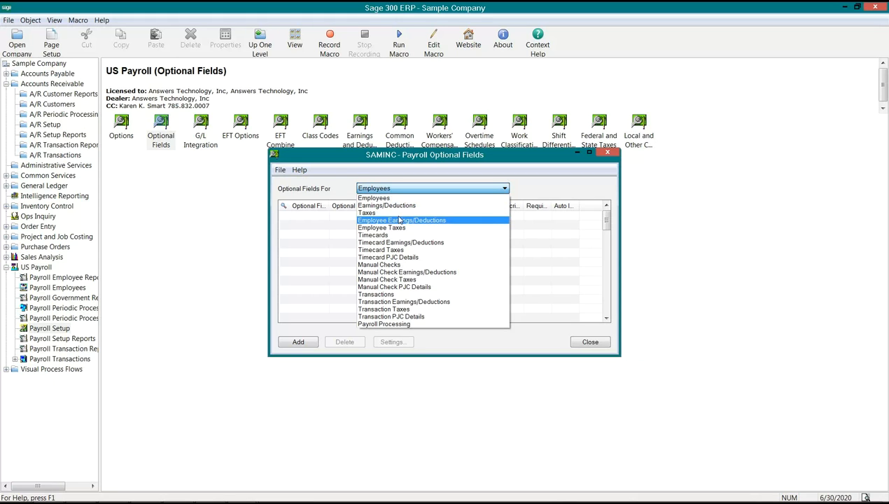
pyautogui.click(387, 200)
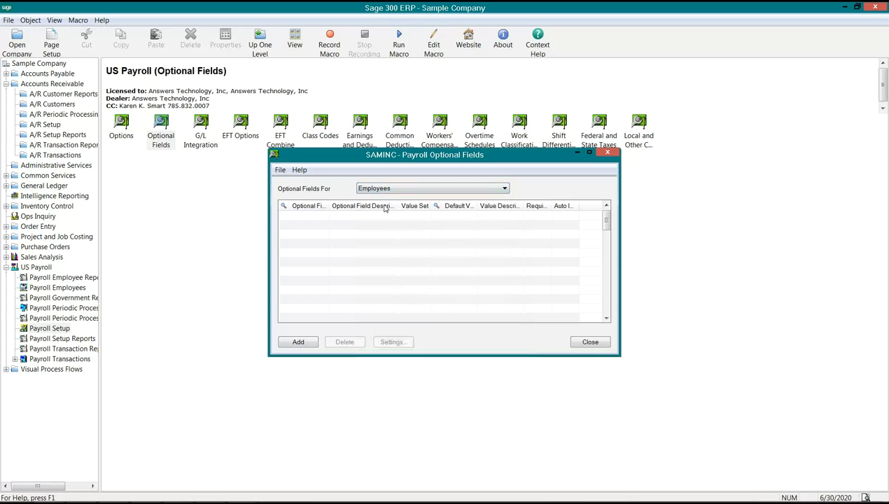
# Enter CELL as an employee optional field with Required set to Yes and try to add it, dismissing the error
pyautogui.click(309, 218)
pyautogui.write('CELL')
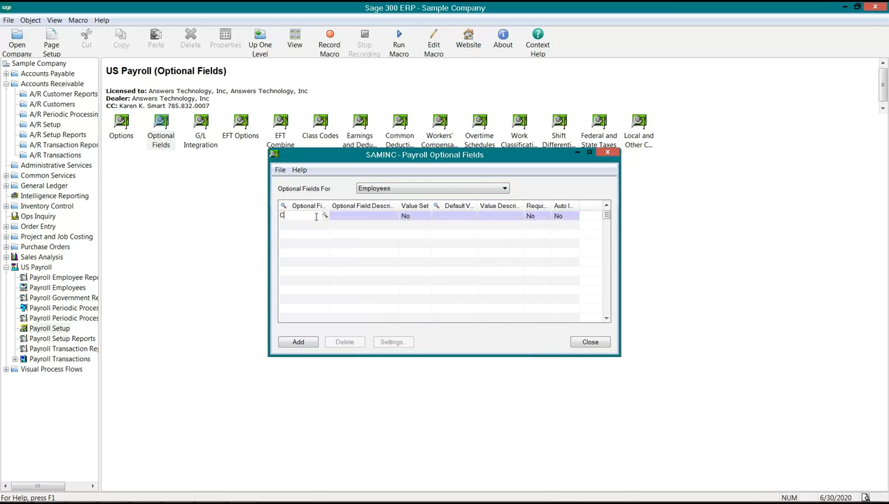
pyautogui.press('Tab')
pyautogui.click(366, 217)
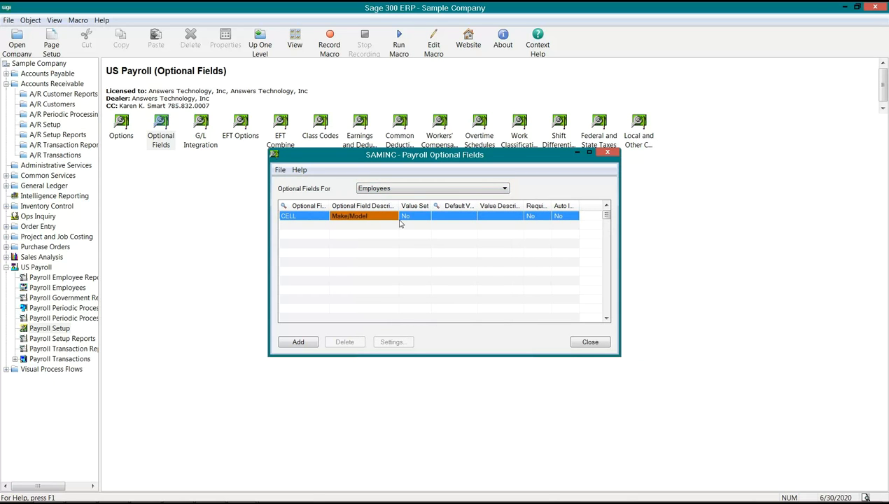
pyautogui.press('Tab')
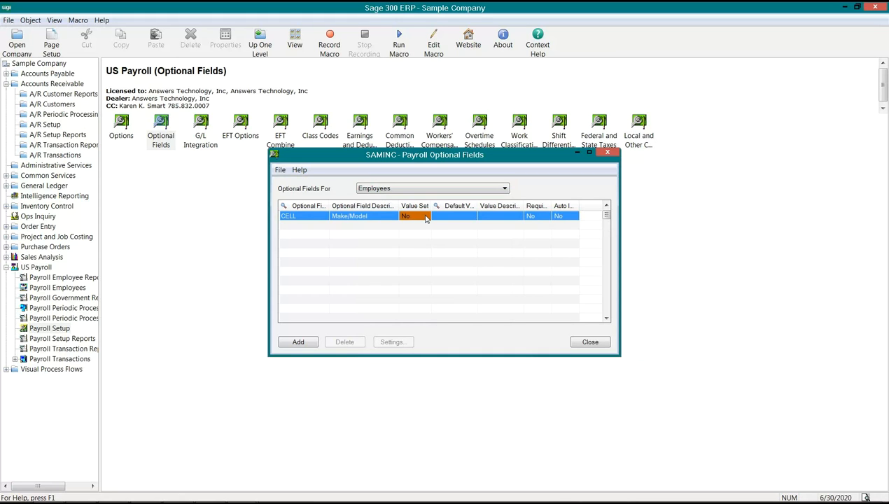
pyautogui.doubleClick(530, 216)
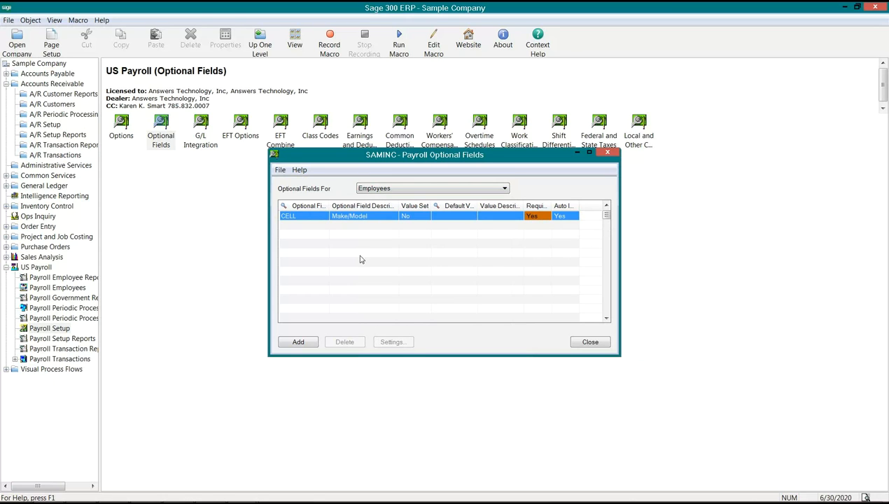
pyautogui.click(299, 342)
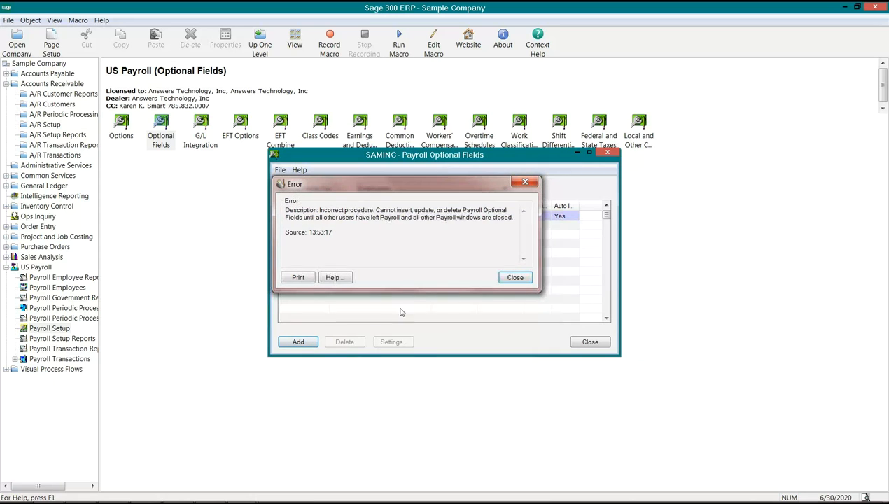
pyautogui.click(514, 278)
# Close the open Payroll Employee window, add the CELL line to the payroll optional fields and close the setup window
pyautogui.click(249, 488)
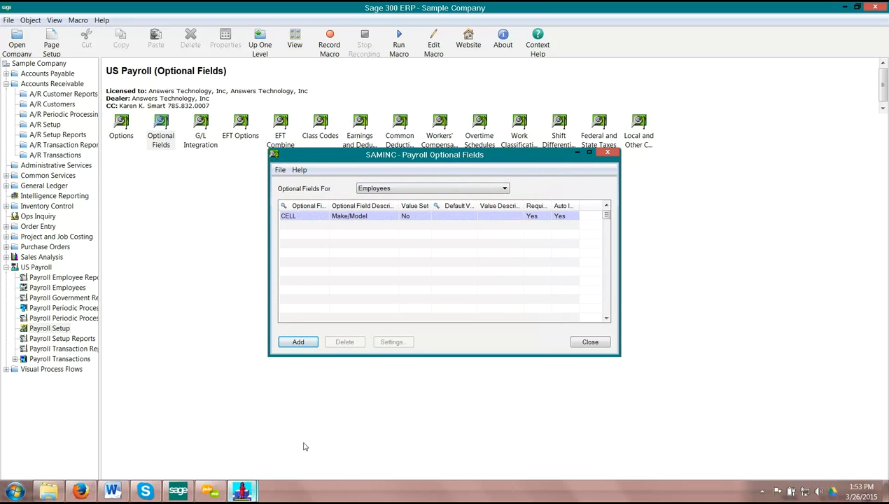
pyautogui.click(197, 400)
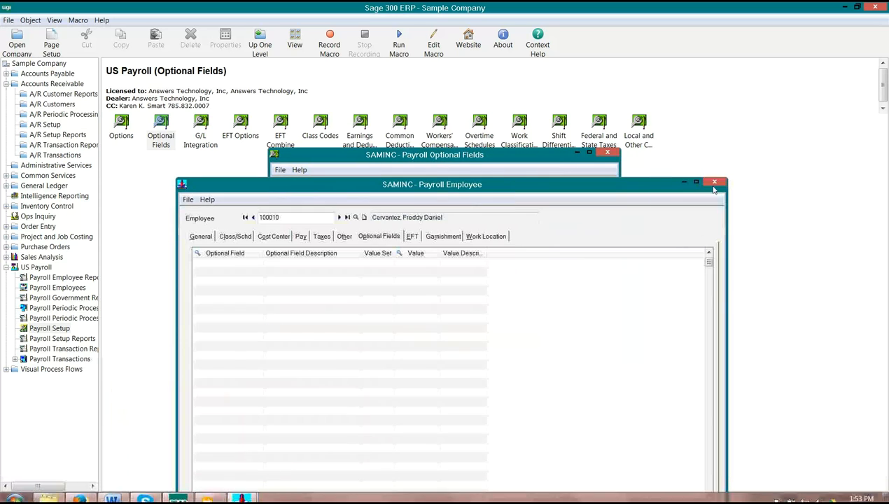
pyautogui.click(713, 183)
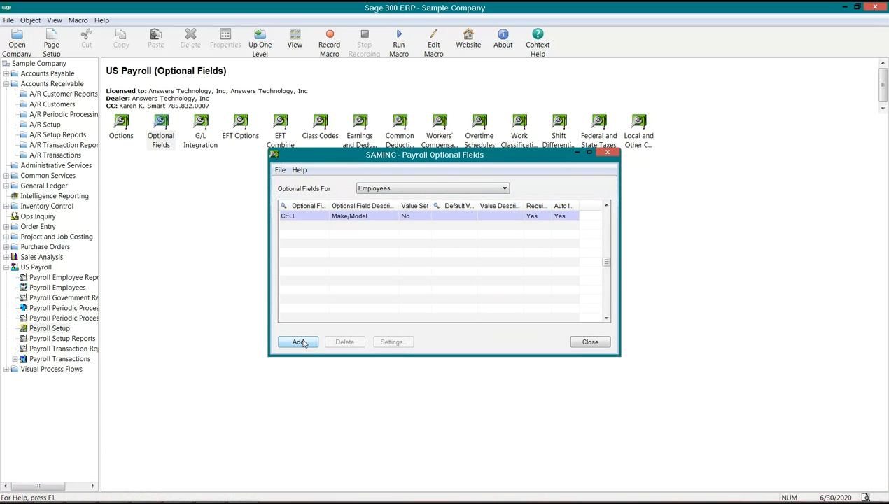
pyautogui.click(298, 342)
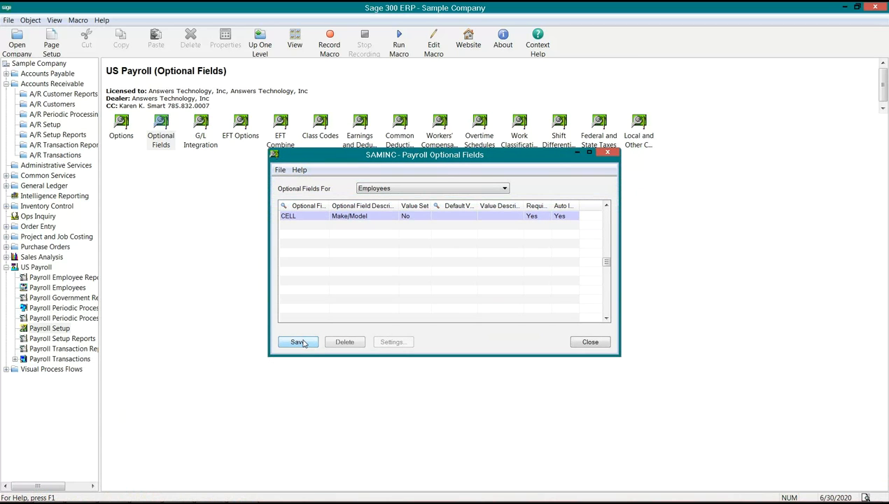
pyautogui.click(531, 218)
pyautogui.moveTo(552, 207); pyautogui.dragTo(557, 206)
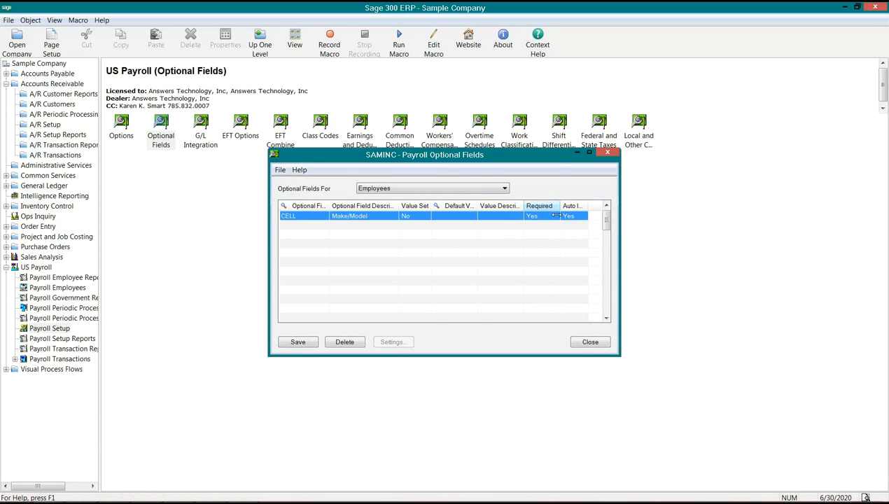
pyautogui.click(589, 341)
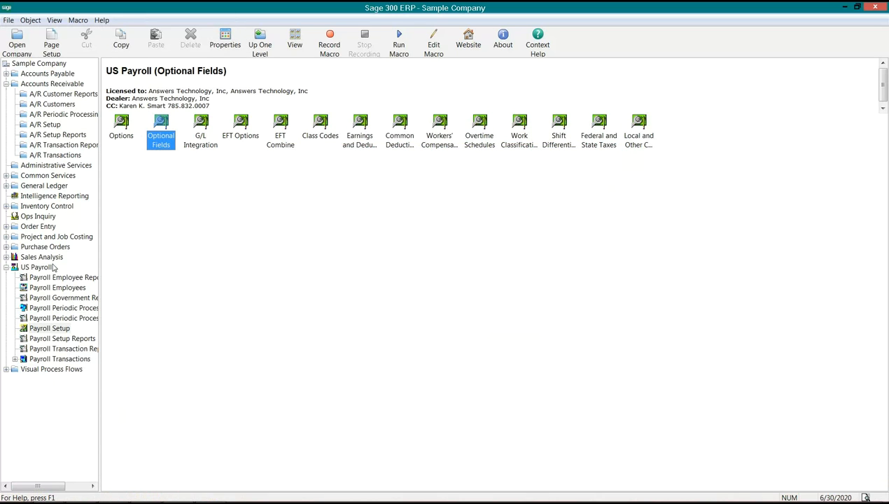
# Reopen Payroll Employees, load the first employee record, dismiss the warning and show the employee's optional fields
pyautogui.click(52, 288)
pyautogui.doubleClick(117, 129)
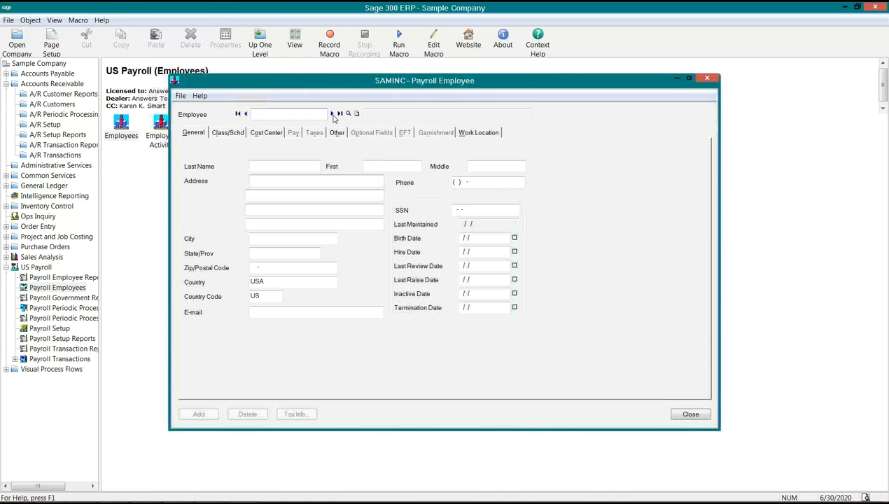
pyautogui.click(332, 114)
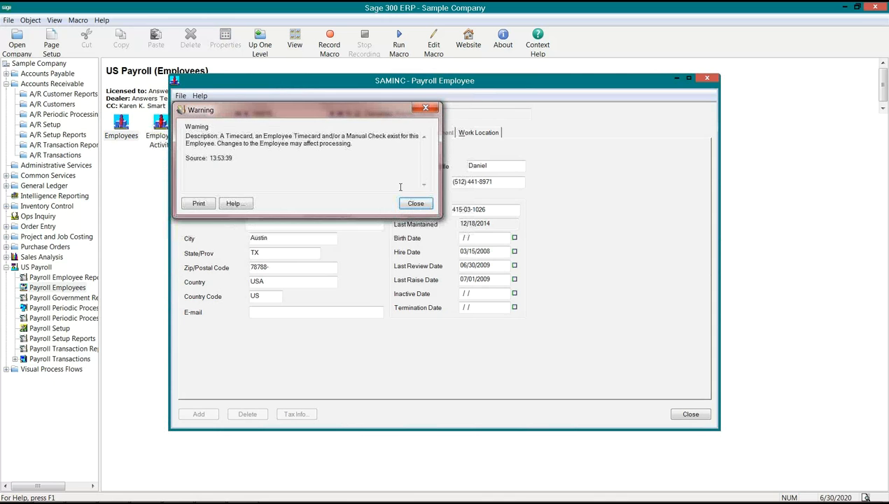
pyautogui.click(410, 201)
pyautogui.click(371, 133)
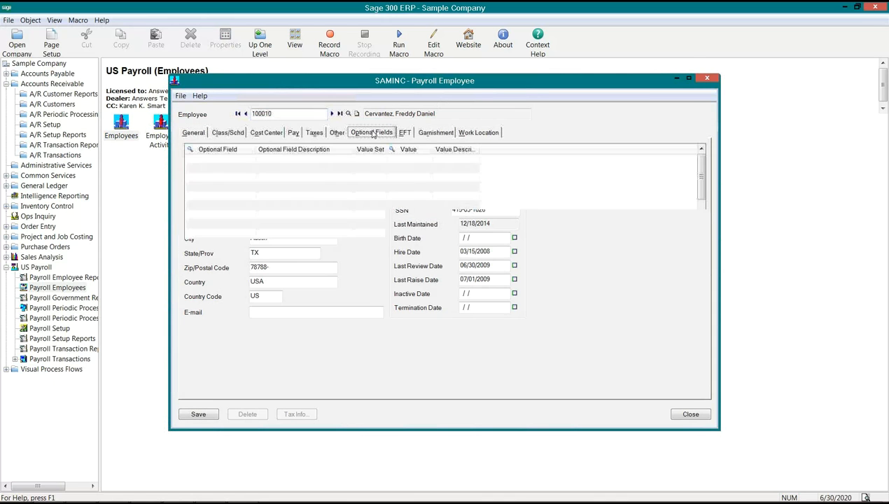
# Add the CELL optional field to the employee record and set its value to HTC
pyautogui.click(237, 151)
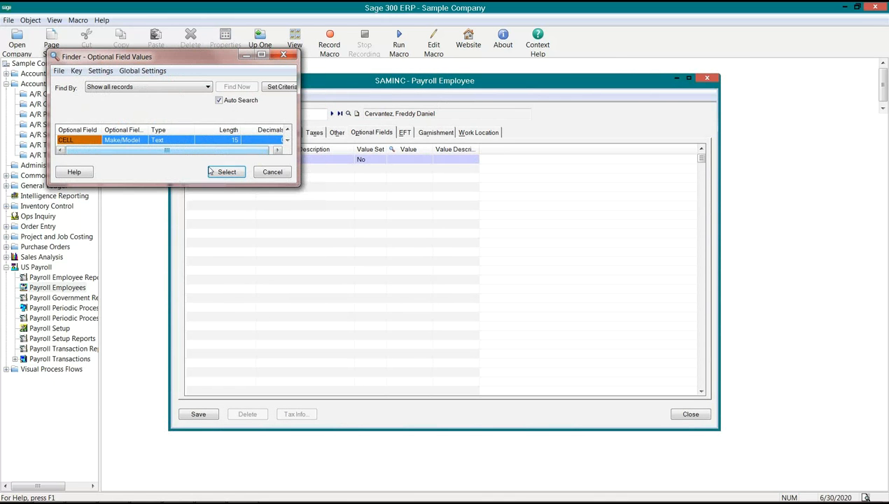
pyautogui.doubleClick(97, 140)
pyautogui.press('Tab')
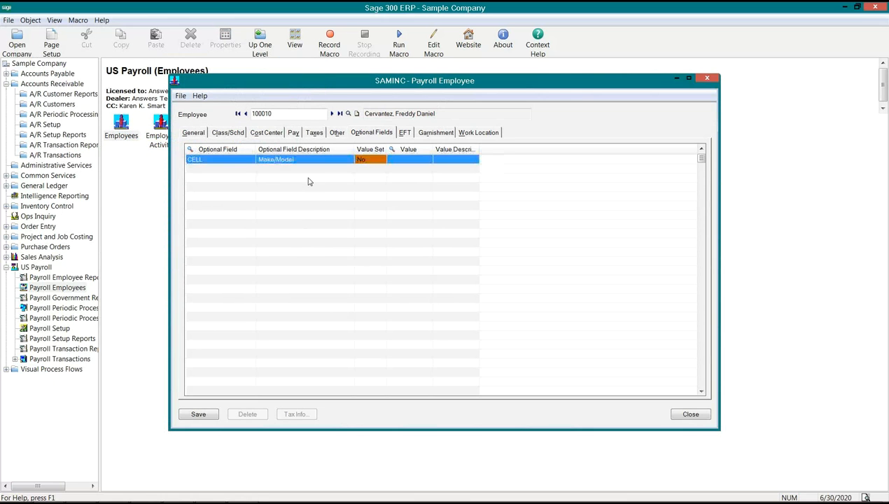
pyautogui.doubleClick(394, 154)
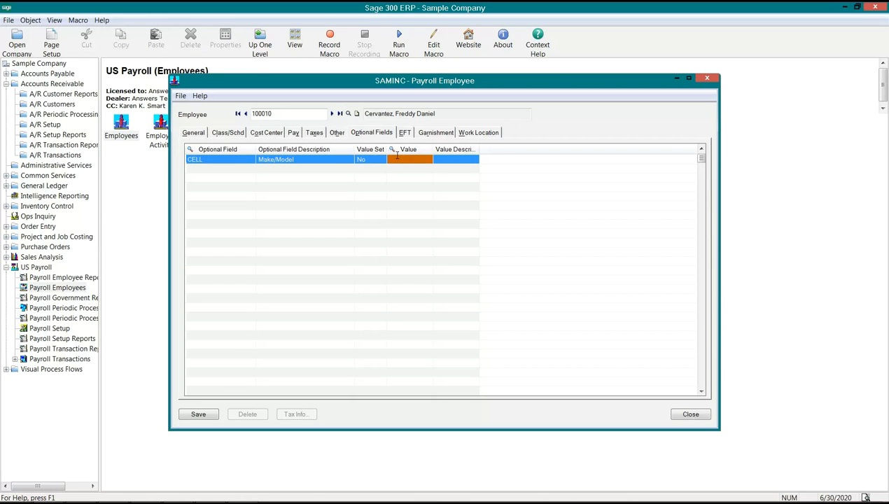
pyautogui.click(427, 158)
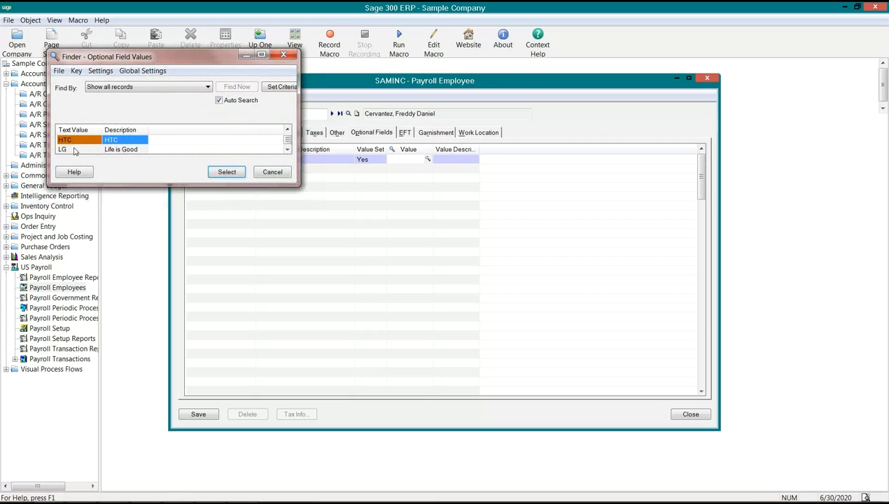
pyautogui.doubleClick(67, 140)
pyautogui.press('Insert')
pyautogui.click(274, 177)
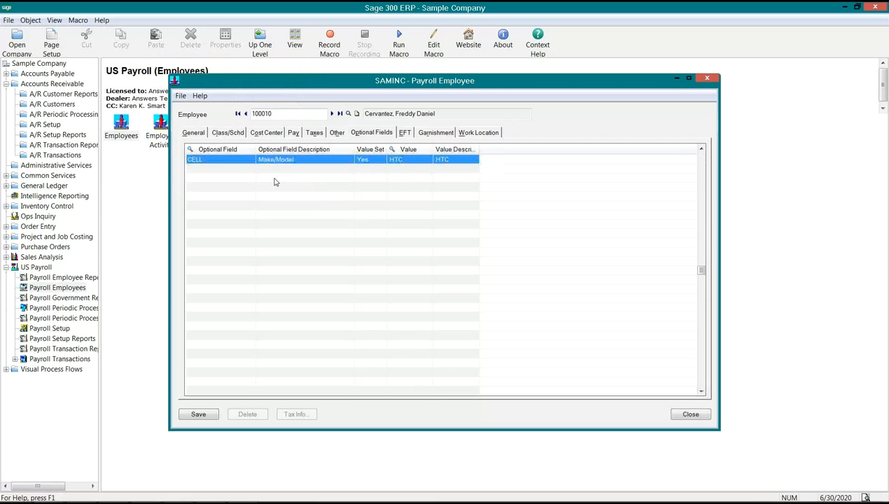
# Save the employee record, dismiss the timecard warning and review the saved CELL line
pyautogui.click(205, 413)
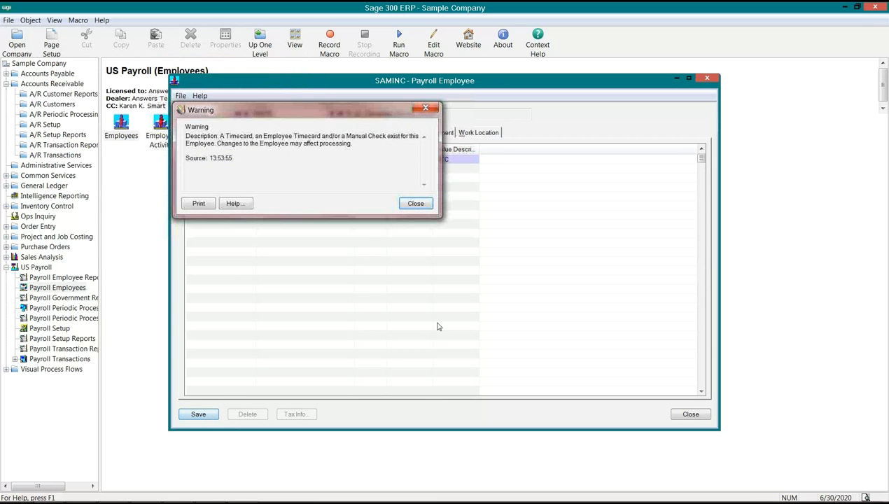
pyautogui.click(415, 203)
pyautogui.click(249, 189)
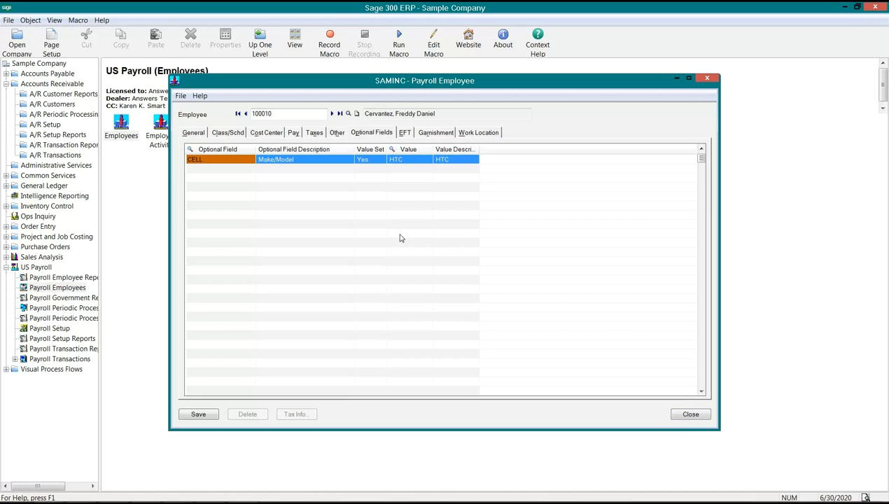
pyautogui.click(307, 160)
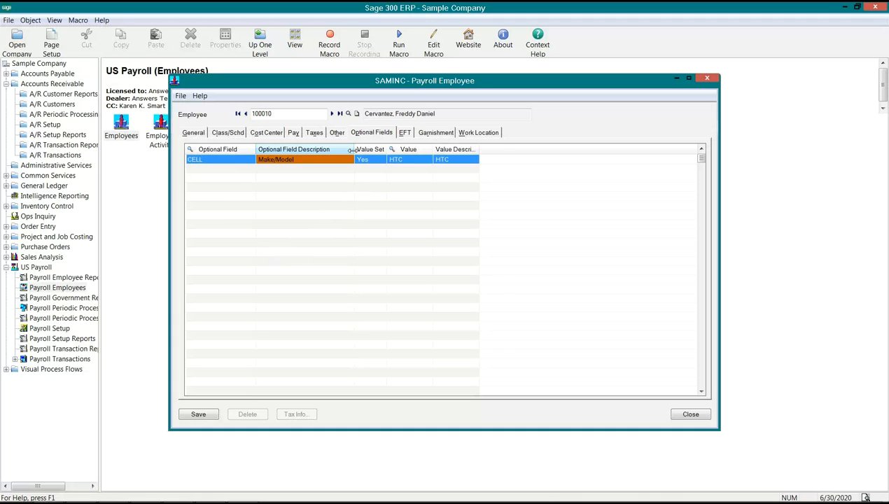
pyautogui.moveTo(352, 150); pyautogui.dragTo(346, 151)
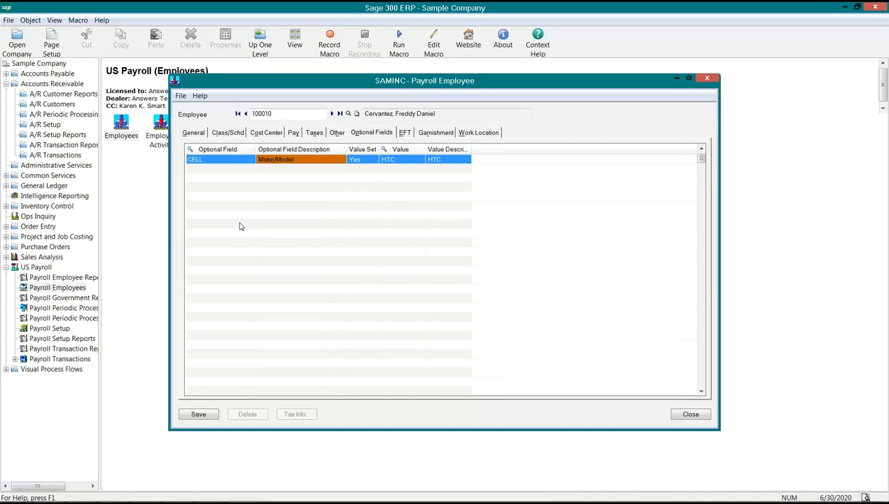
# Open I/C Setup under Inventory Control and close the Payroll Employee window left open
pyautogui.doubleClick(49, 206)
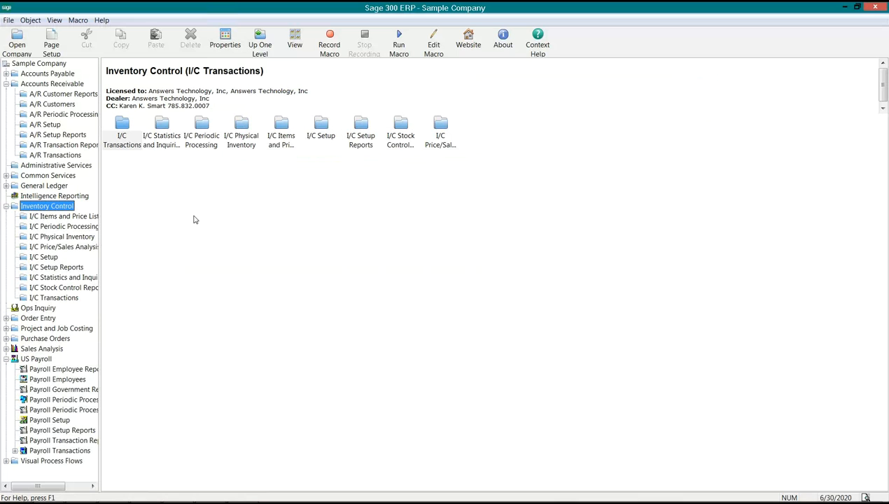
pyautogui.click(43, 257)
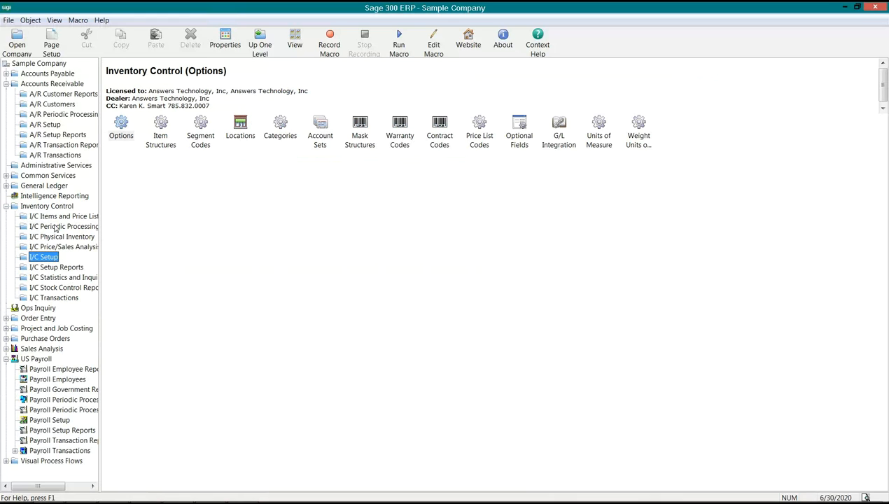
pyautogui.moveTo(271, 490)
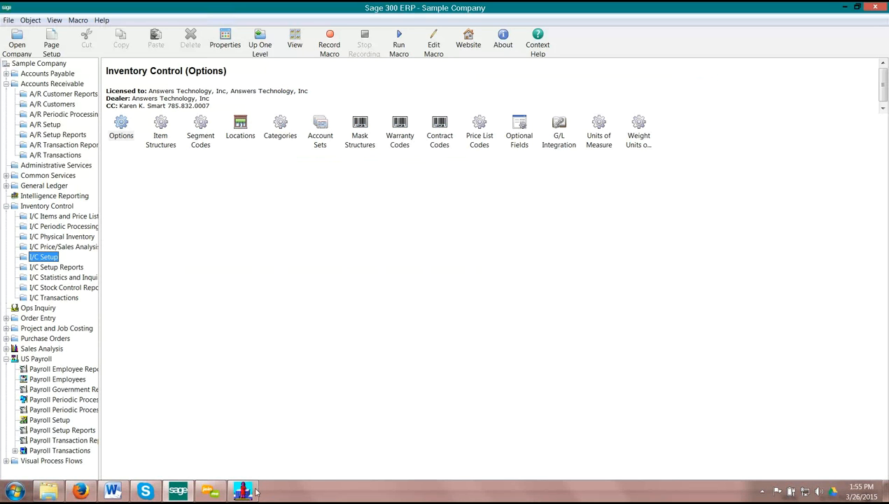
pyautogui.moveTo(244, 492)
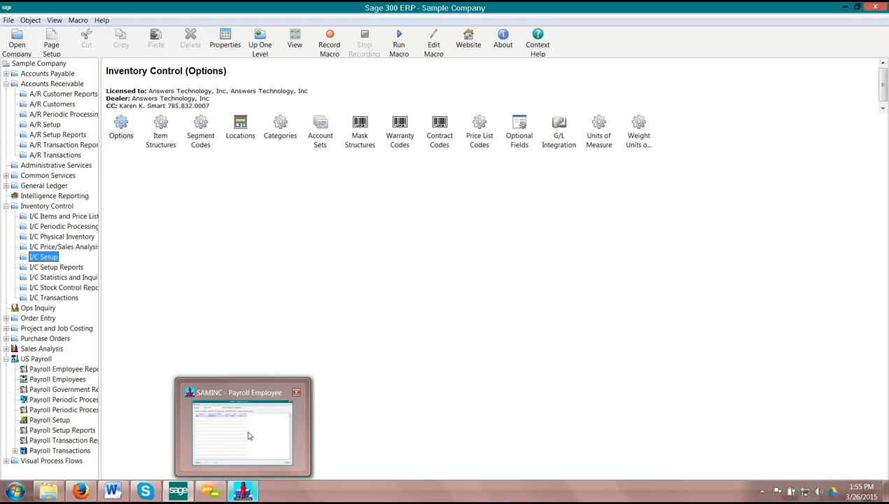
pyautogui.click(296, 394)
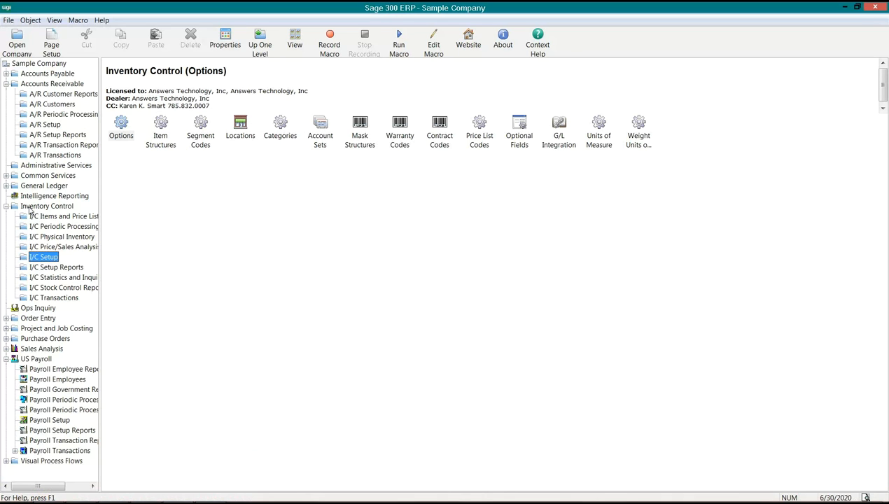
# Look through the I/C Transactions, Items and Price Lists, and Setup functions, including Warranty Codes
pyautogui.press('Down')
pyautogui.press('Down')
pyautogui.press('Down')
pyautogui.press('Down')
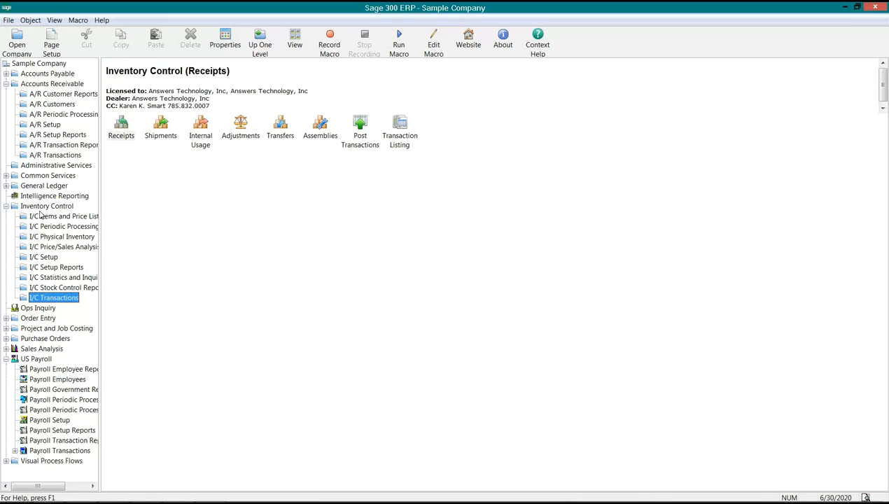
pyautogui.click(44, 216)
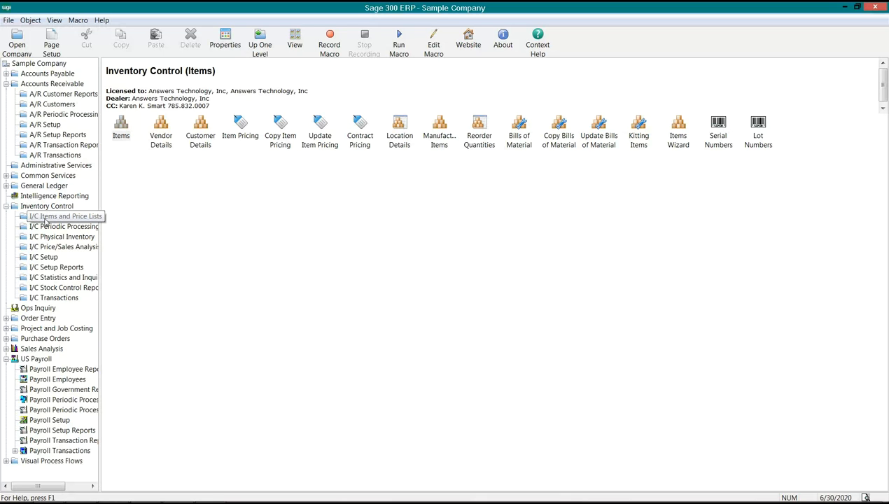
pyautogui.click(44, 259)
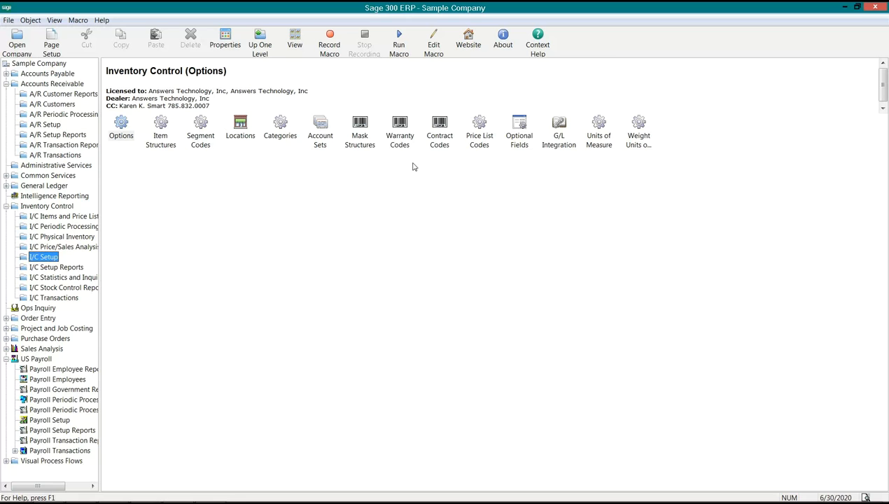
pyautogui.click(401, 144)
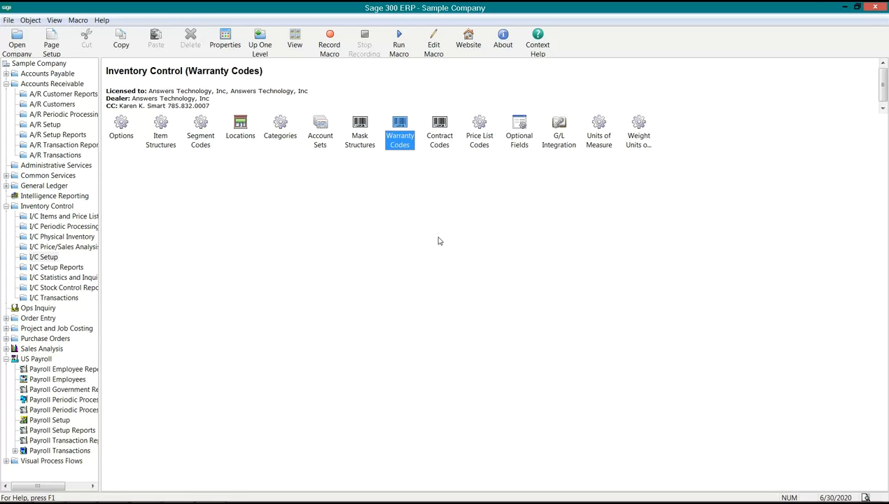
# Collapse Inventory Control and US Payroll, and open the A/R customer record of Bargain Mart - San Diego
pyautogui.doubleClick(25, 205)
pyautogui.click(31, 175)
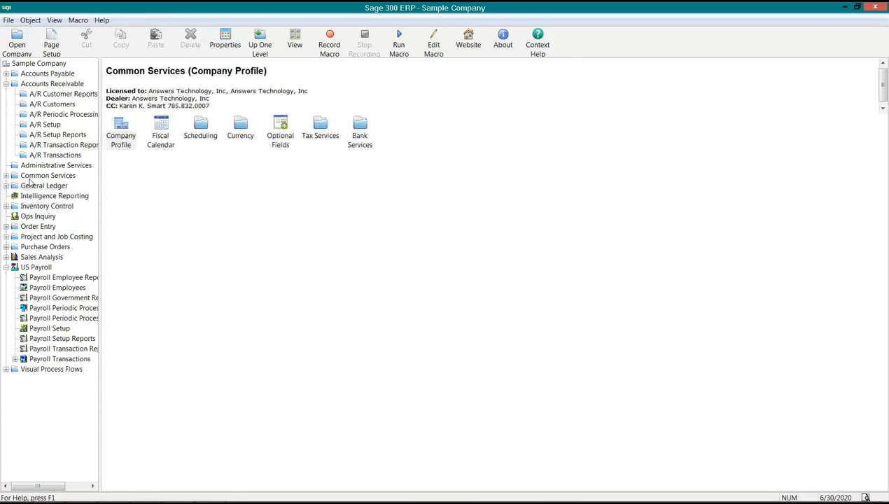
pyautogui.click(6, 266)
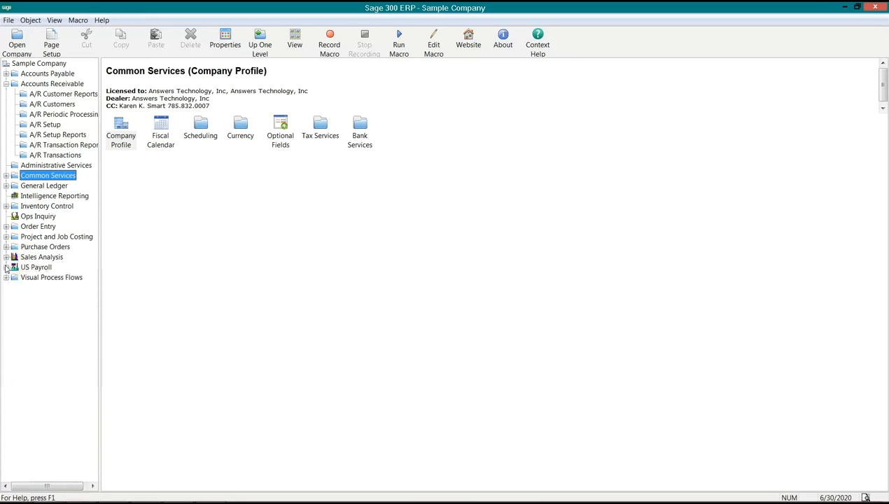
pyautogui.click(44, 105)
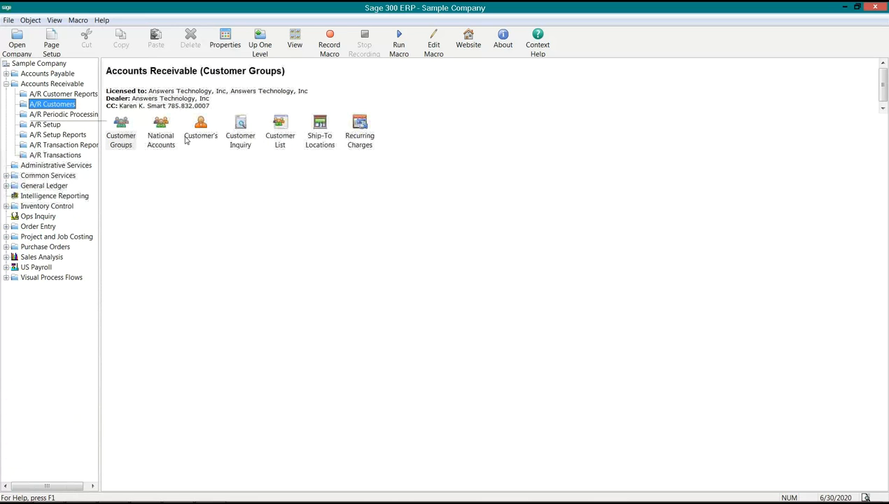
pyautogui.doubleClick(200, 131)
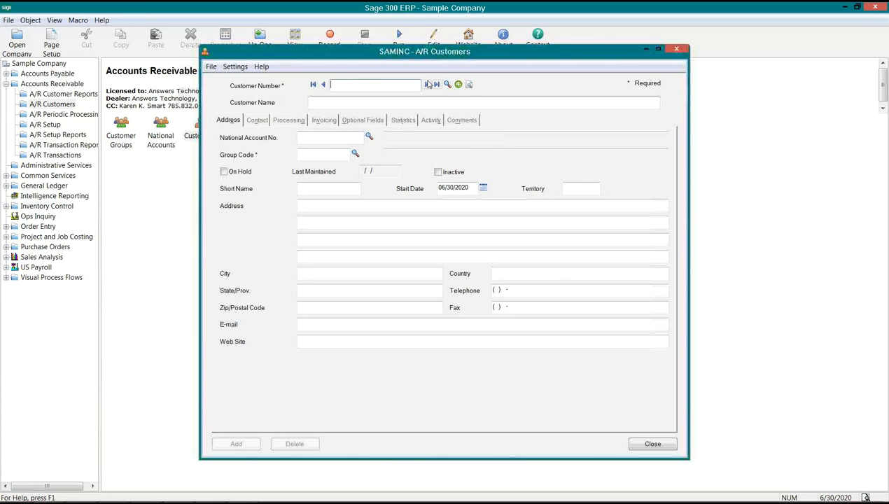
pyautogui.click(426, 84)
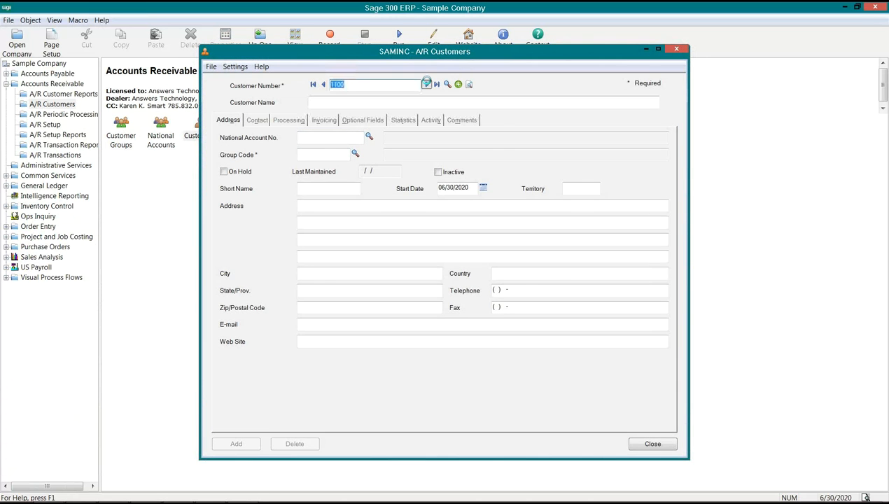
pyautogui.moveTo(421, 53); pyautogui.dragTo(335, 215)
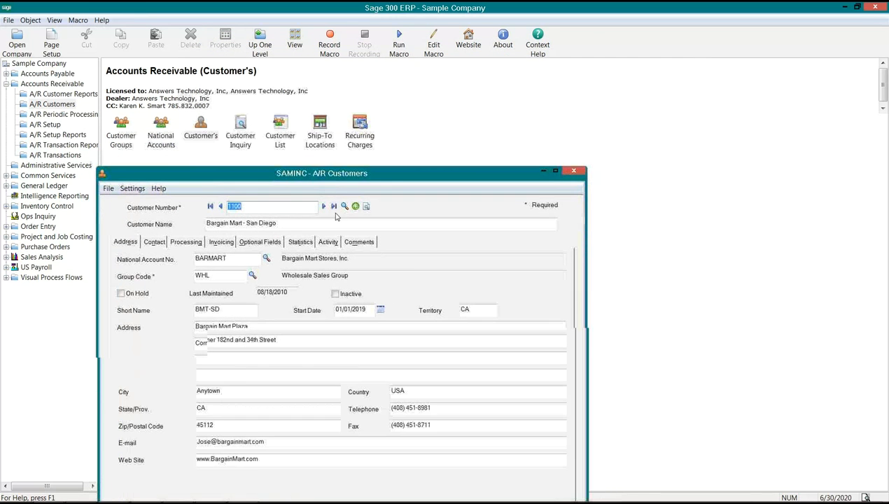
# View the optional fields of the Bargain Mart - San Diego customer and of the Bargain Mart Stores, Inc. national account
pyautogui.click(270, 242)
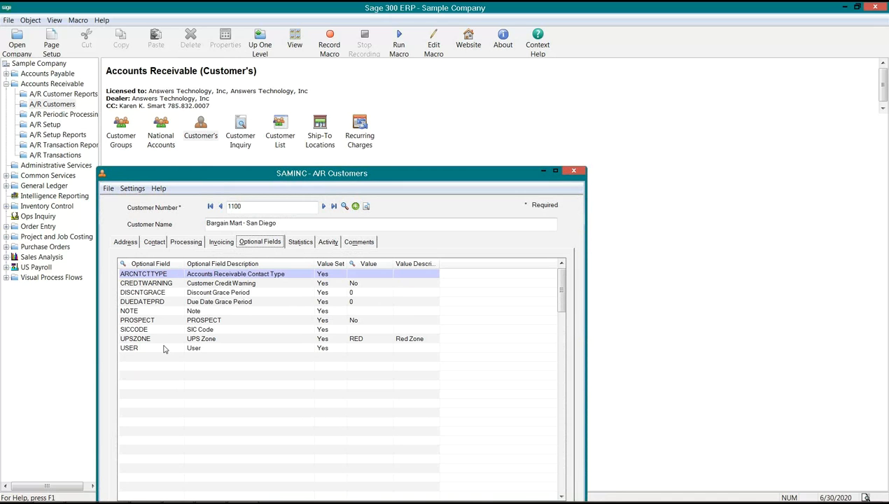
pyautogui.doubleClick(160, 142)
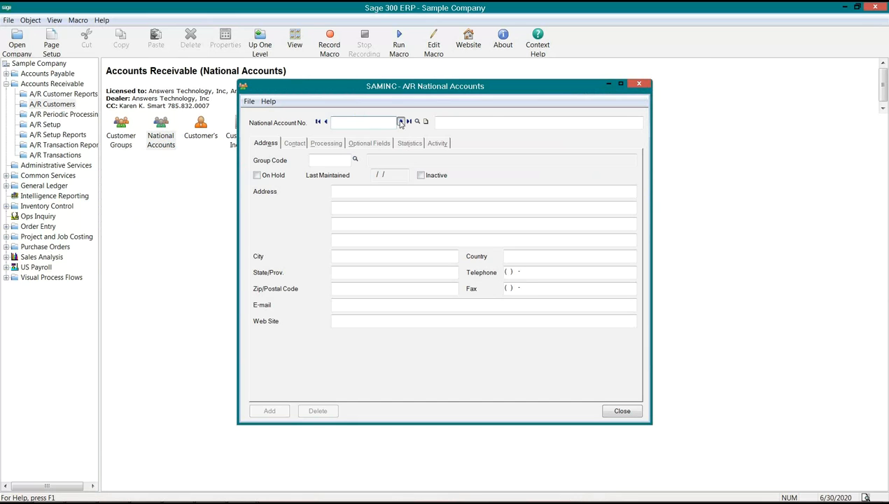
pyautogui.click(401, 122)
pyautogui.click(367, 143)
# Arrange the A/R National Accounts and A/R Customers windows side by side to compare their optional fields
pyautogui.moveTo(465, 90); pyautogui.dragTo(644, 136)
pyautogui.moveTo(241, 491)
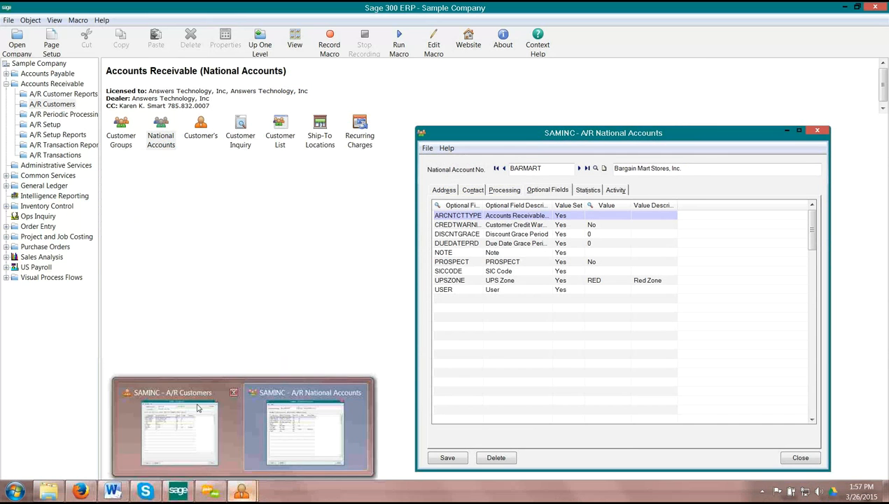
pyautogui.click(183, 396)
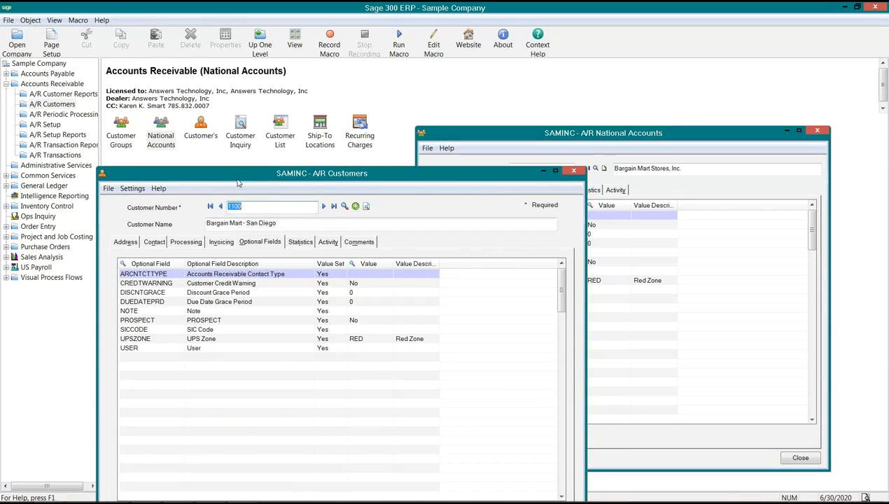
pyautogui.moveTo(232, 178); pyautogui.dragTo(161, 162)
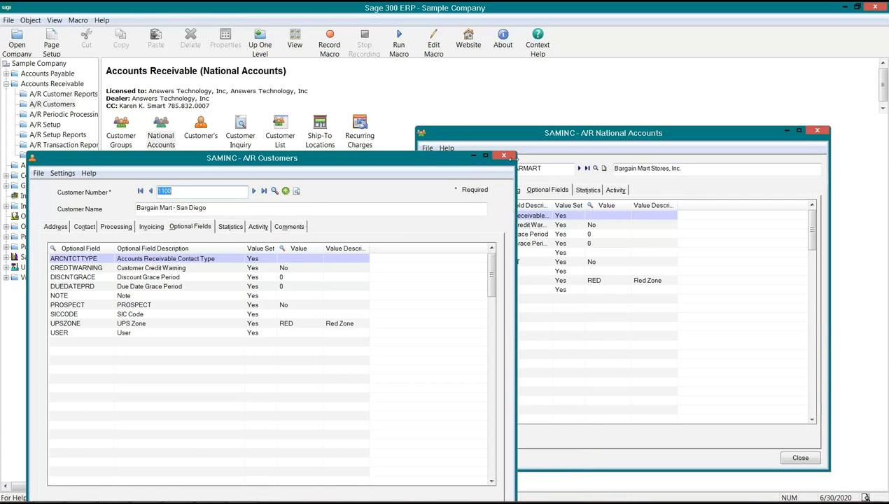
# Close the customer and national account windows and show the A/R Customers functions under Accounts Receivable again
pyautogui.click(502, 155)
pyautogui.click(816, 130)
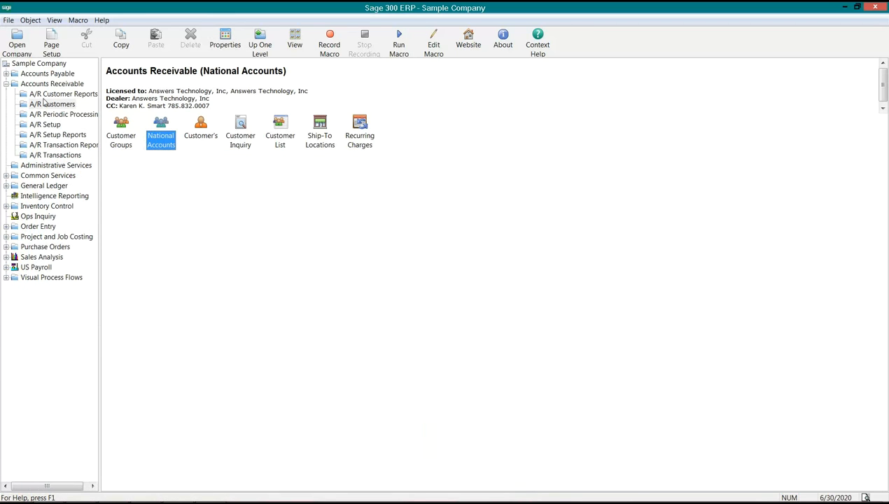
pyautogui.click(18, 86)
pyautogui.click(7, 84)
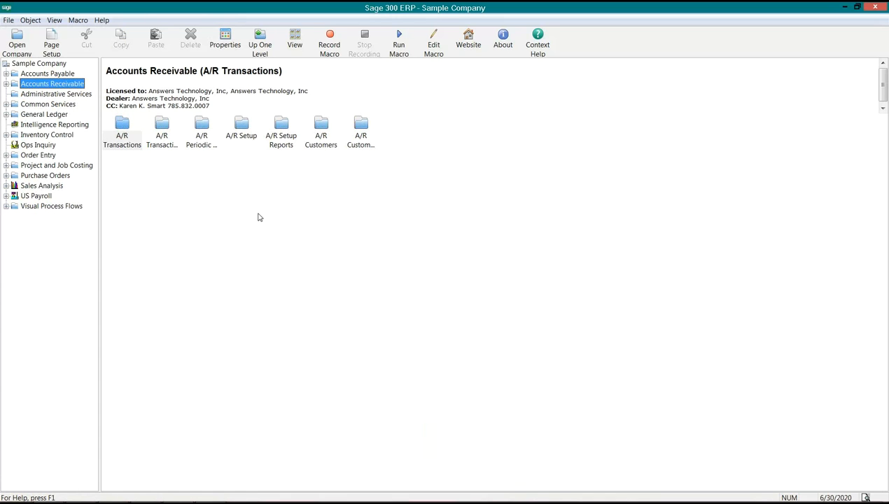
pyautogui.click(6, 84)
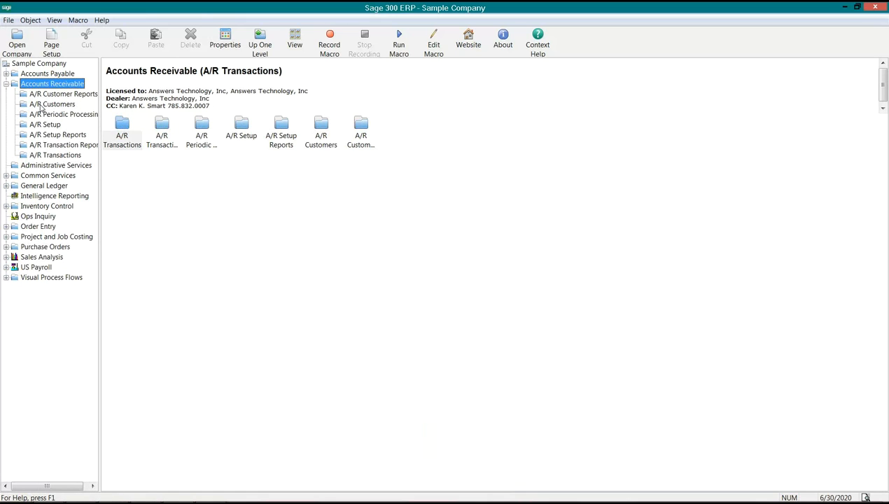
pyautogui.click(49, 105)
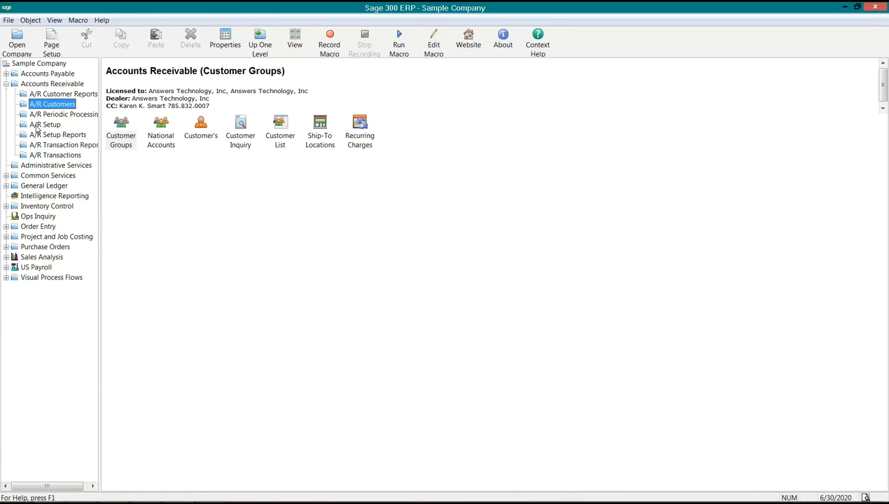
# Open the Order Entry optional fields setup, review the record types that can carry optional fields, and close the window
pyautogui.click(32, 226)
pyautogui.click(6, 226)
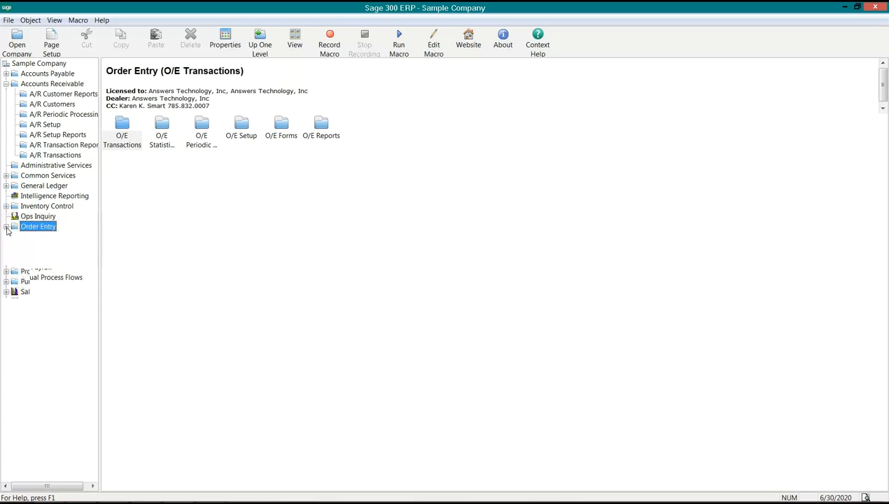
pyautogui.click(45, 266)
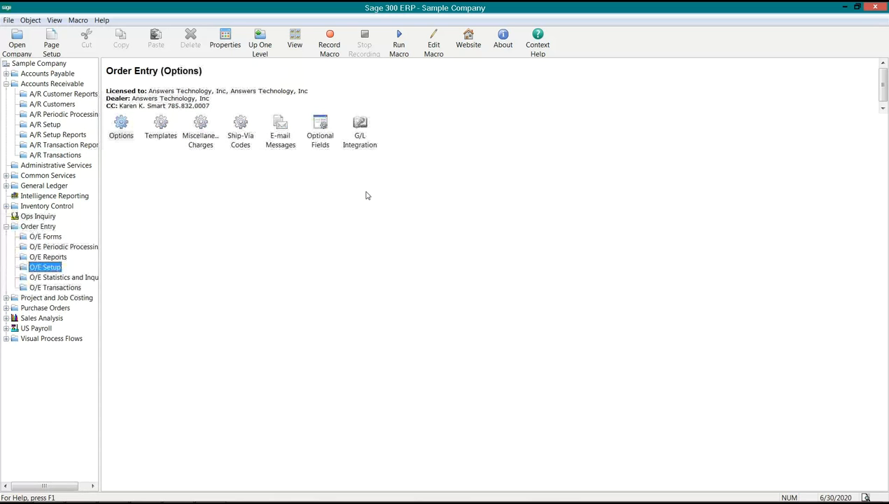
pyautogui.click(318, 145)
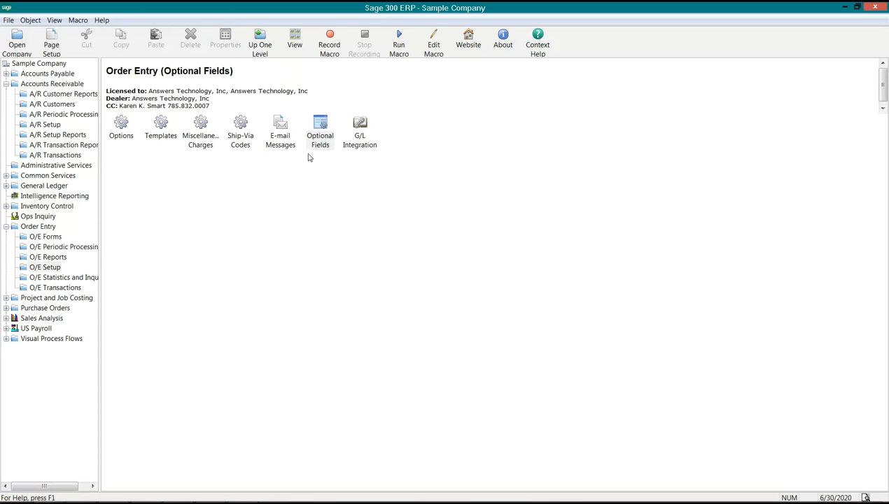
pyautogui.click(398, 157)
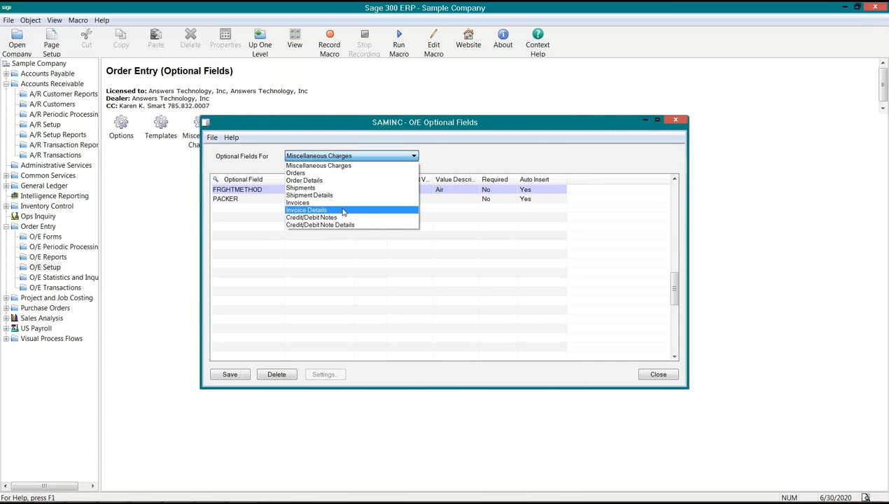
pyautogui.click(489, 157)
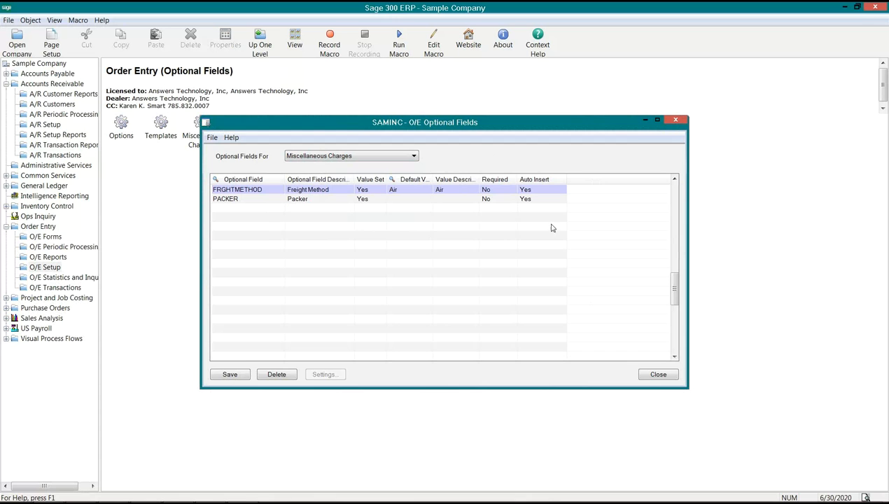
pyautogui.click(652, 374)
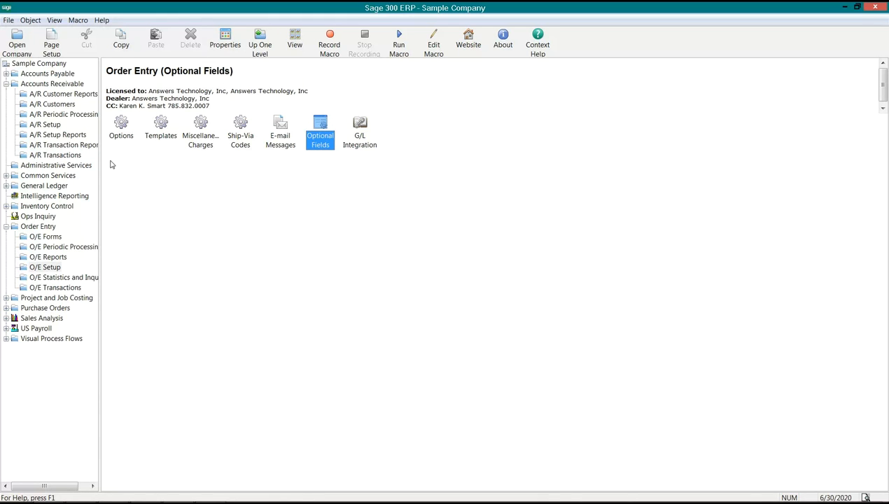
# Collapse Order Entry and load the CONTRACTDESC optional field in the Common Services Optional Fields window
pyautogui.click(419, 32)
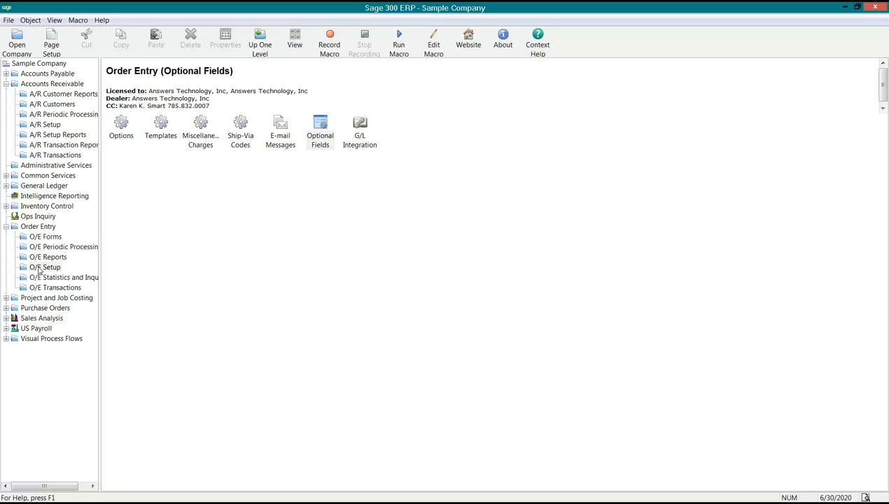
pyautogui.click(38, 228)
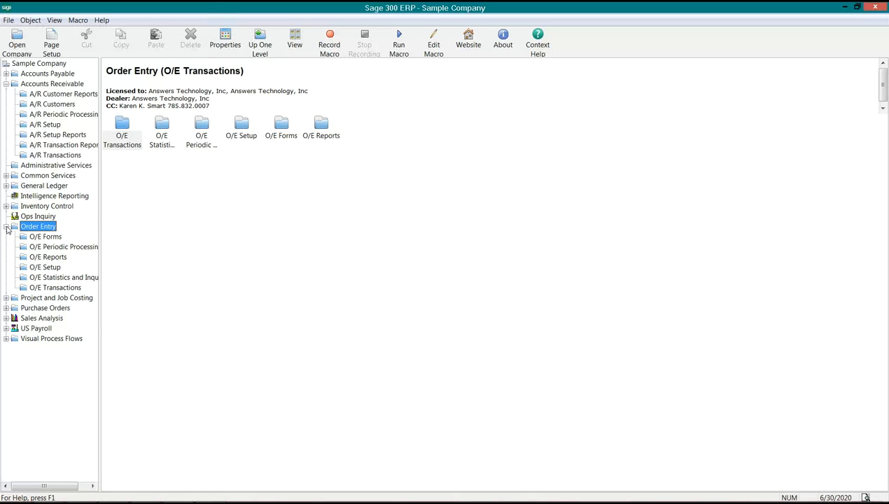
pyautogui.click(6, 227)
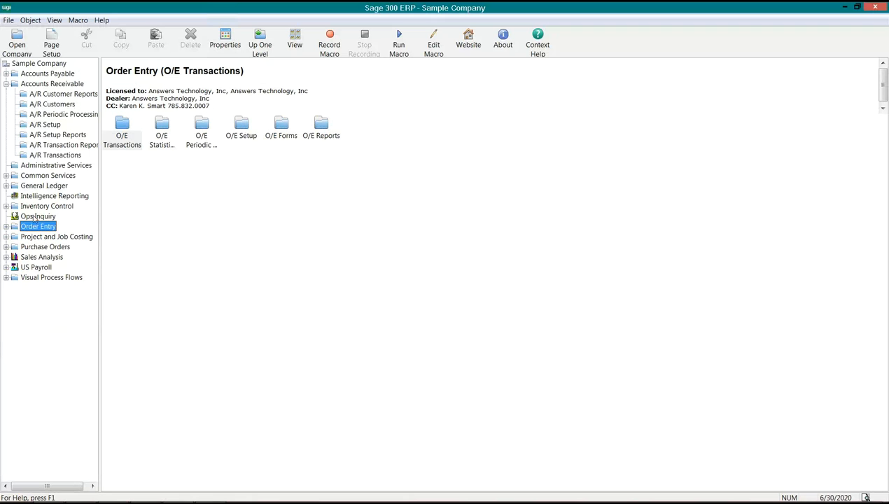
pyautogui.click(38, 177)
pyautogui.click(277, 133)
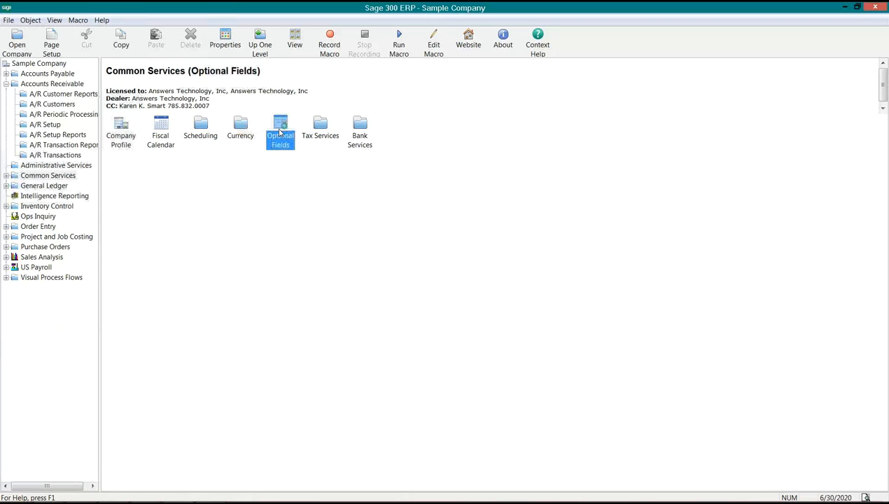
pyautogui.doubleClick(282, 140)
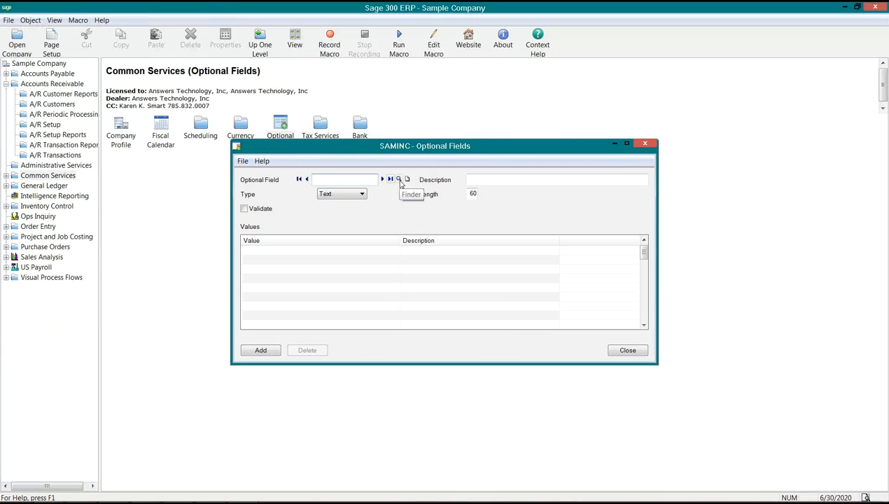
pyautogui.click(398, 179)
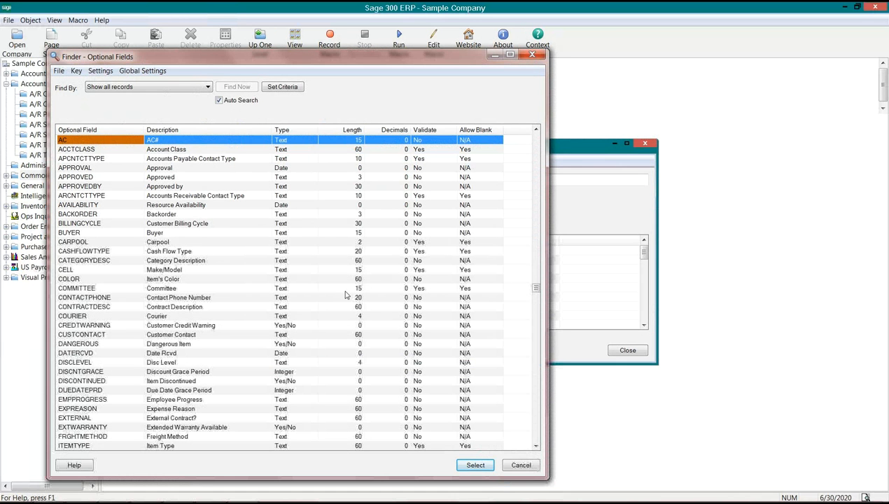
pyautogui.doubleClick(318, 305)
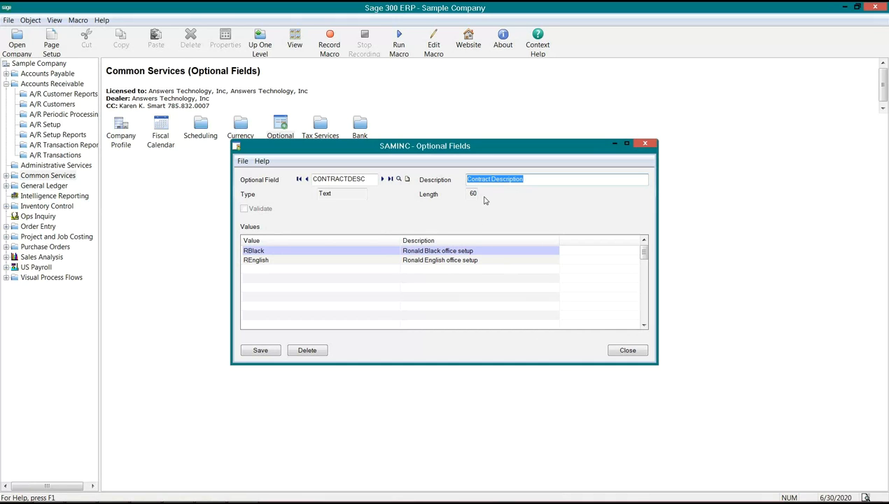
# Add a value made of a person's initial and surname to CONTRACTDESC, using the same text as its description
pyautogui.click(297, 252)
pyautogui.press('Insert')
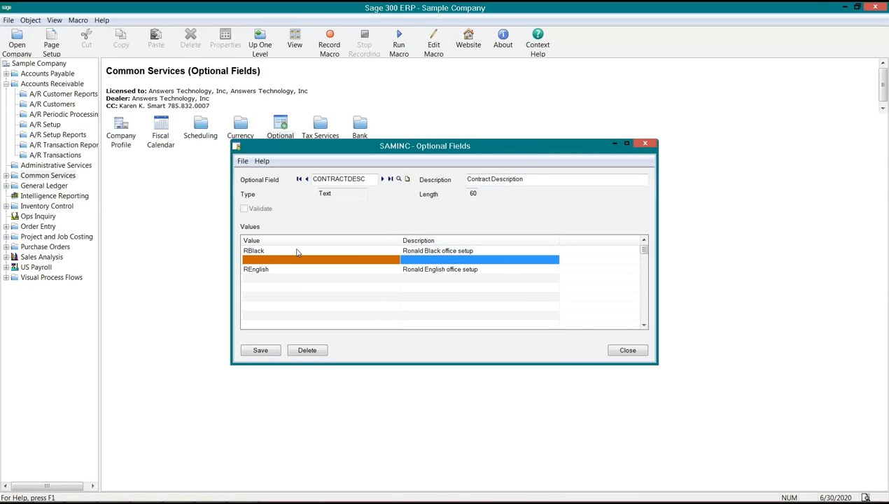
pyautogui.write('KSMAR')
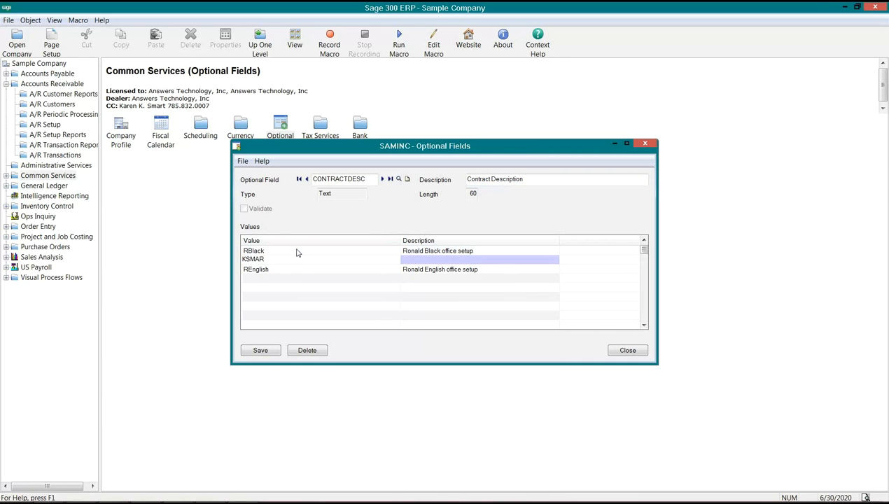
pyautogui.write('T')
pyautogui.press('Tab')
pyautogui.write('KSMART')
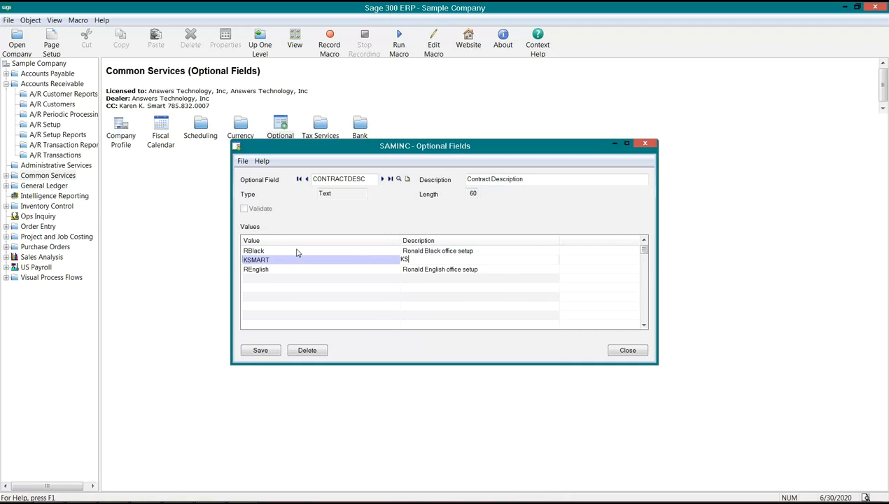
pyautogui.press('Insert')
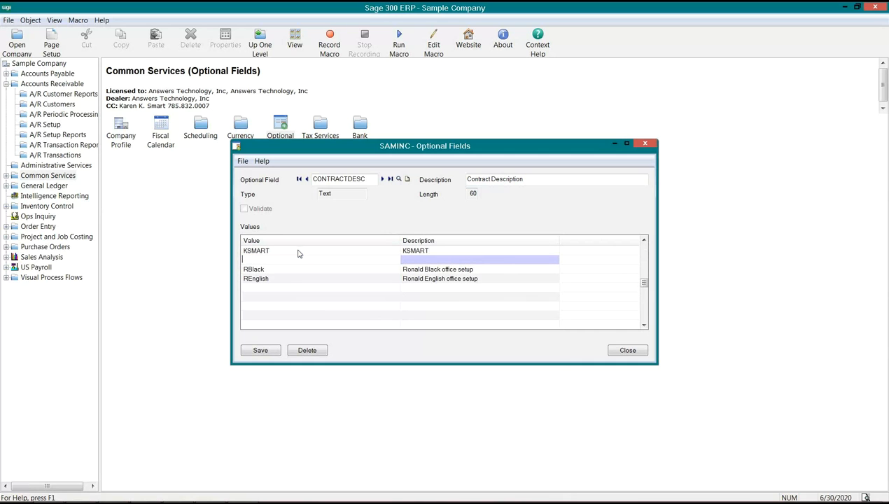
# Append " - modified" to the description of the newly added CONTRACTDESC value
pyautogui.click(397, 250)
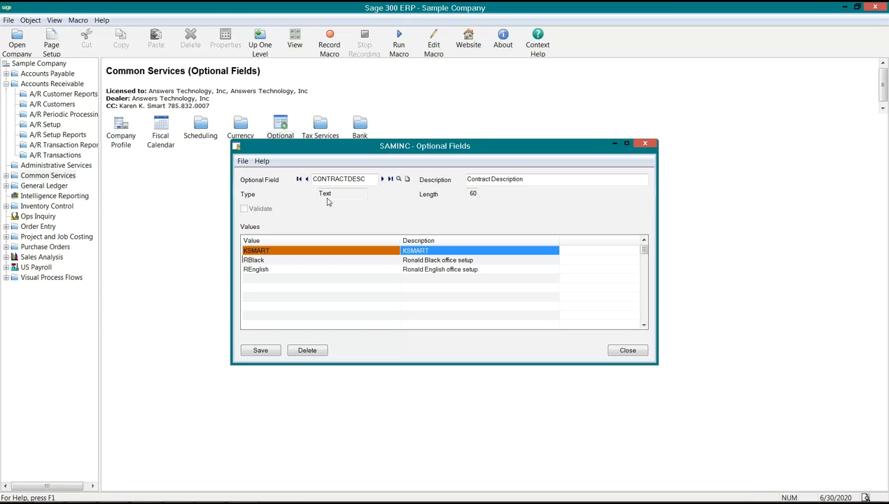
pyautogui.click(295, 271)
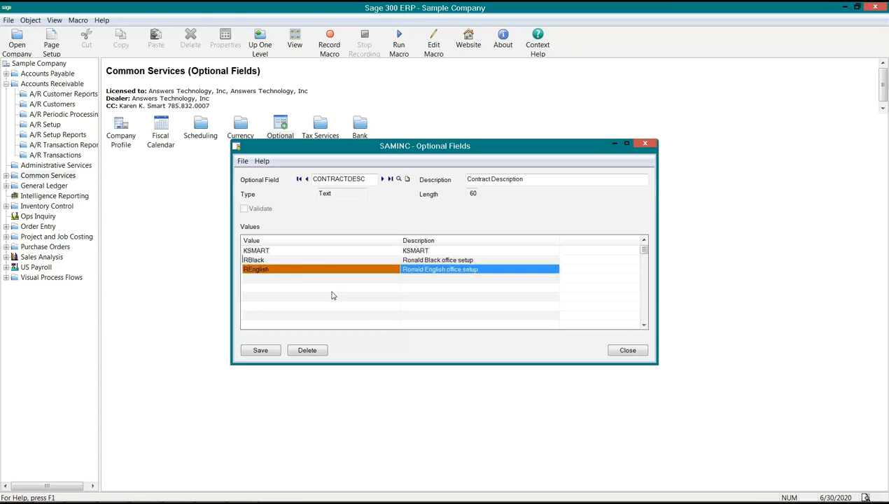
pyautogui.click(415, 251)
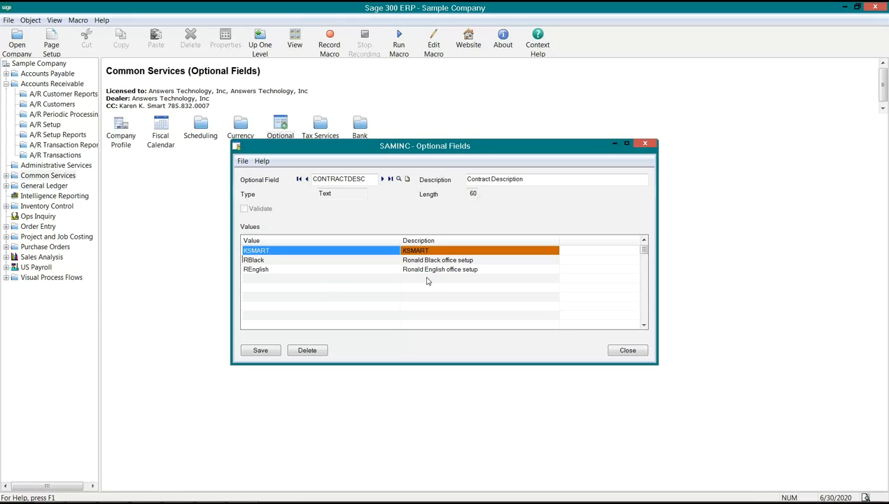
pyautogui.click(319, 254)
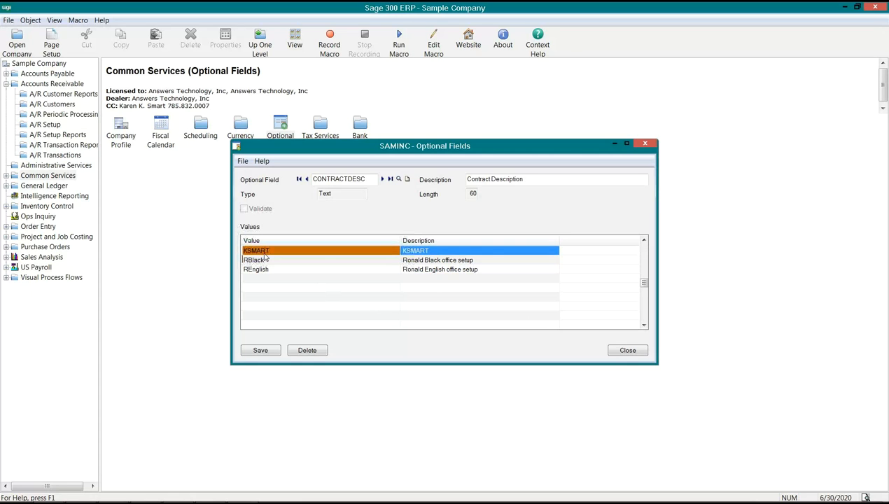
pyautogui.click(450, 249)
pyautogui.click(445, 249)
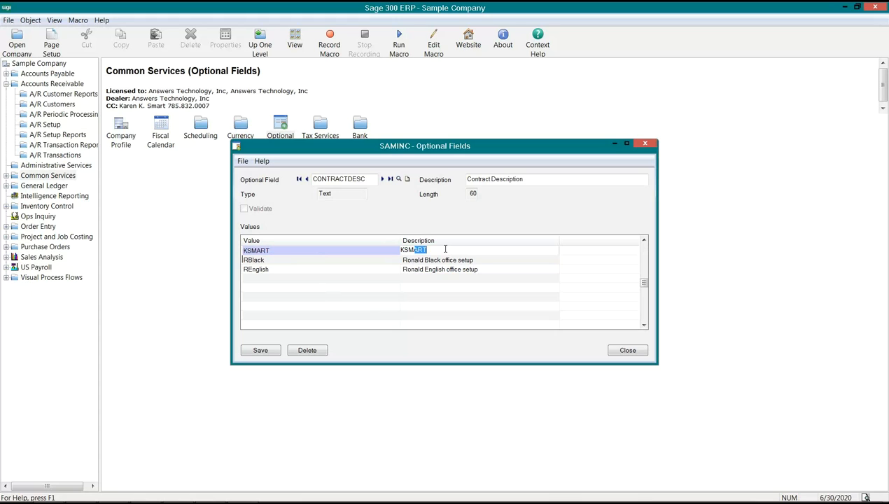
pyautogui.write('- modified')
pyautogui.press('Down')
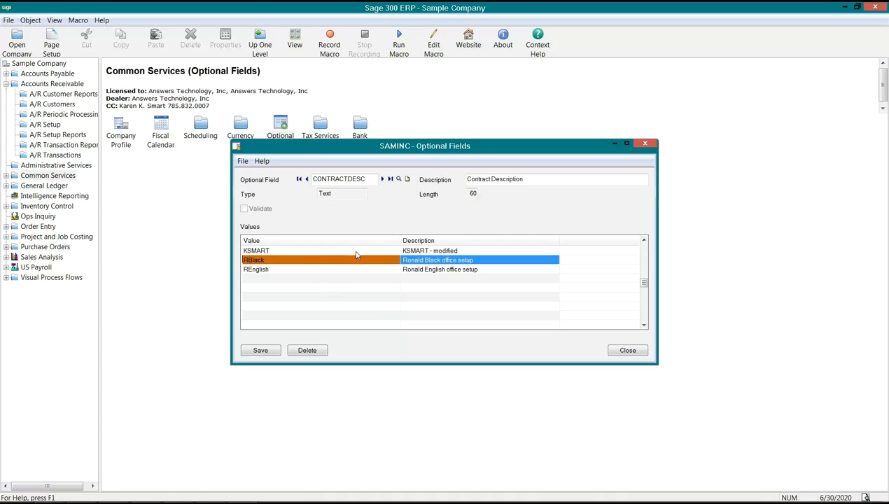
# Delete the newly added value from the CONTRACTDESC value list and confirm the deletion
pyautogui.click(263, 251)
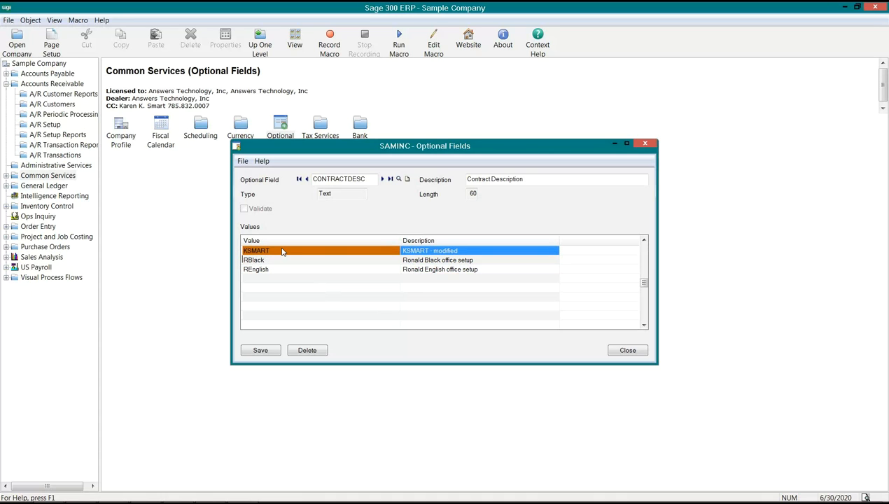
pyautogui.press('Delete')
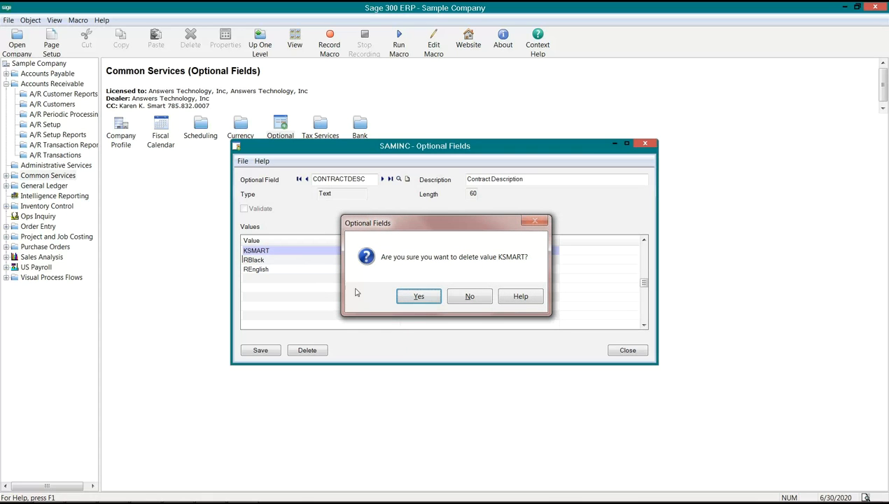
pyautogui.click(429, 297)
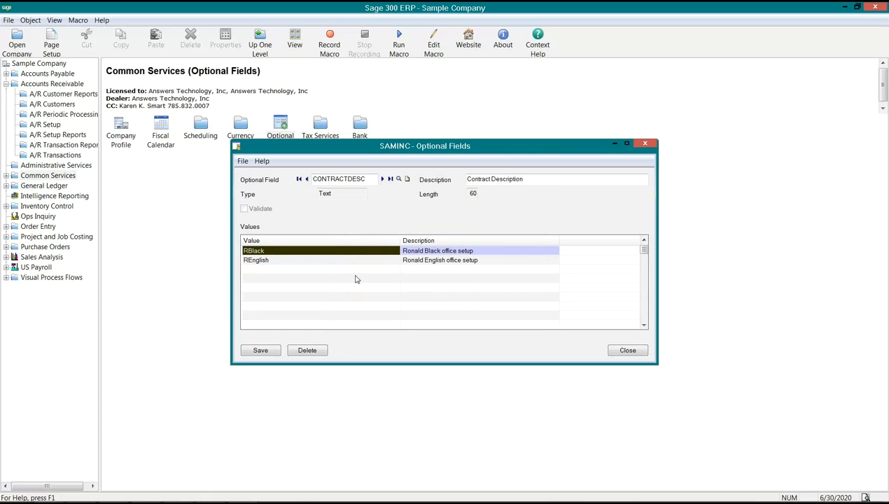
# Close the Optional Fields window without saving the changes to CONTRACTDESC
pyautogui.doubleClick(365, 180)
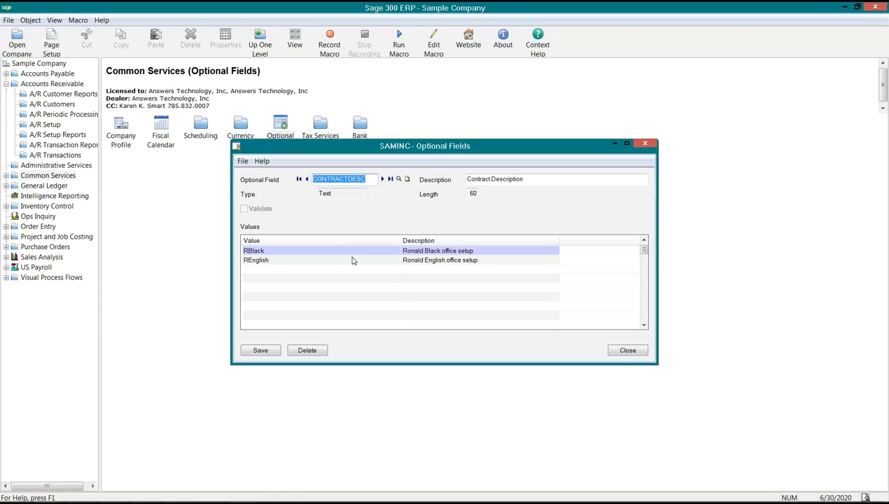
pyautogui.click(329, 251)
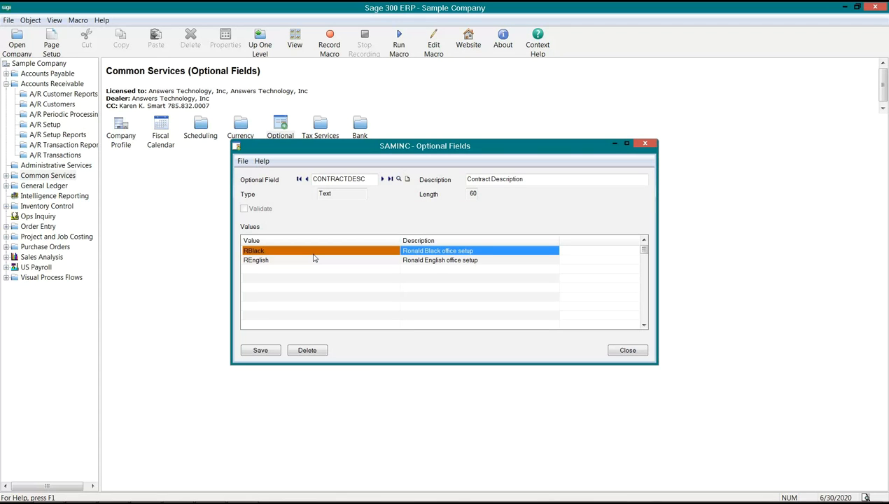
pyautogui.click(622, 351)
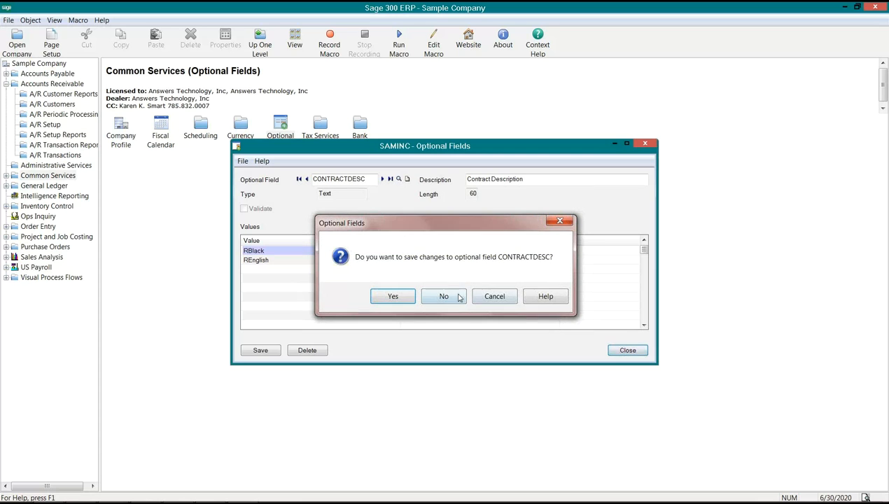
pyautogui.click(431, 300)
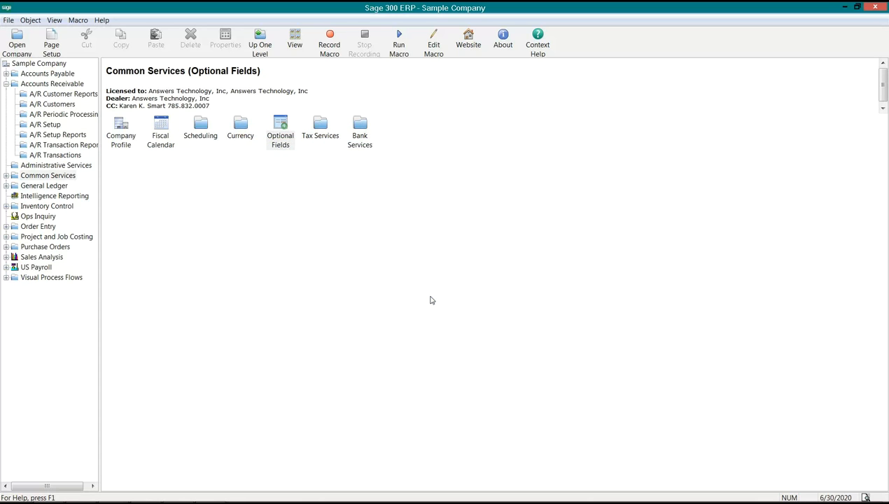